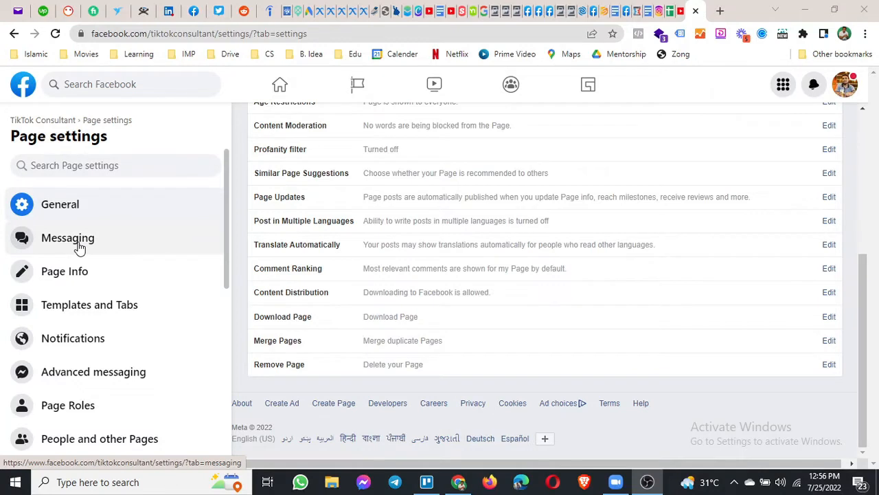
Load the Page's Messaging Settings from the Messaging entry in the Page settings sidebar.
left_click(79, 247)
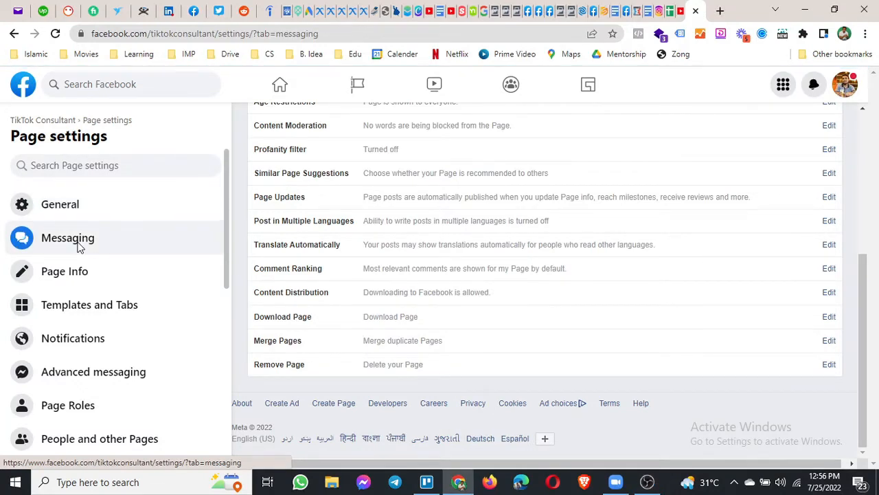
left_click(79, 247)
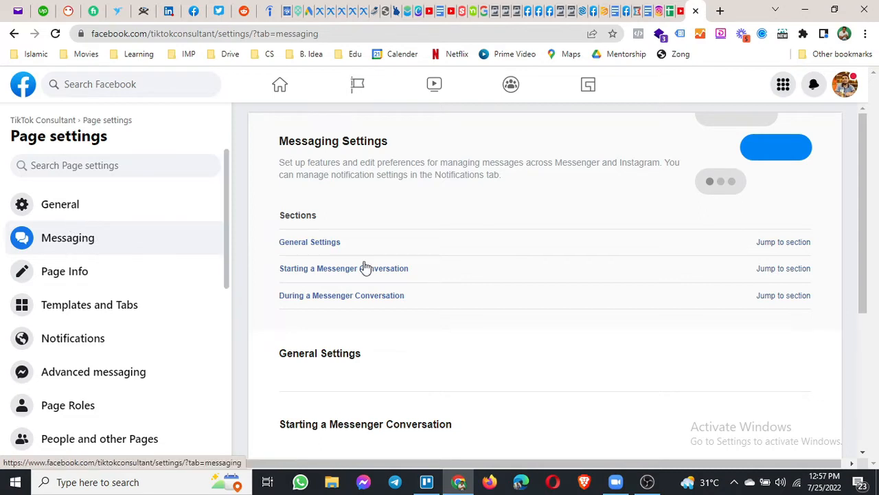
scroll(597, 305, "down", 3)
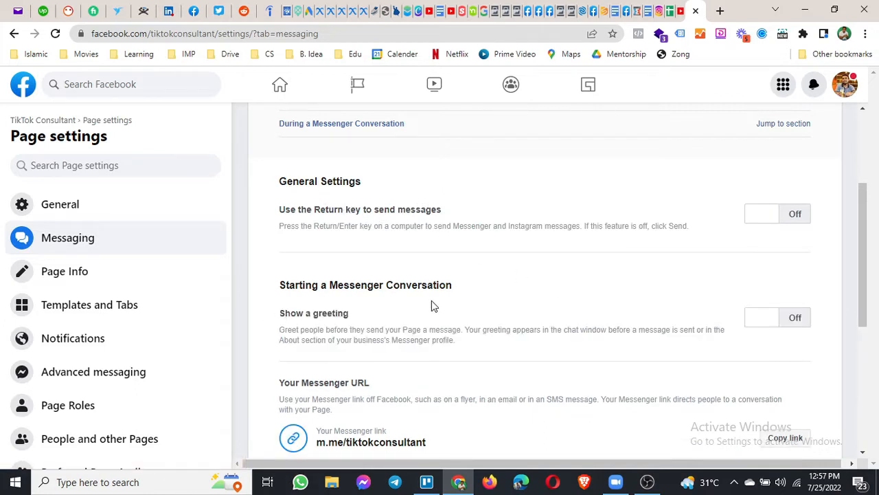
scroll(432, 302, "down", 3)
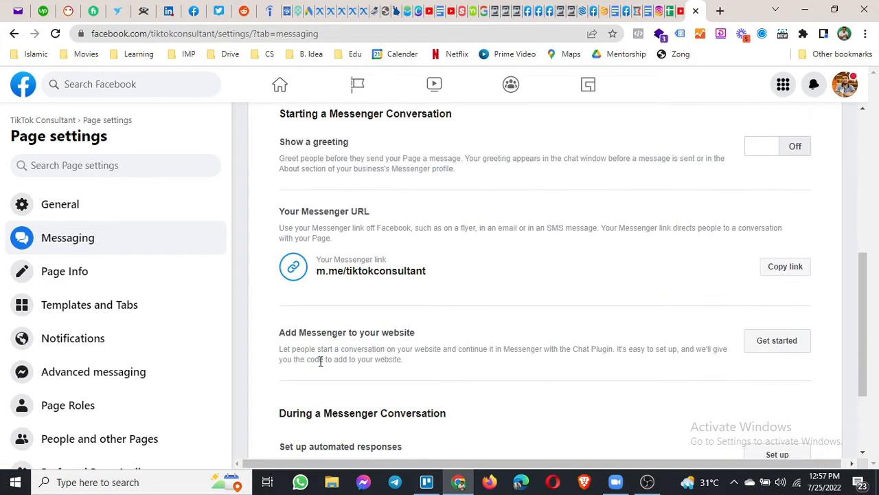
scroll(316, 365, "down", 2)
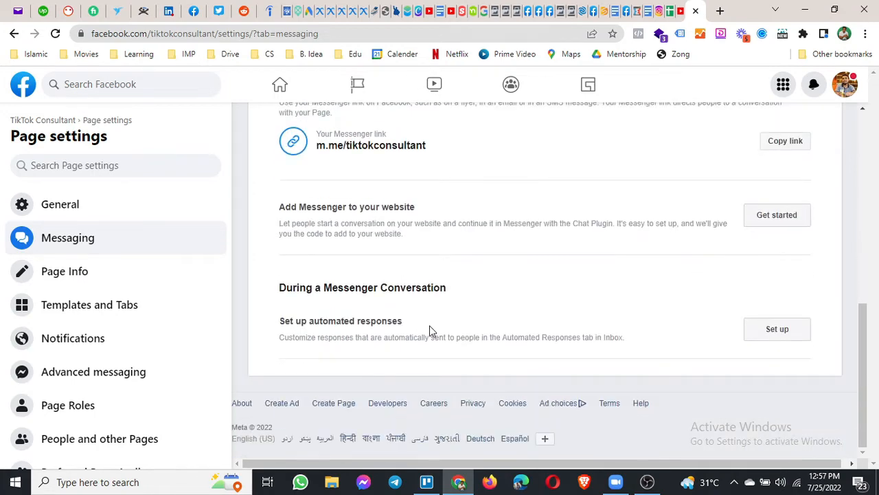
scroll(510, 319, "up", 5)
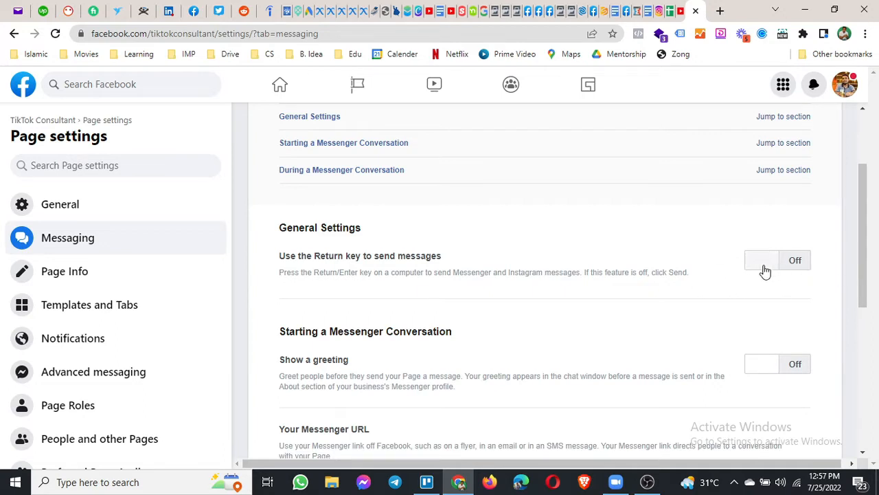
scroll(765, 271, "down", 2)
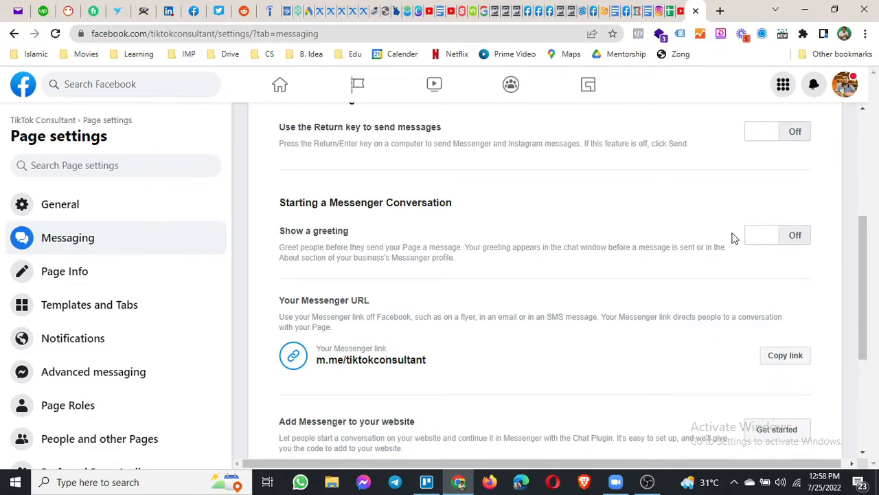
Switch 'Show a greeting' On and bring up the Your Greeting editor with its Messenger preview.
left_click(771, 242)
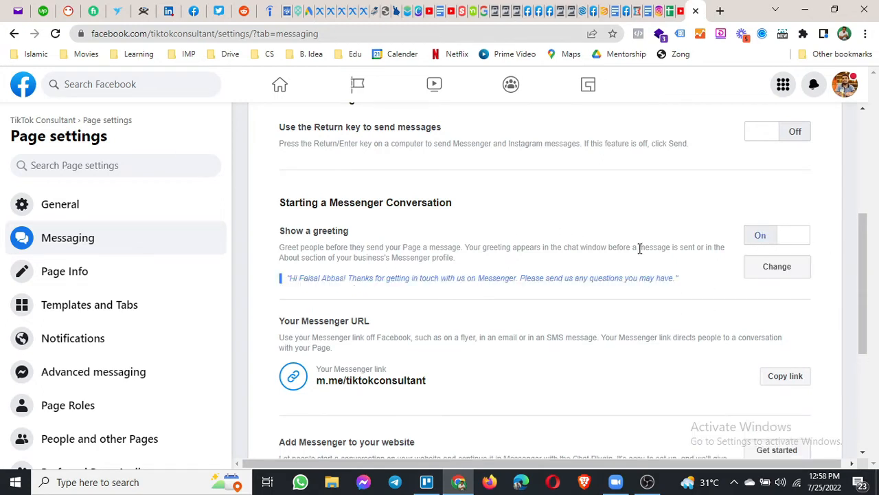
scroll(638, 249, "down", 3)
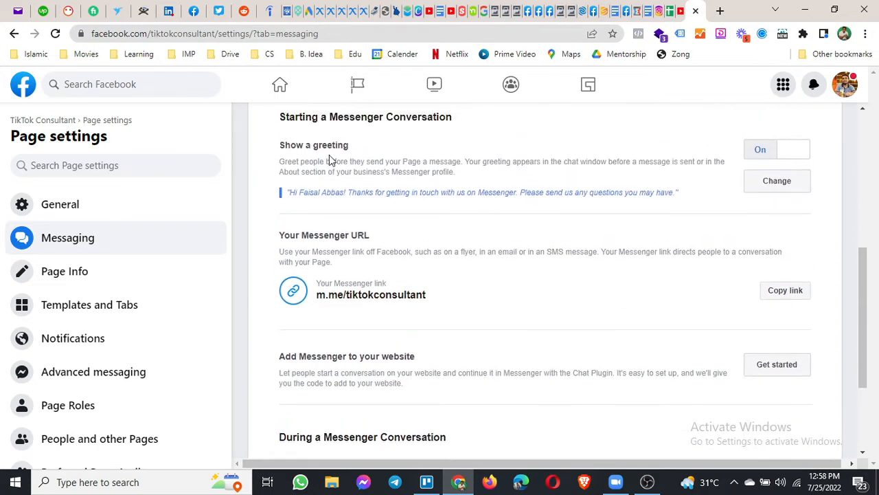
left_click(783, 193)
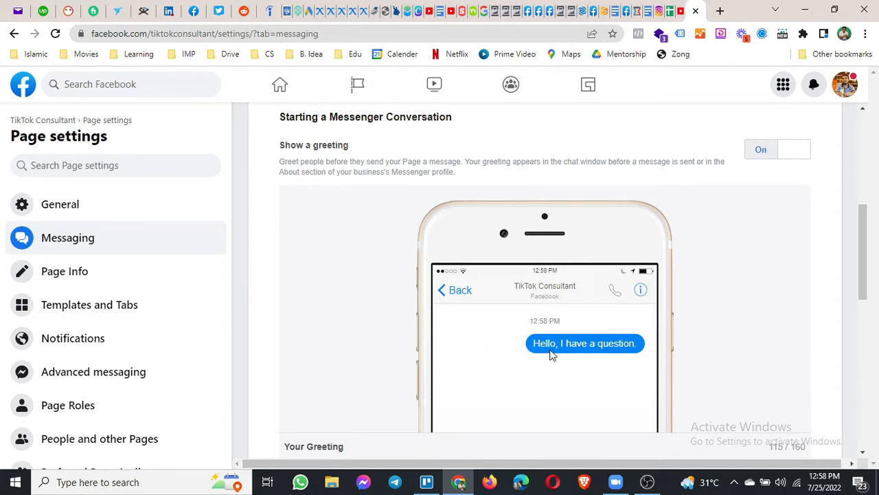
left_click(789, 149)
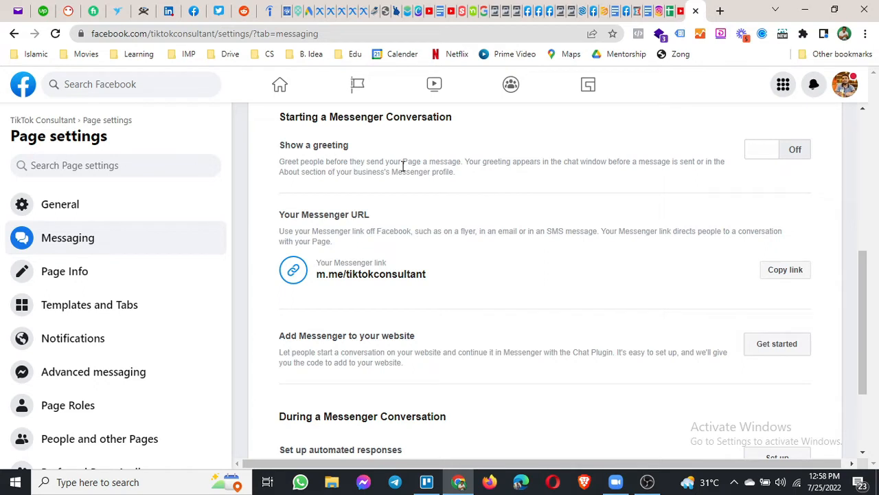
left_click(763, 160)
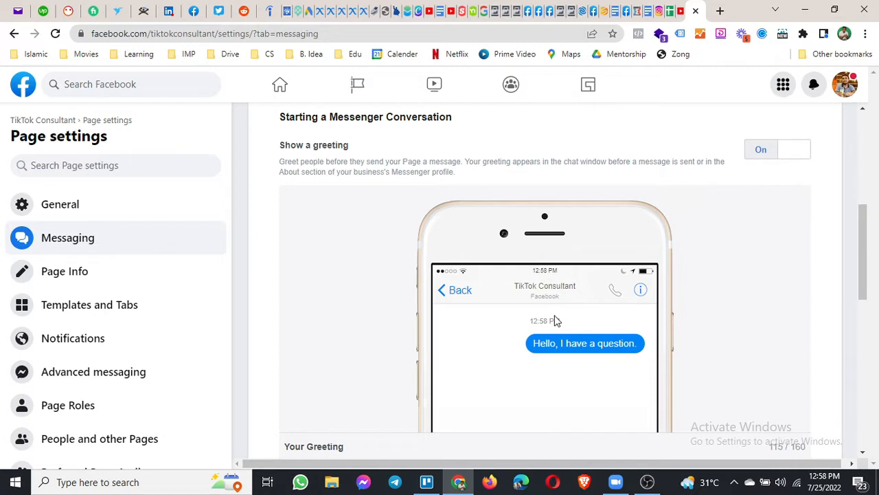
scroll(557, 321, "down", 2)
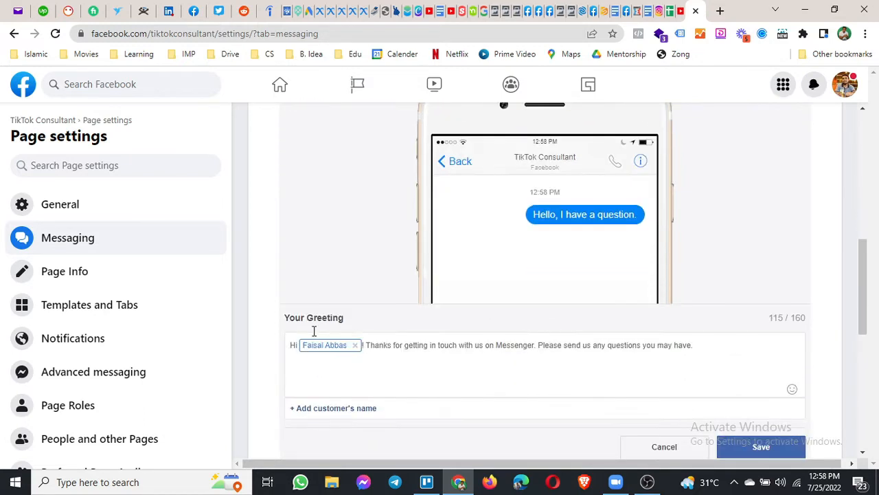
Replace the default greeting with one that thanks the customer for getting in touch and asks how we can help.
left_click_drag(287, 320, 345, 323)
left_click_drag(711, 350, 289, 357)
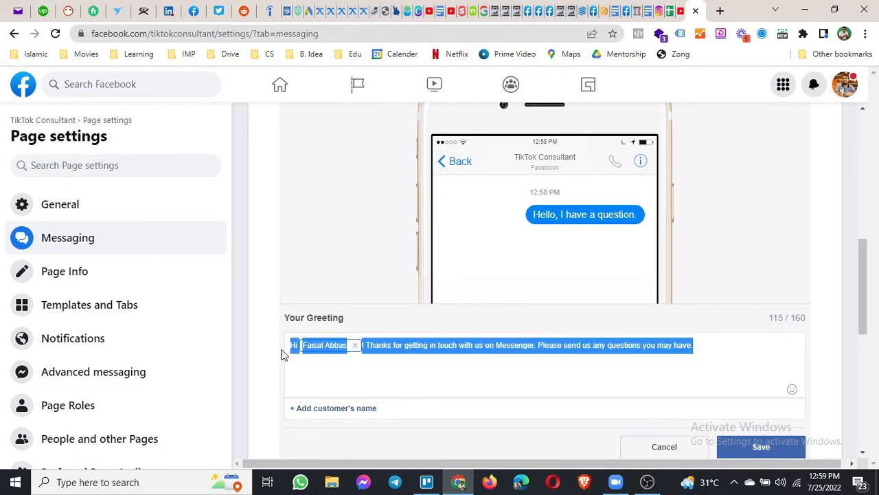
key("BackSpace")
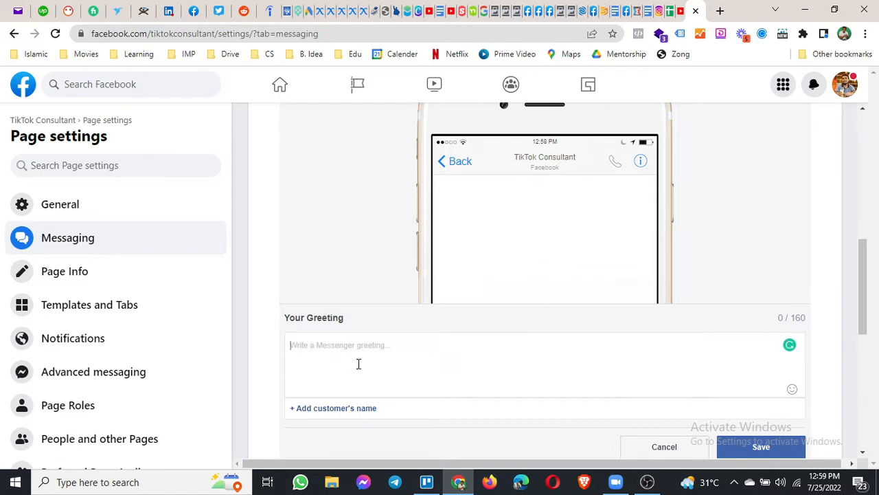
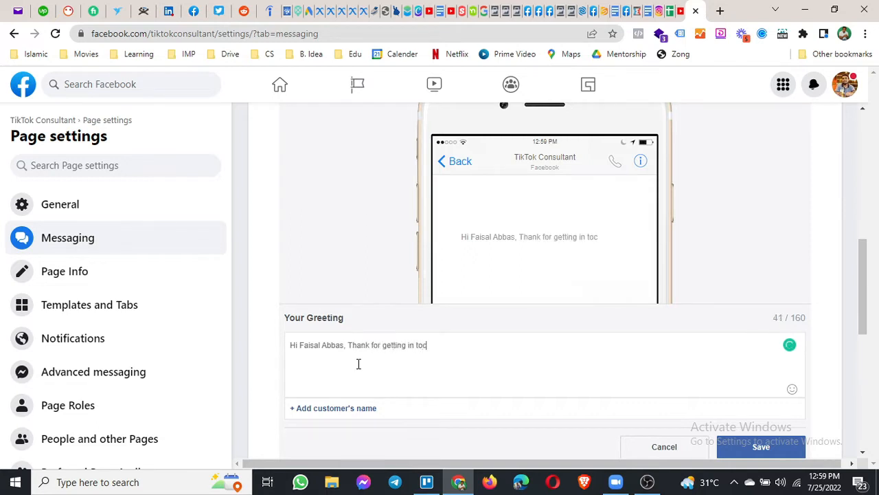
type("uch. How")
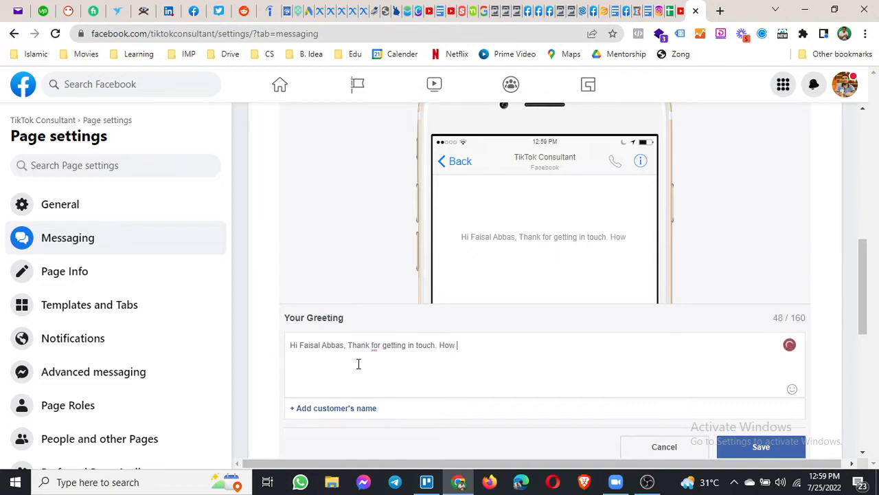
type("can we help you today?")
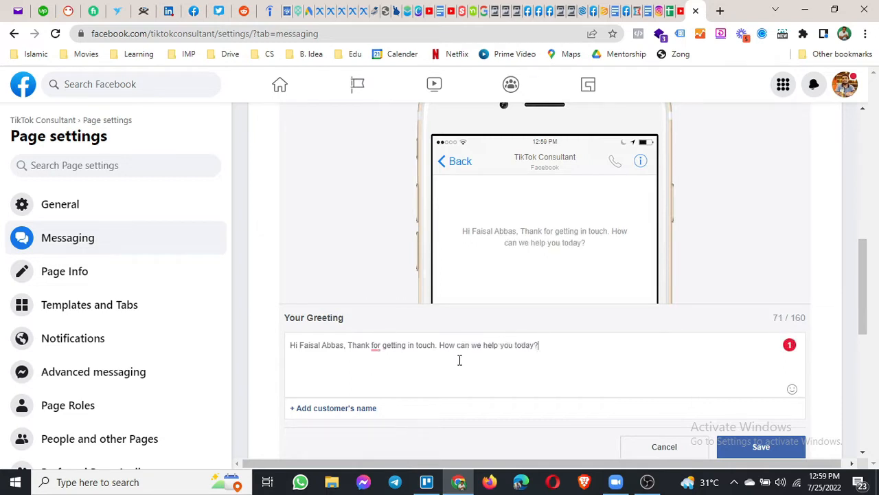
Correct 'Thank for' to 'Thank you for' and select the hard-coded customer name.
mouse_move(376, 347)
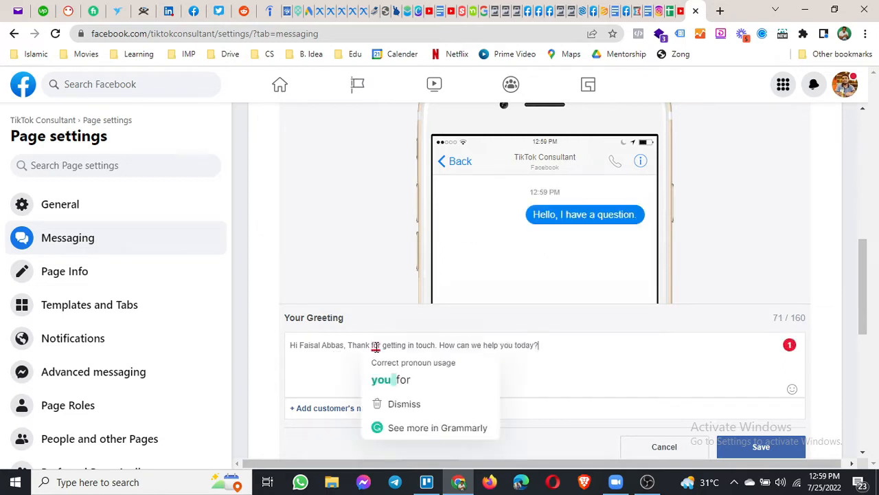
left_click(389, 378)
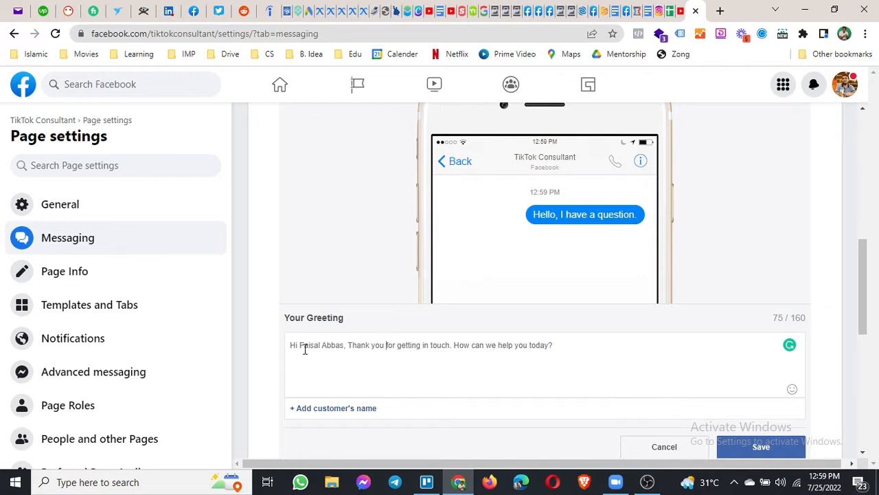
left_click_drag(299, 346, 344, 346)
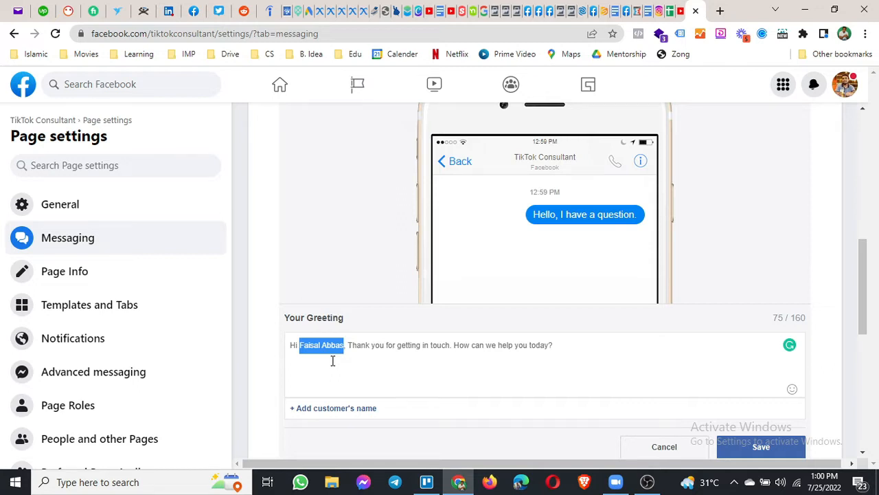
Replace the fixed name after 'Hi' with the 'Full name of recipient' placeholder.
key("BackSpace")
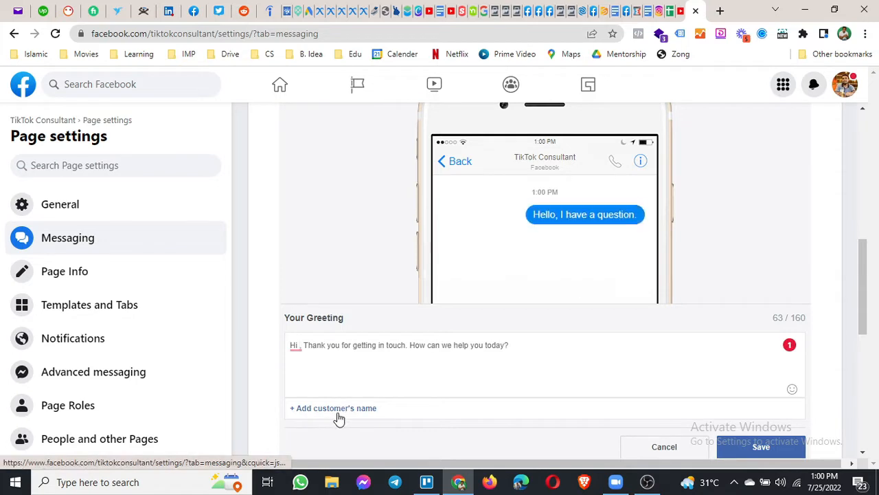
left_click(332, 412)
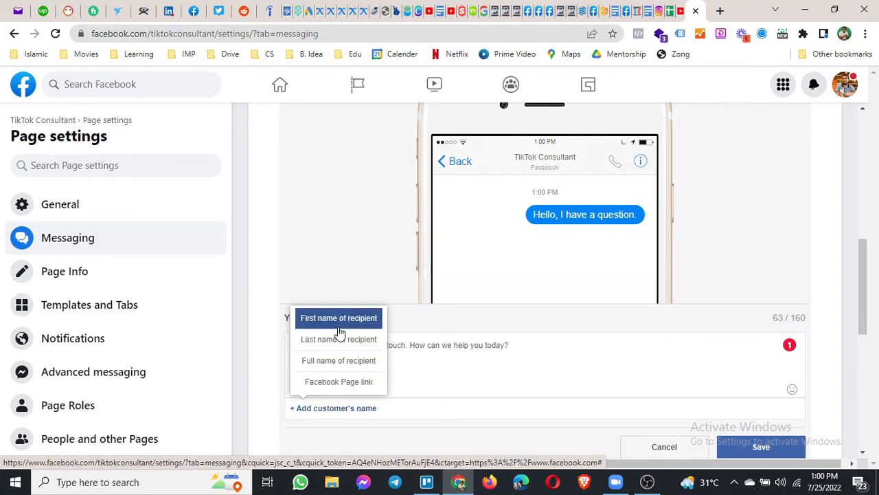
left_click(332, 369)
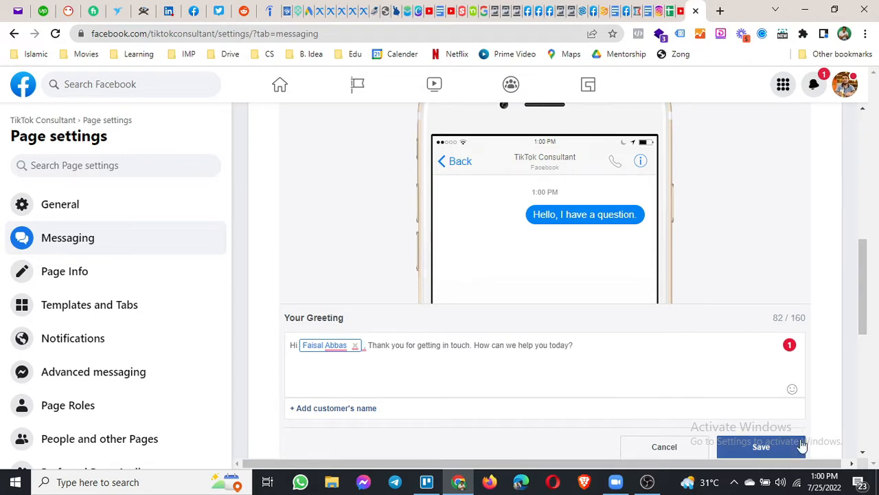
Save the personalised greeting and confirm 'Show a greeting' stays On with the new text.
left_click(762, 448)
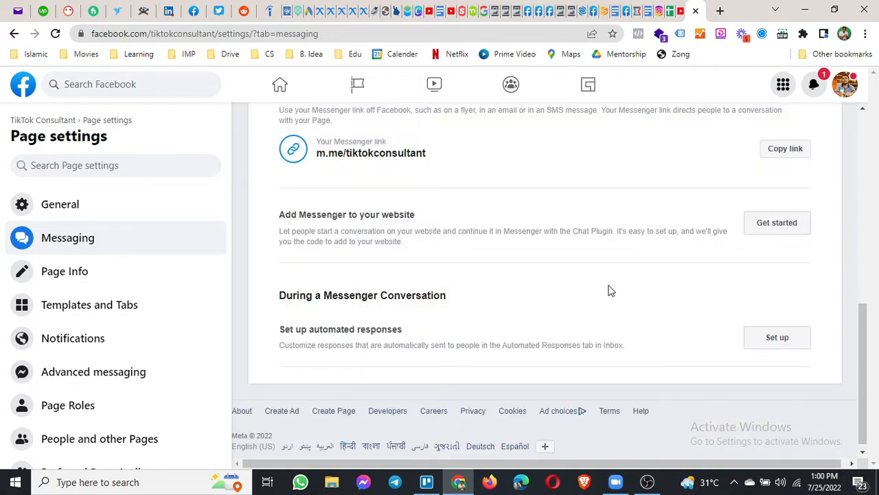
scroll(564, 277, "up", 3)
scroll(563, 277, "up", 1)
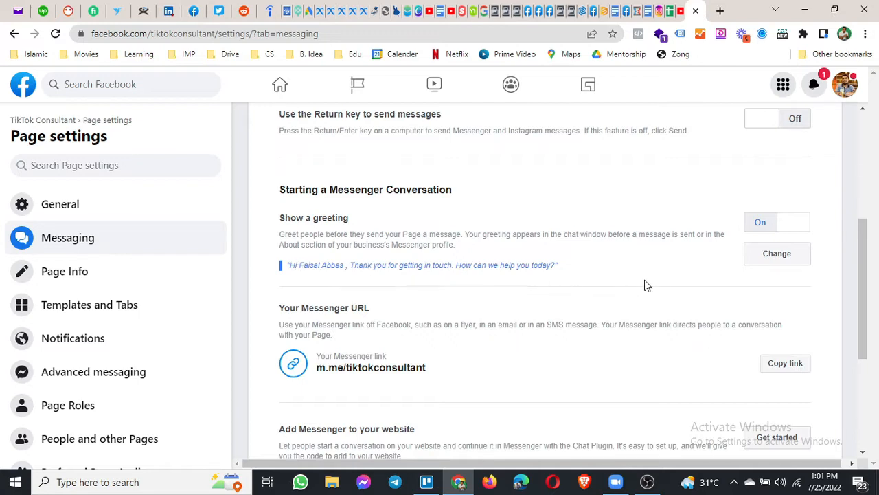
scroll(423, 310, "down", 1)
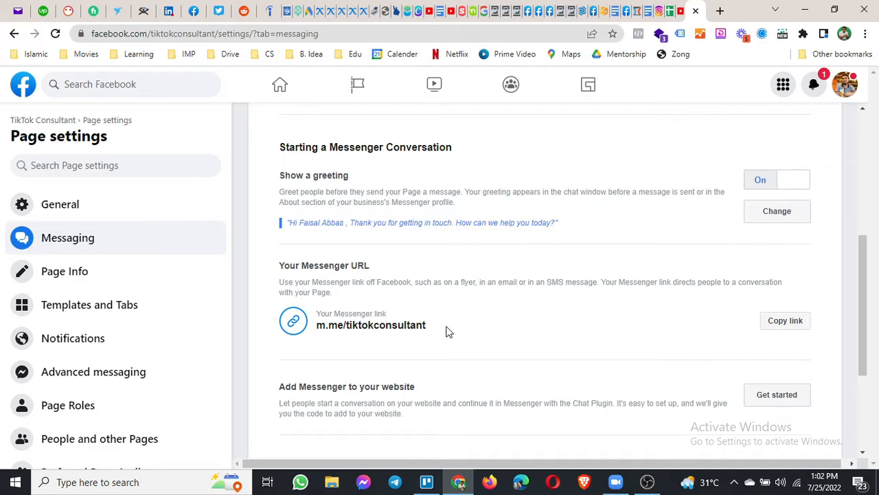
triple_click(369, 334)
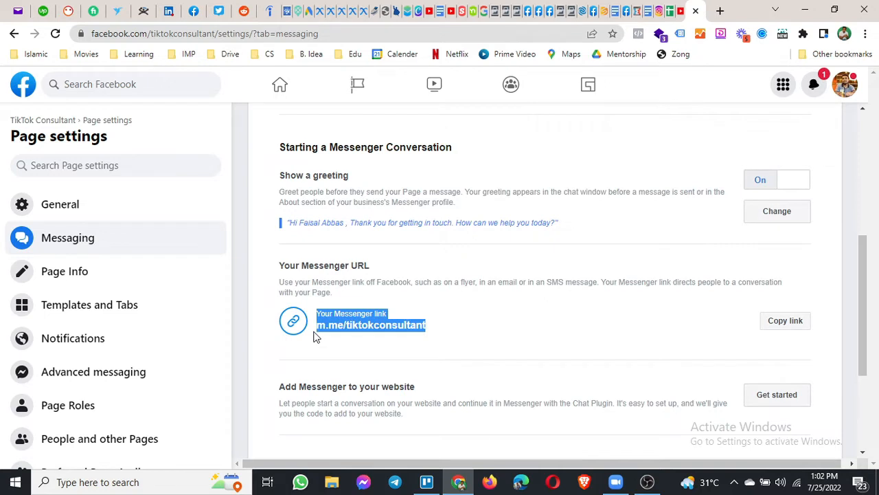
scroll(346, 353, "down", 2)
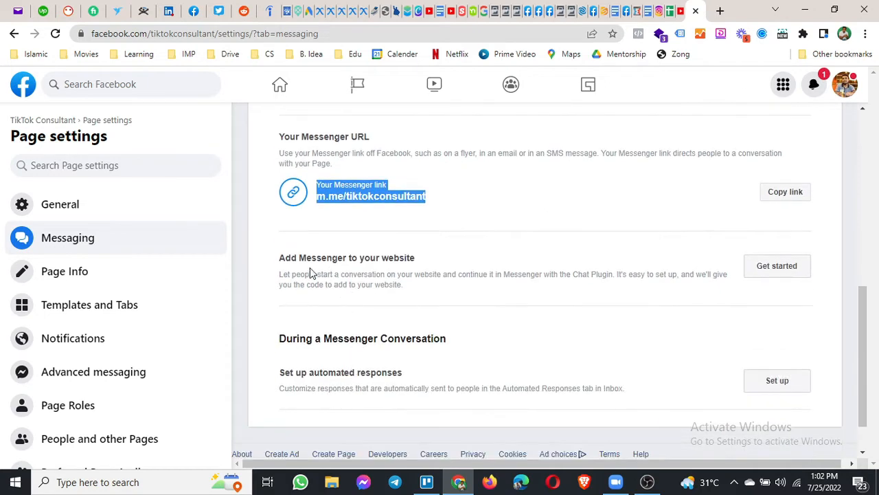
left_click(303, 261)
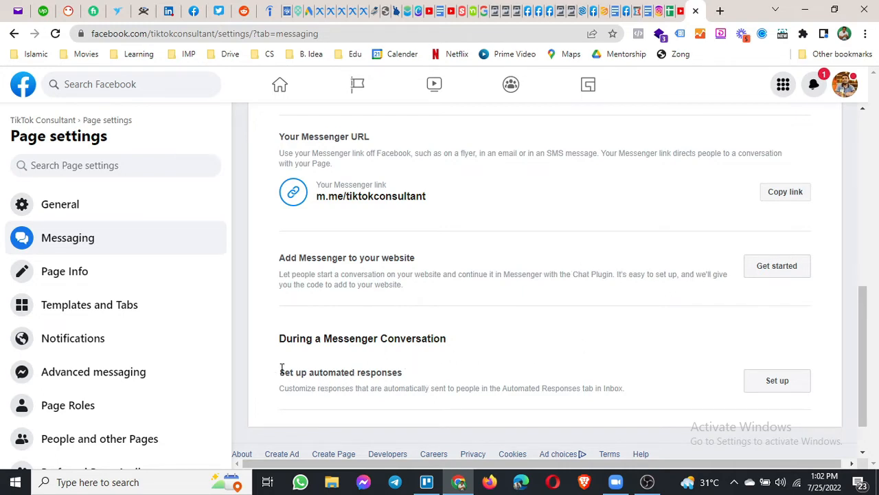
Highlight the automated responses option in the During a Messenger Conversation section.
left_click_drag(279, 371, 400, 376)
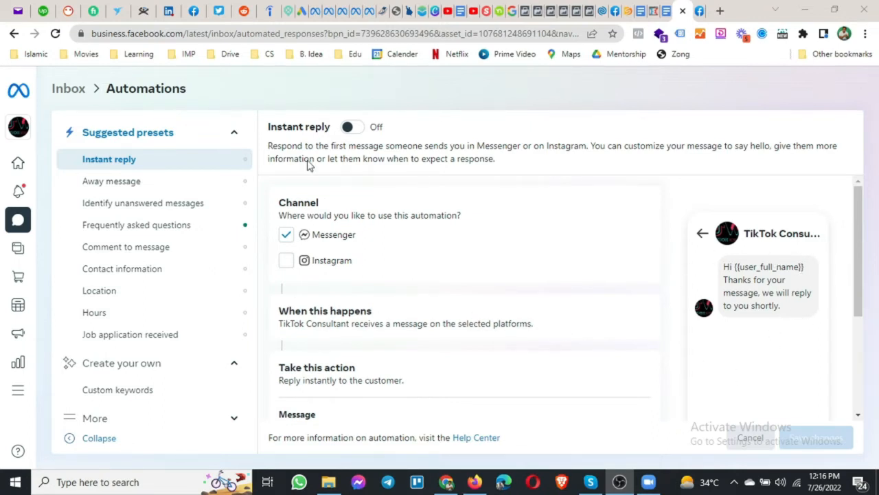
Add Instagram as a channel for the Instant reply automation.
left_click_drag(268, 128, 331, 125)
scroll(327, 251, "down", 1)
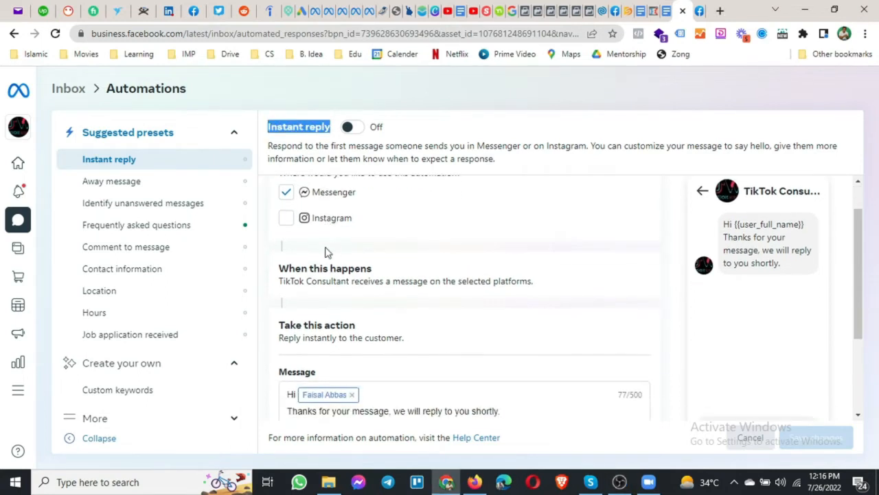
scroll(325, 247, "up", 1)
left_click_drag(280, 200, 326, 200)
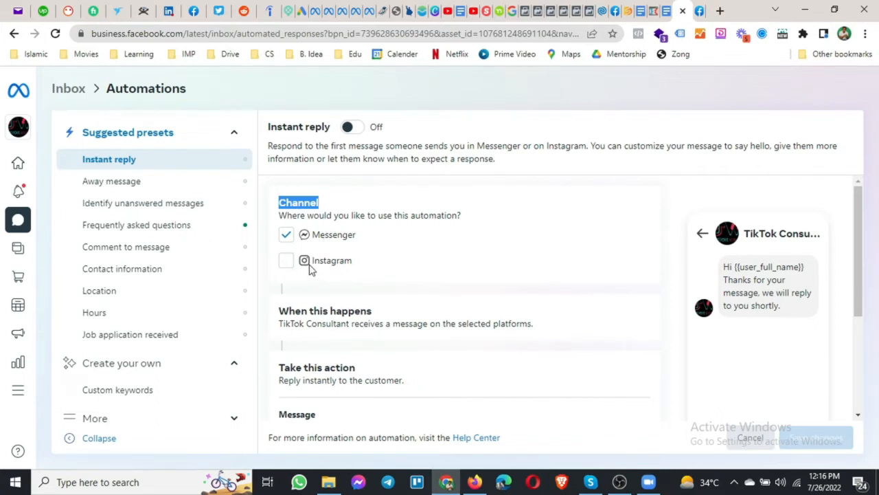
left_click(285, 266)
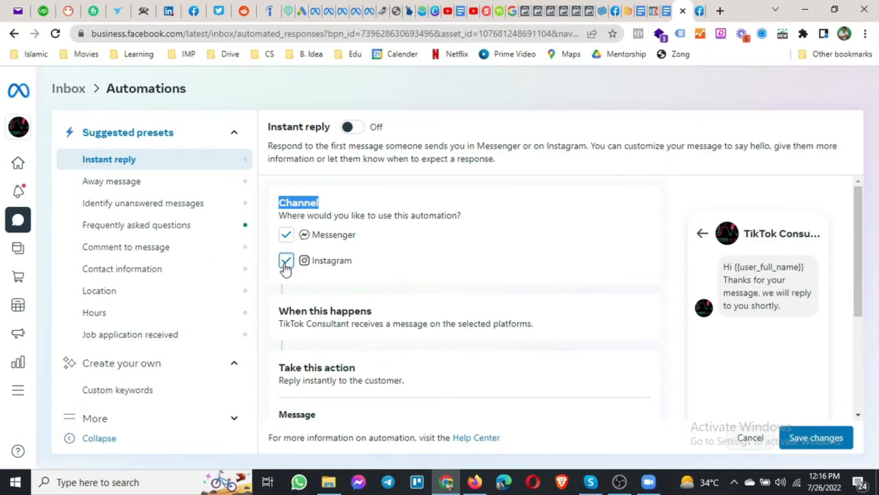
Save the Instant reply settings and switch the automation On.
scroll(286, 268, "down", 2)
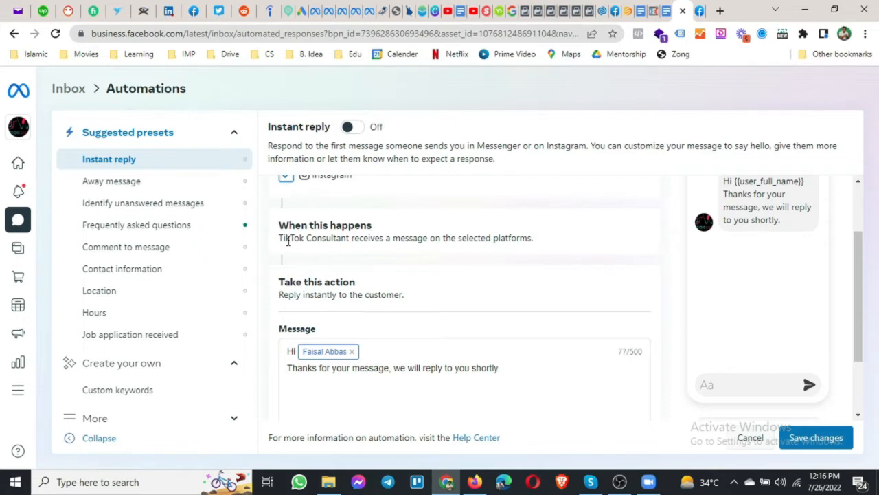
left_click_drag(279, 237, 536, 248)
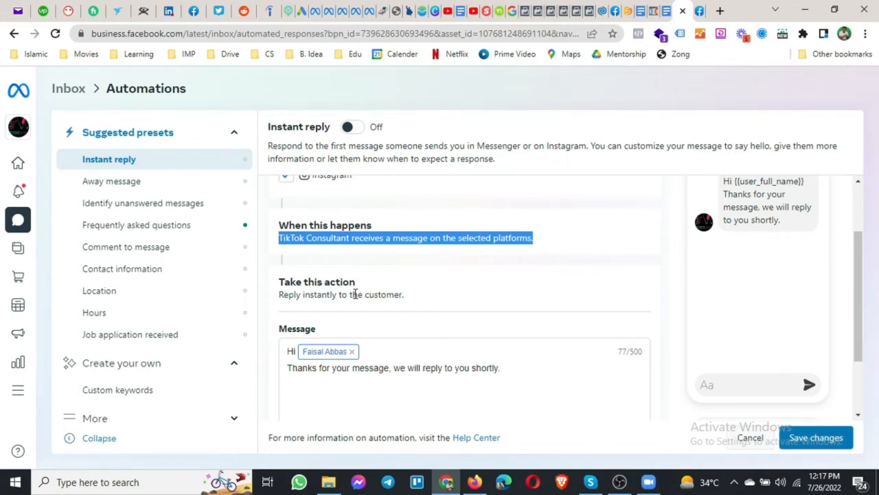
scroll(360, 314, "down", 1)
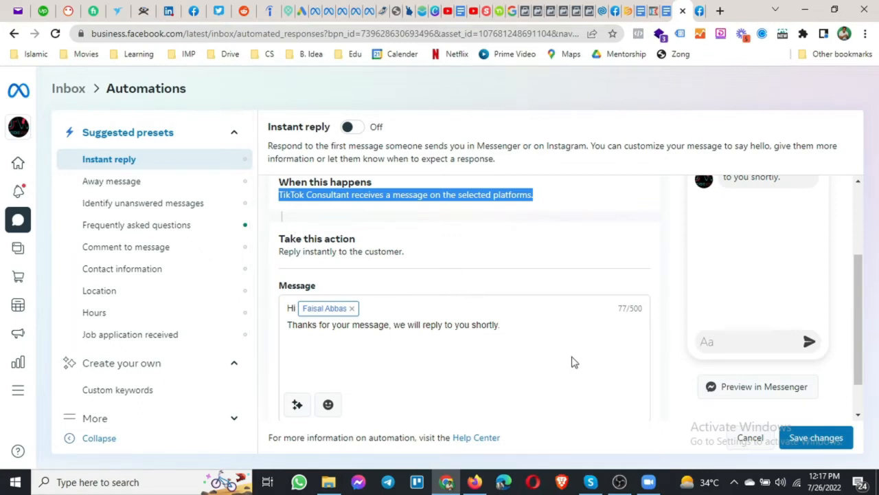
scroll(628, 309, "up", 2)
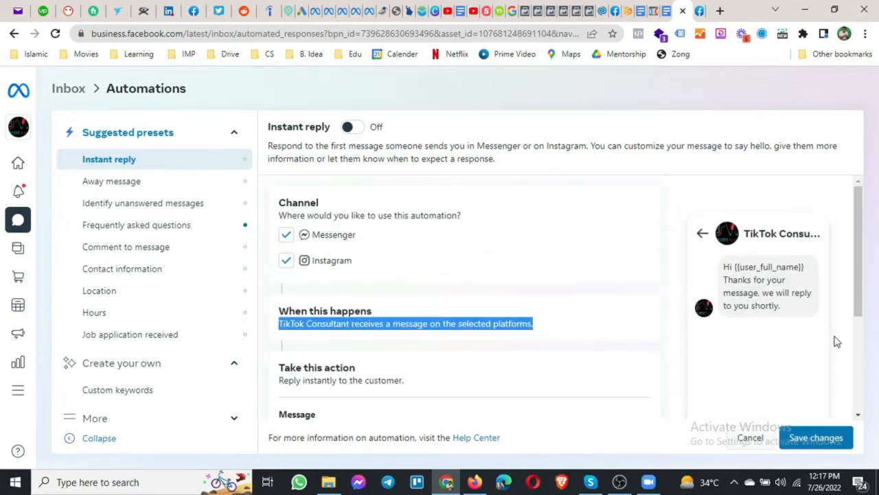
left_click(834, 438)
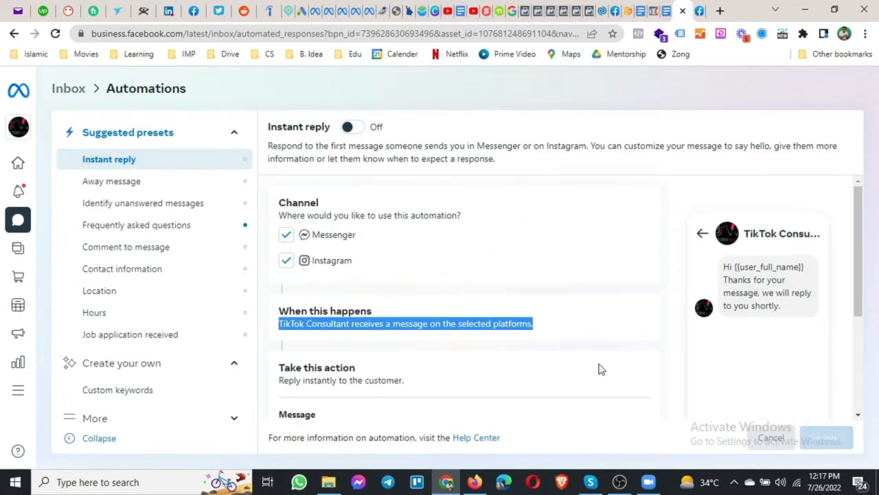
left_click(349, 129)
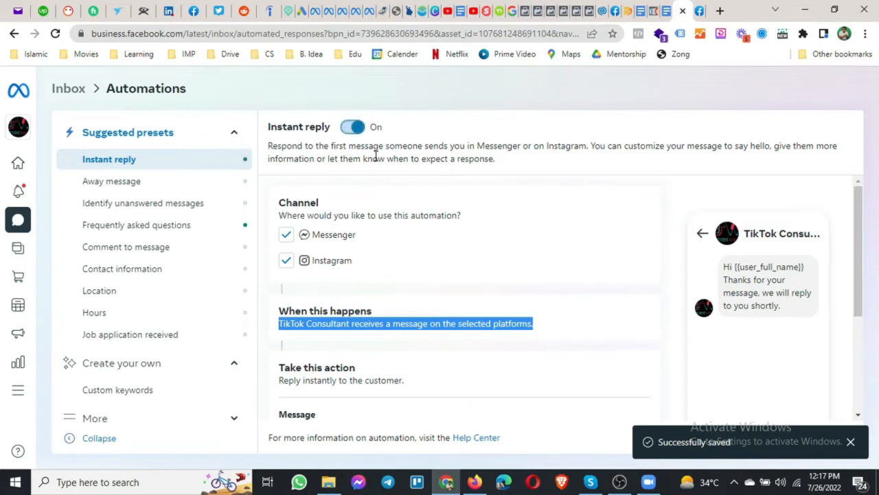
Open the Away message preset and enable it on Messenger and Instagram.
left_click(100, 189)
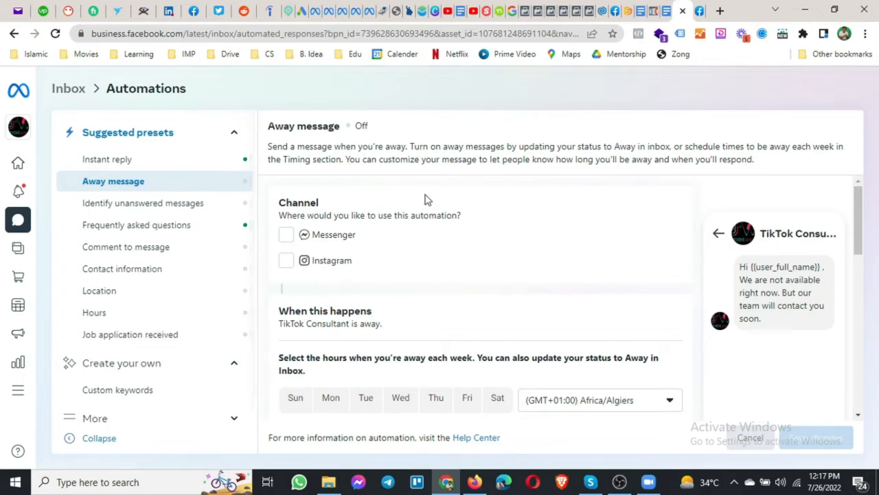
left_click(286, 235)
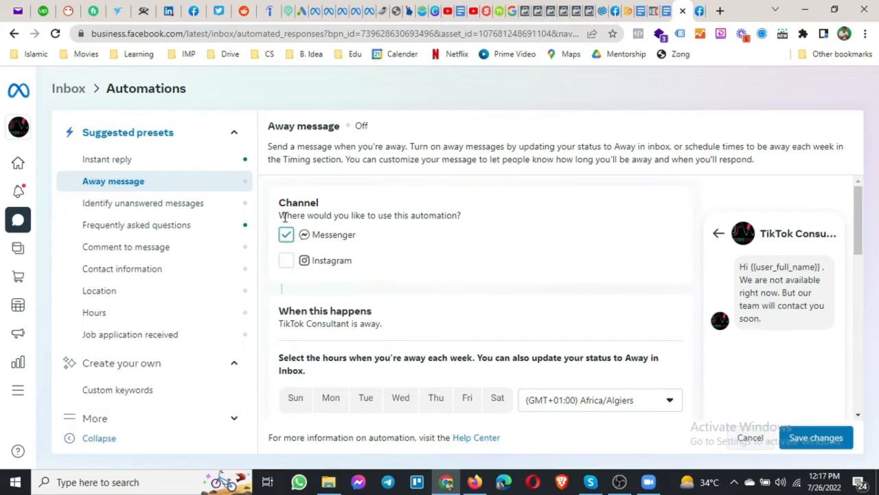
left_click(287, 261)
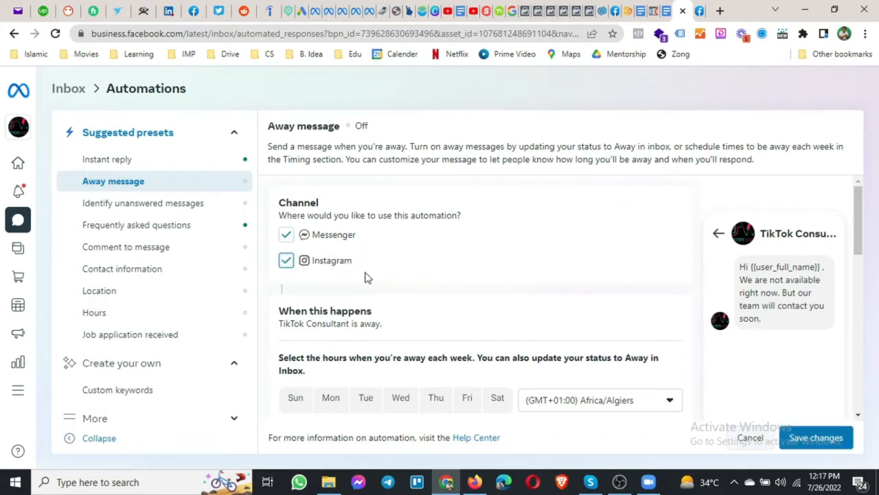
scroll(365, 277, "down", 1)
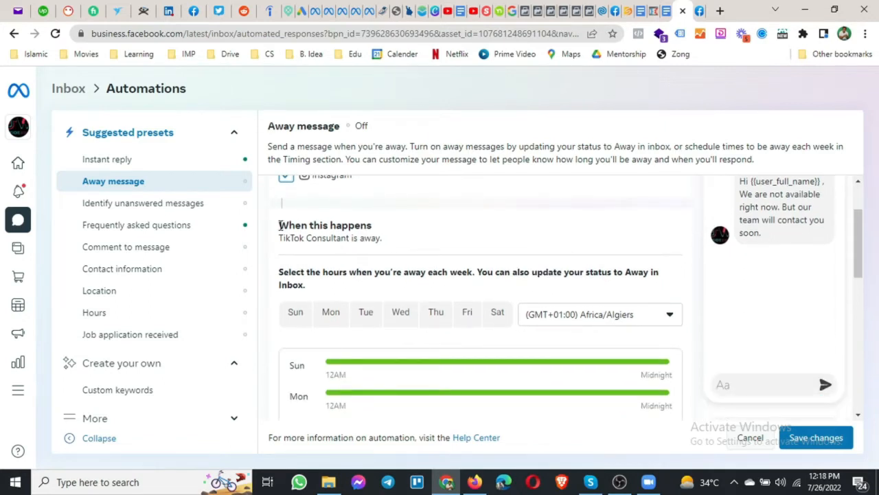
Highlight the When this happens heading and the away trigger description.
left_click_drag(283, 224, 371, 230)
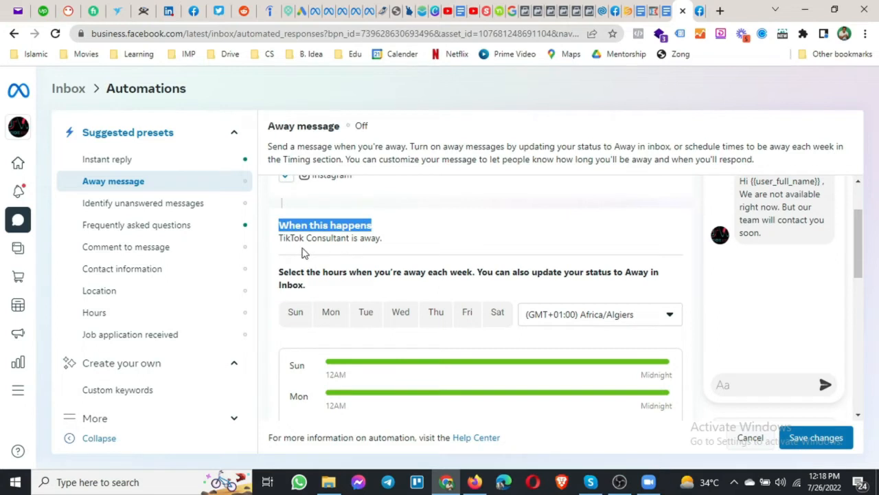
left_click_drag(281, 237, 335, 231)
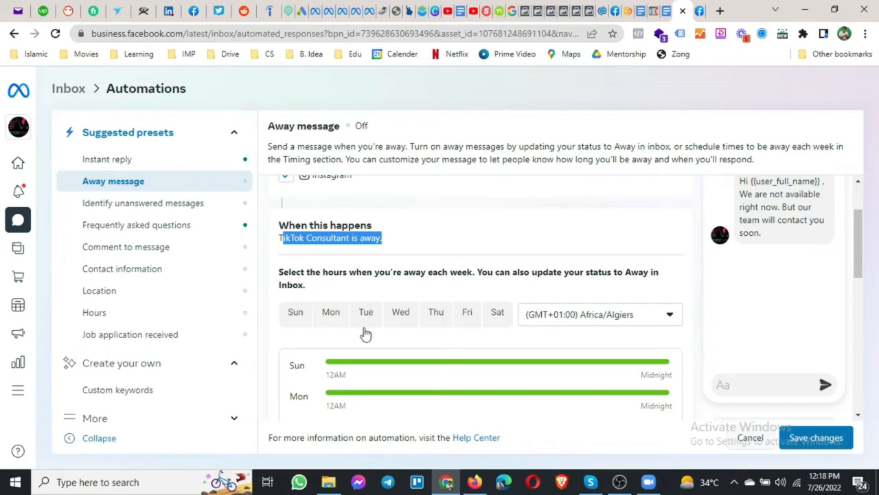
scroll(438, 277, "down", 1)
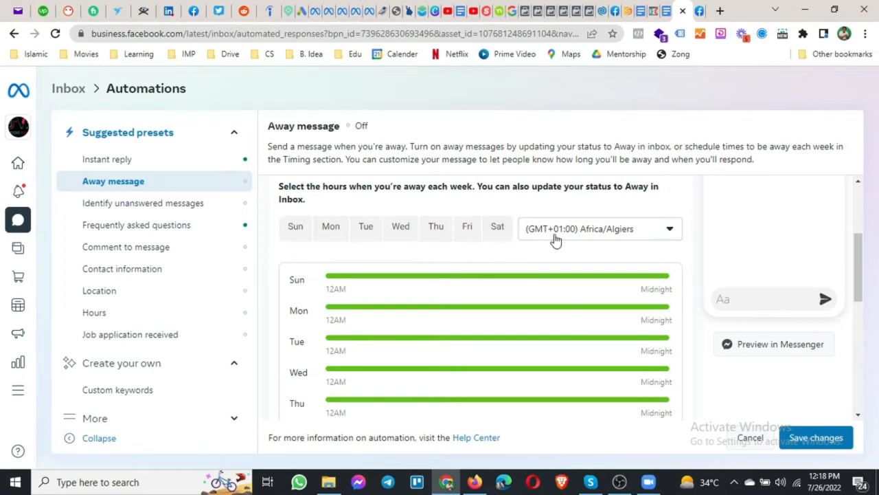
Search 'kara' in the time zone list and pick (GMT+05:00) Asia/Karachi for the away schedule.
left_click(555, 238)
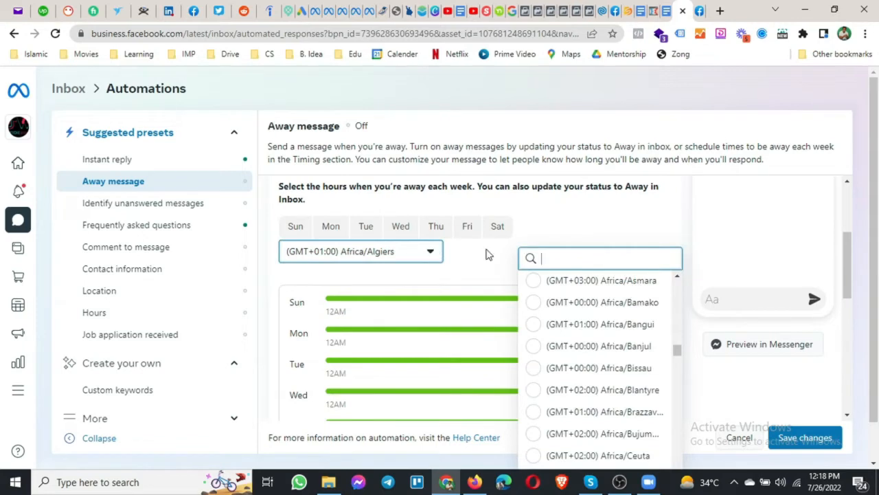
scroll(595, 348, "down", 6)
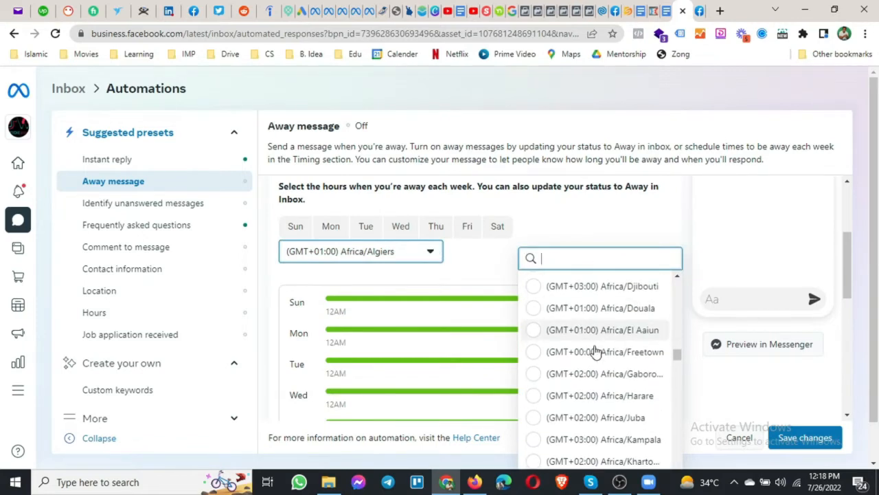
scroll(595, 351, "down", 10)
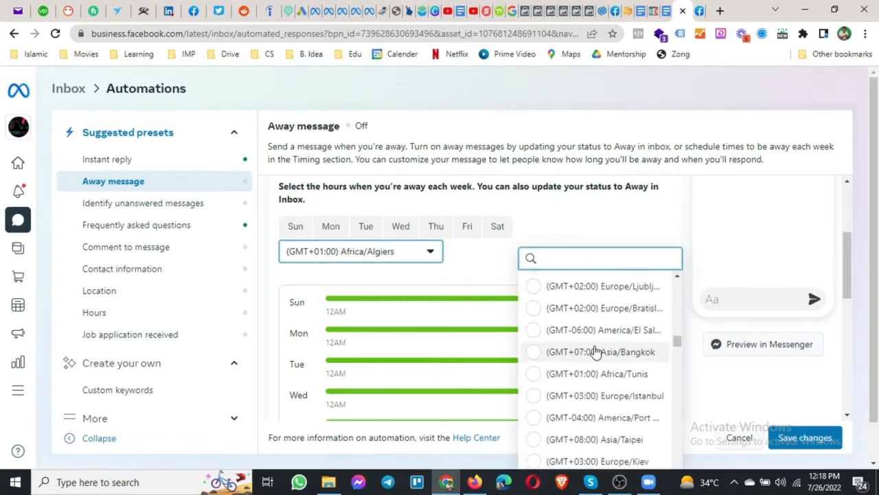
scroll(596, 353, "up", 3)
scroll(596, 352, "down", 1)
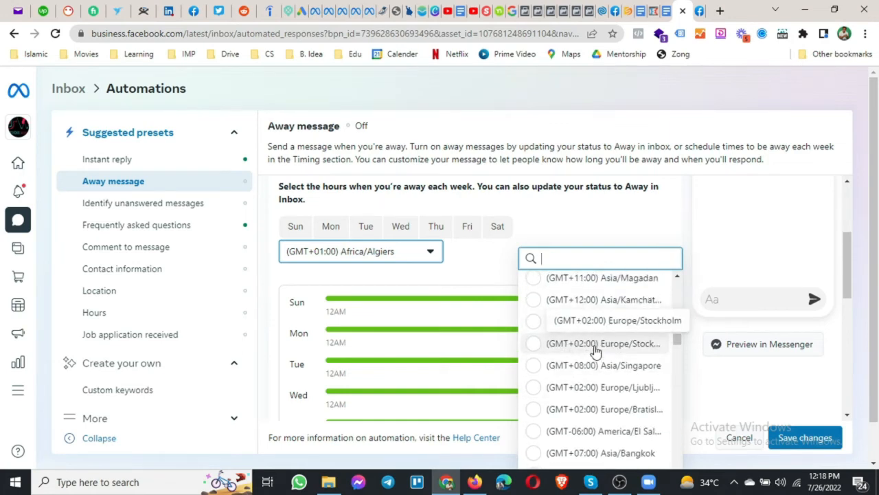
type("is")
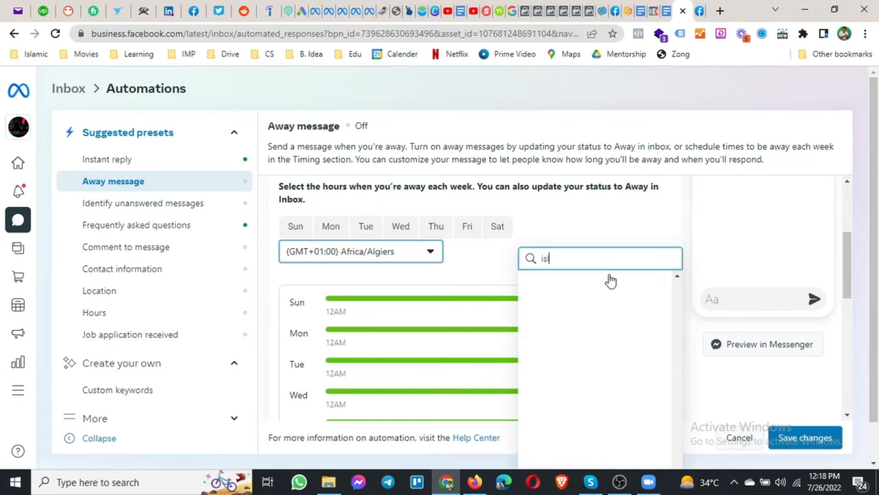
type("l")
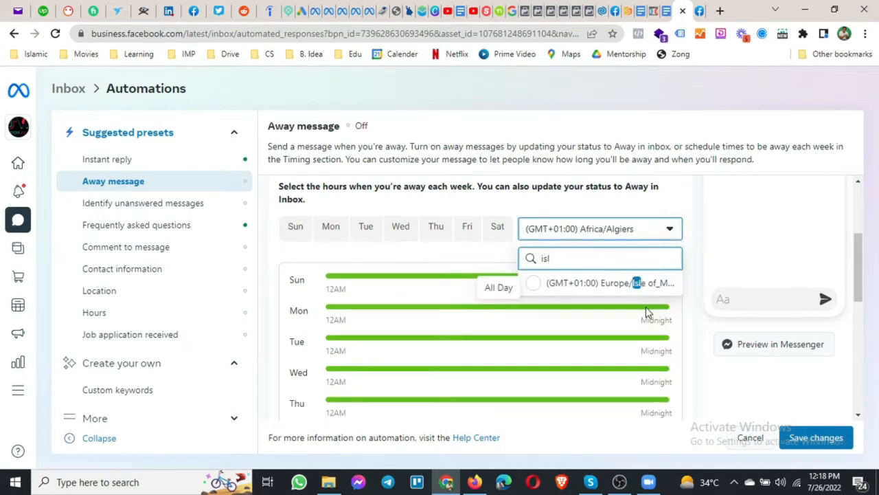
key("BackSpace")
key("BackSpace")
key("BackSpace")
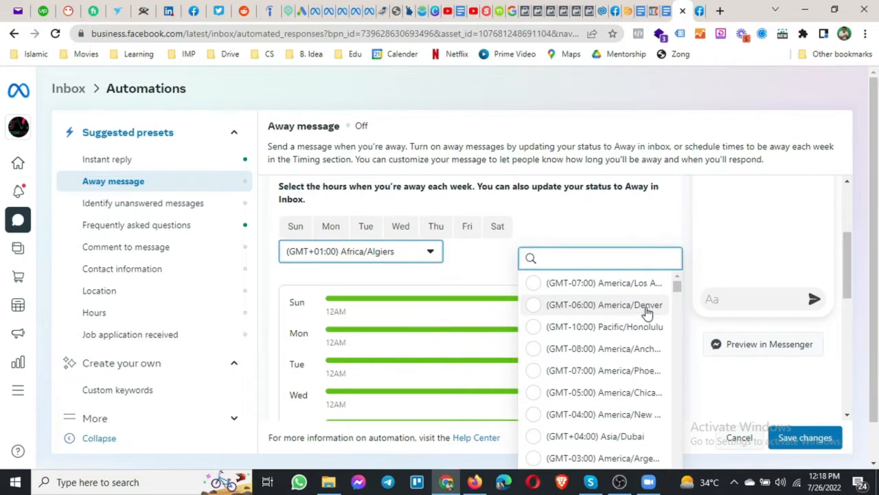
type("kara")
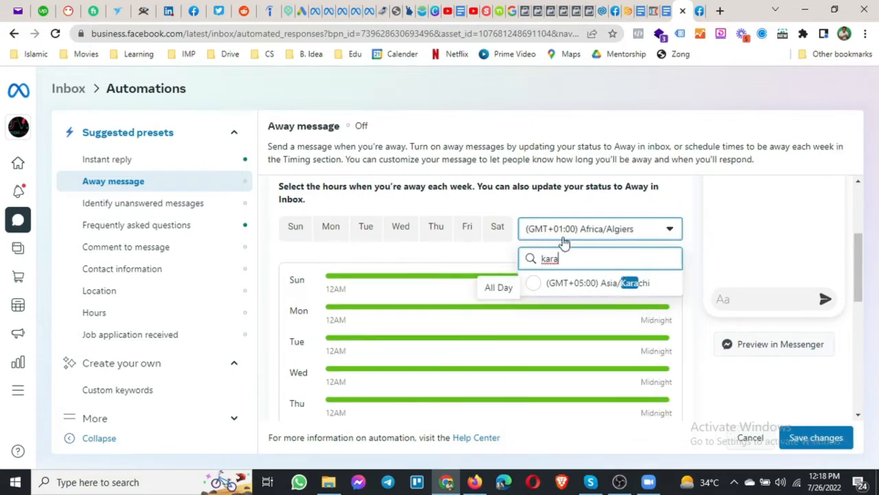
left_click(575, 290)
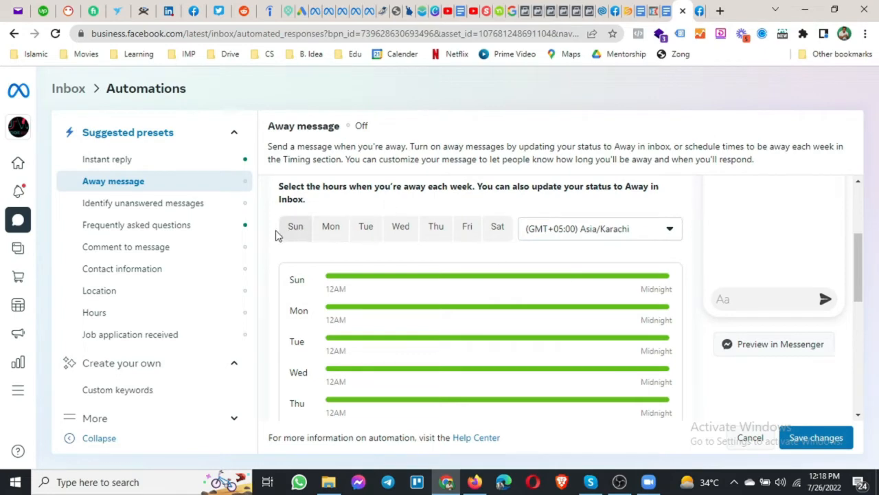
scroll(268, 242, "down", 1)
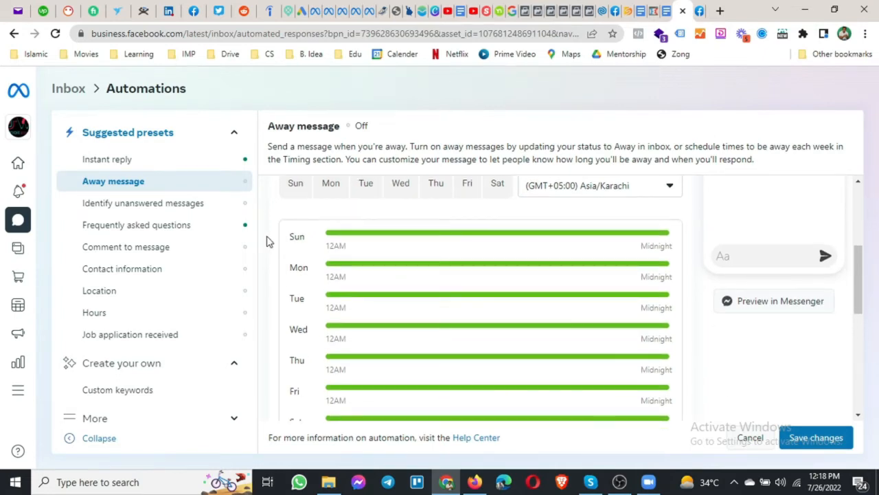
Give Sunday an All Day away range (12:00 AM to 12:00 AM) and add a Monday row.
left_click(295, 197)
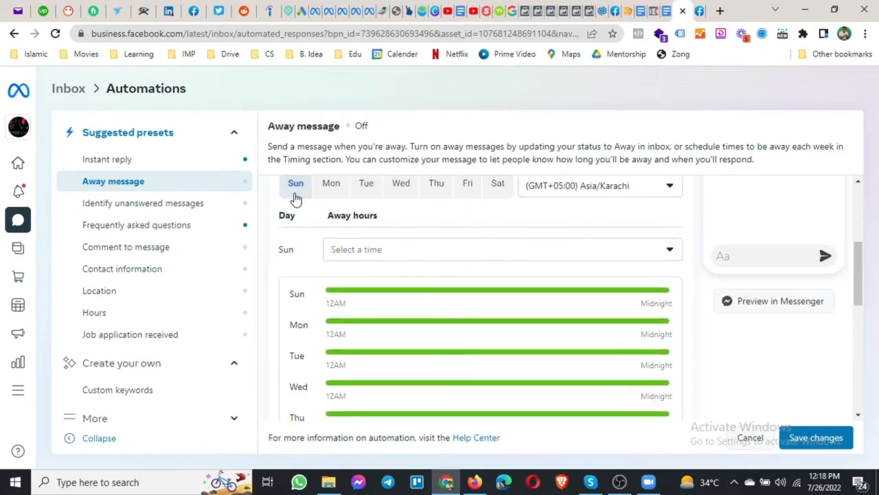
left_click(369, 253)
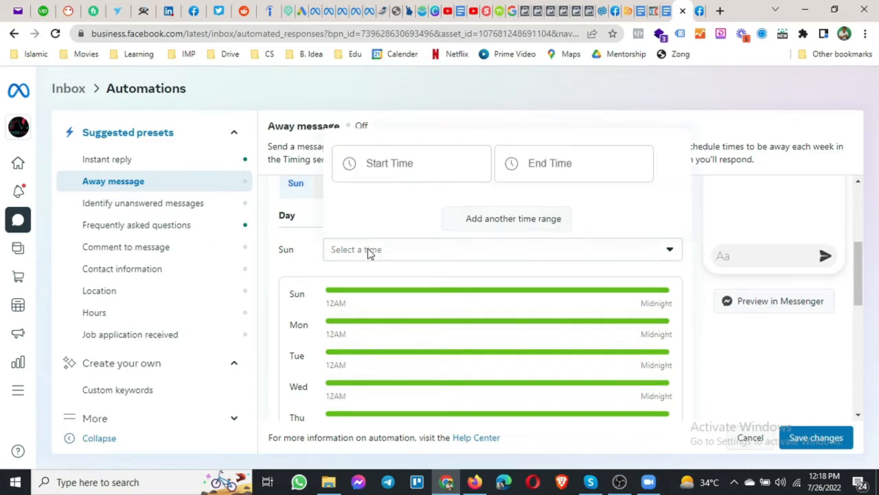
left_click(385, 169)
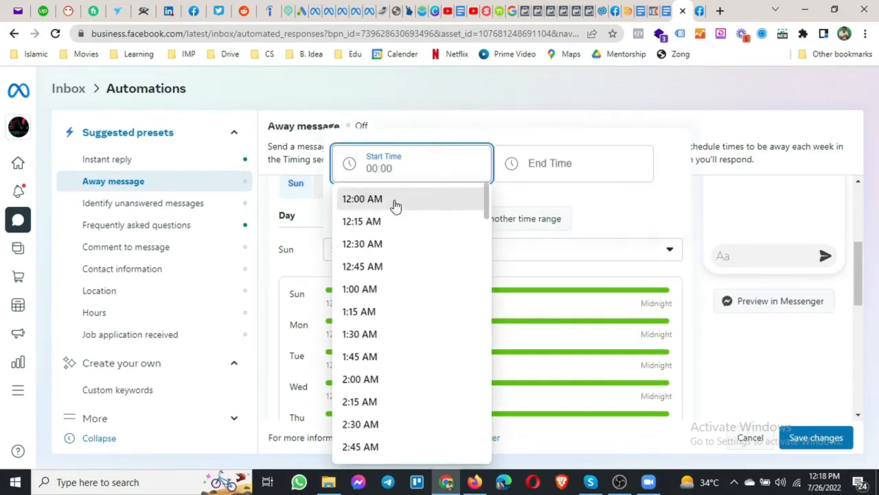
left_click(394, 200)
left_click(544, 167)
left_click(542, 201)
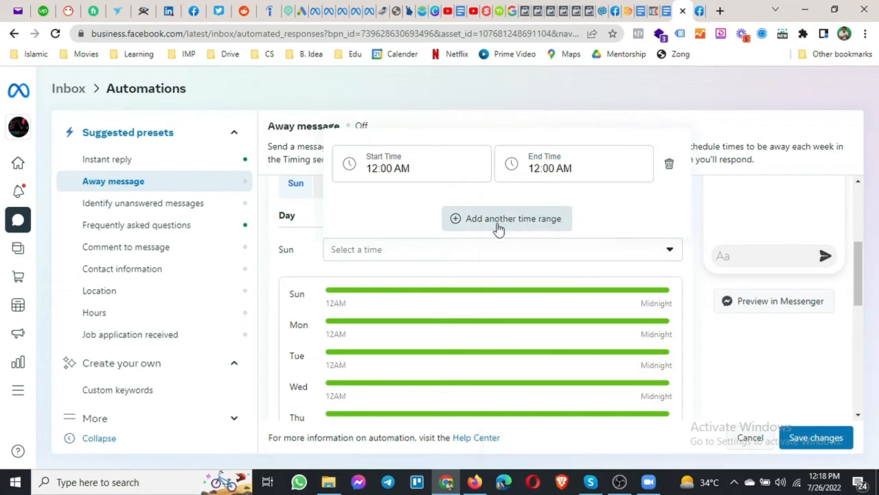
left_click(692, 321)
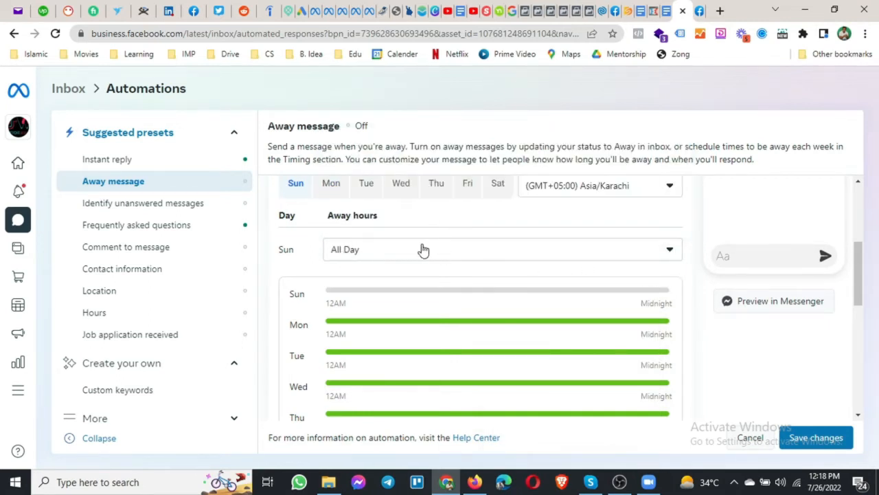
left_click(327, 196)
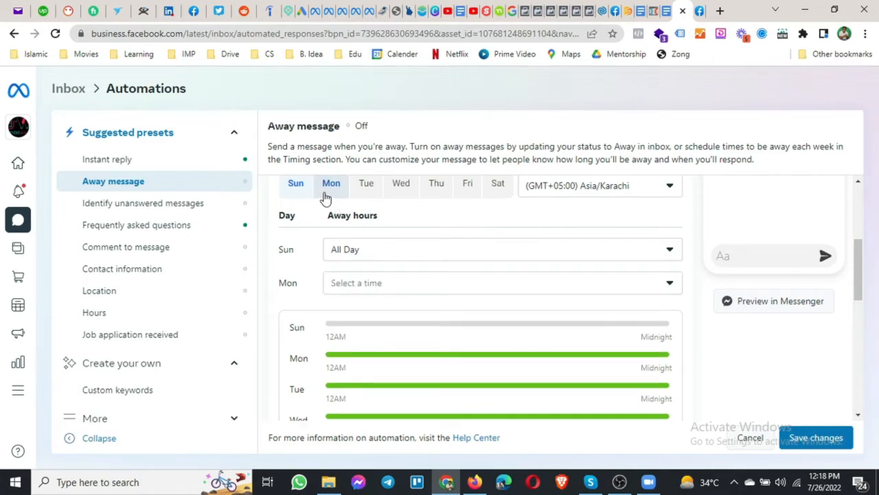
Set Monday's first away range to 12:00 AM–9:00 AM.
scroll(344, 220, "down", 1)
left_click(361, 244)
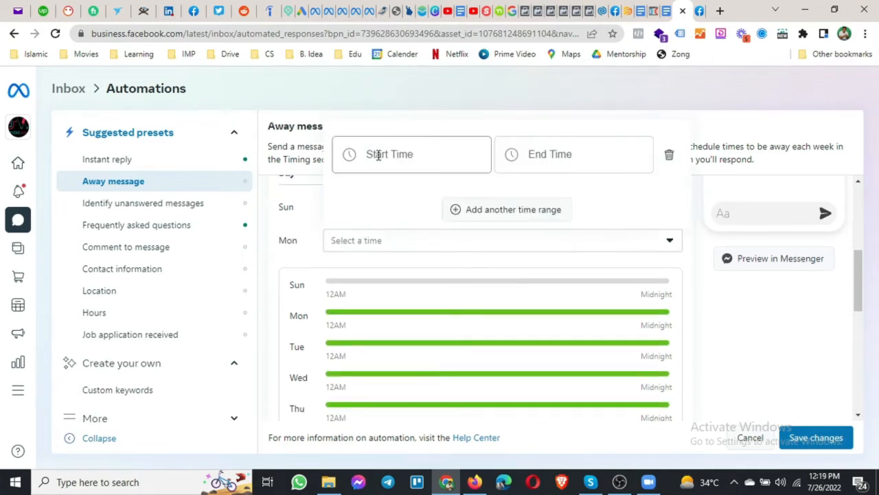
left_click(378, 155)
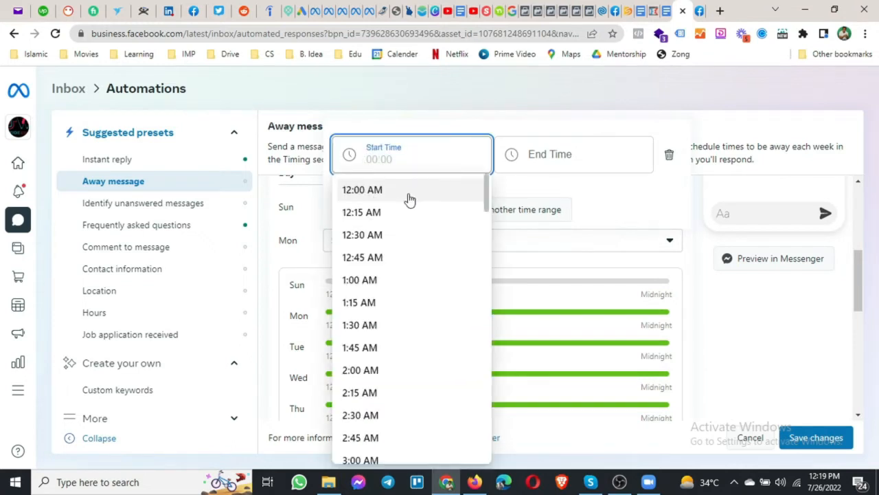
left_click(409, 199)
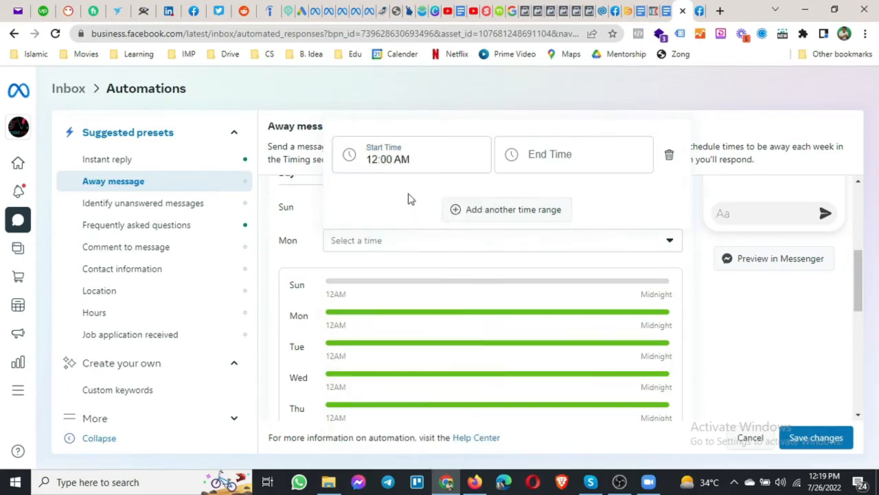
left_click(552, 151)
scroll(543, 327, "down", 10)
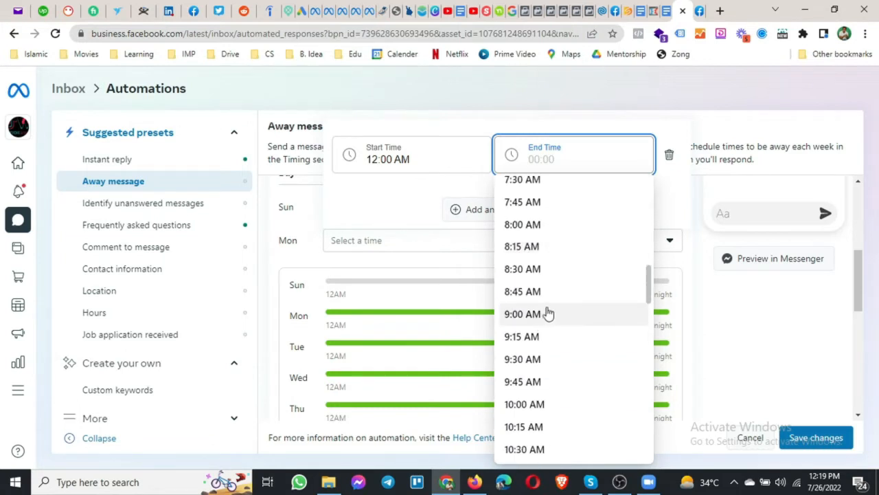
left_click(546, 313)
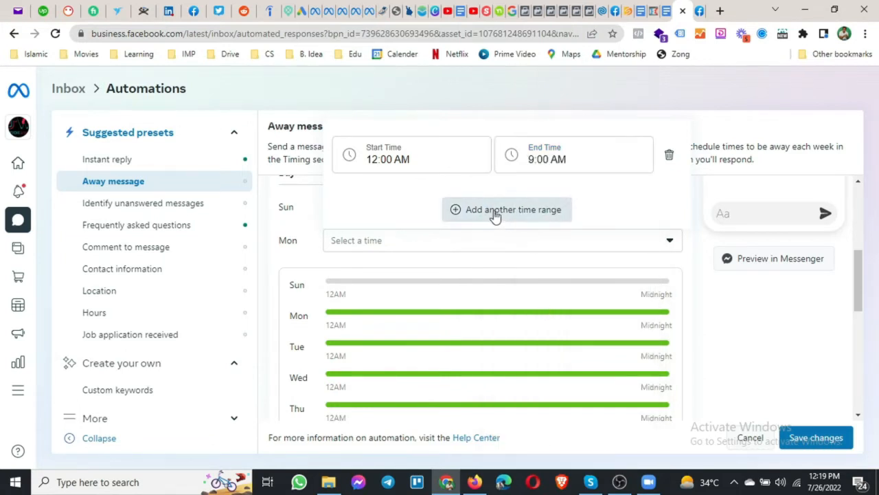
Add a second Monday range from 5:00 PM to midnight and apply it.
left_click(494, 215)
left_click(382, 156)
scroll(404, 309, "down", 13)
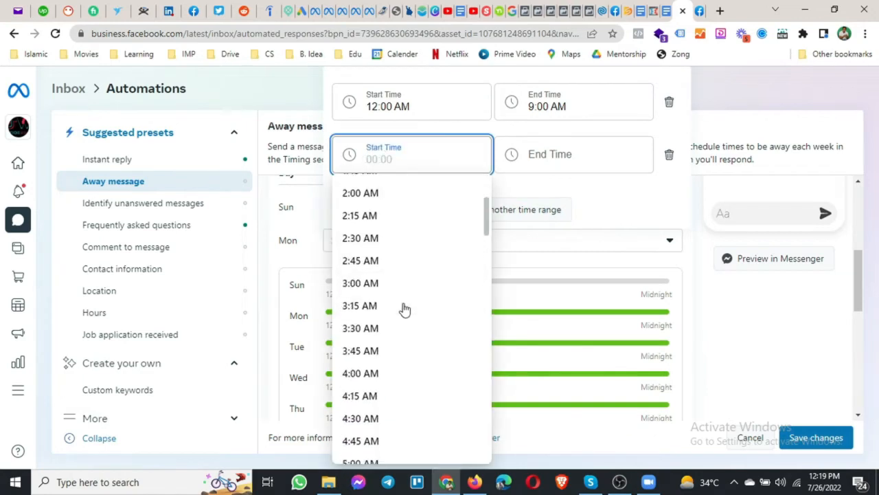
scroll(404, 310, "down", 8)
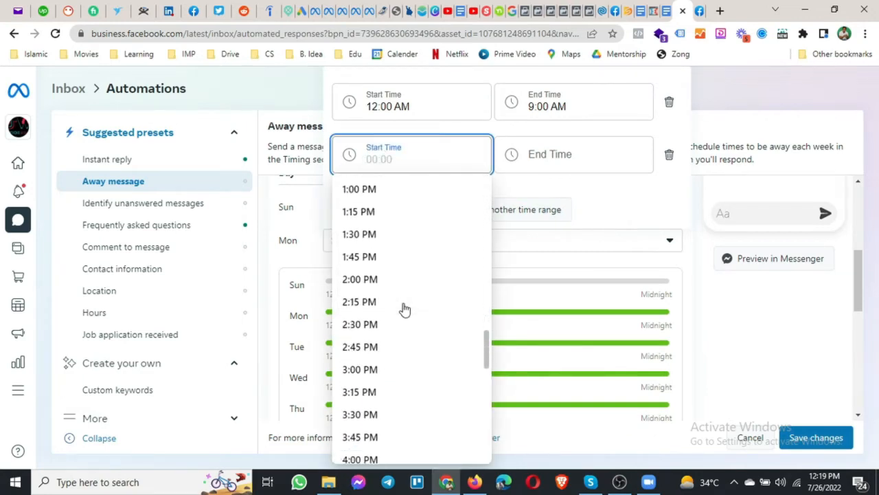
left_click(403, 307)
left_click(524, 155)
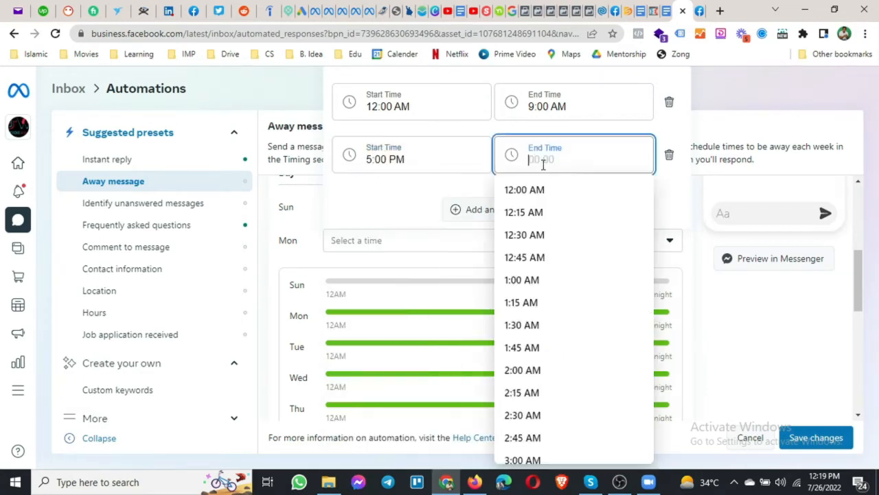
left_click(563, 195)
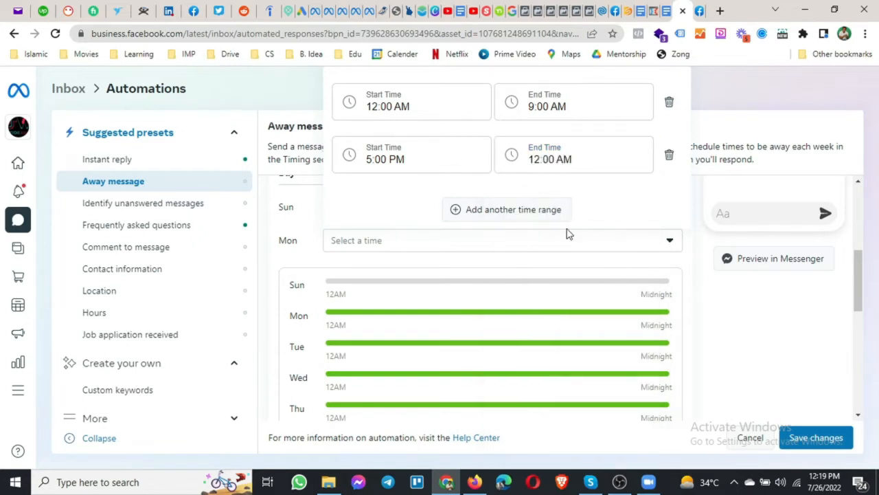
left_click(715, 311)
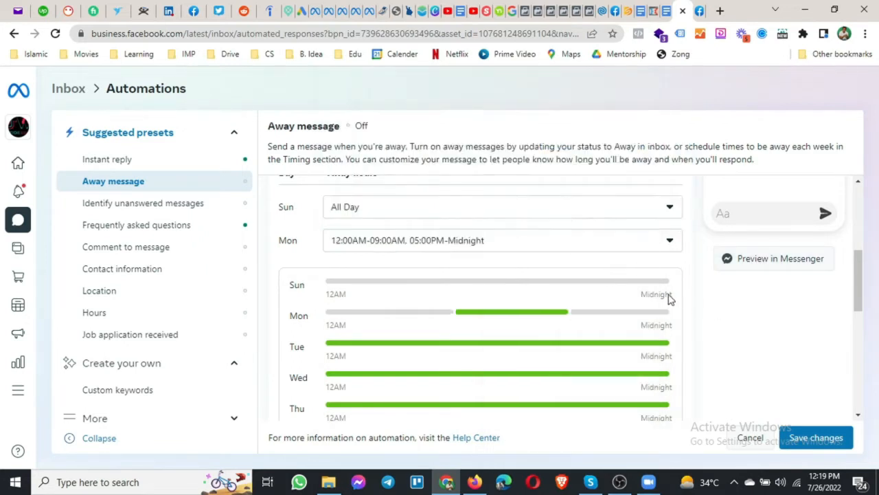
scroll(465, 293, "down", 1)
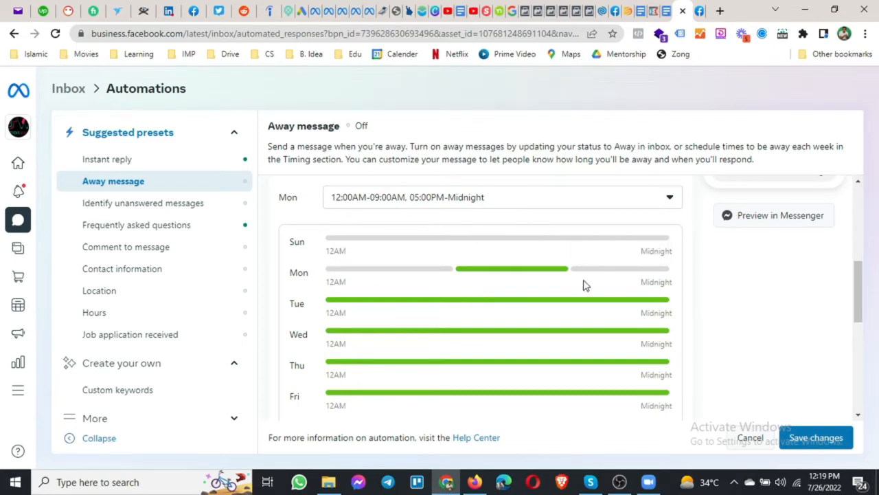
scroll(347, 247, "up", 1)
scroll(354, 230, "up", 2)
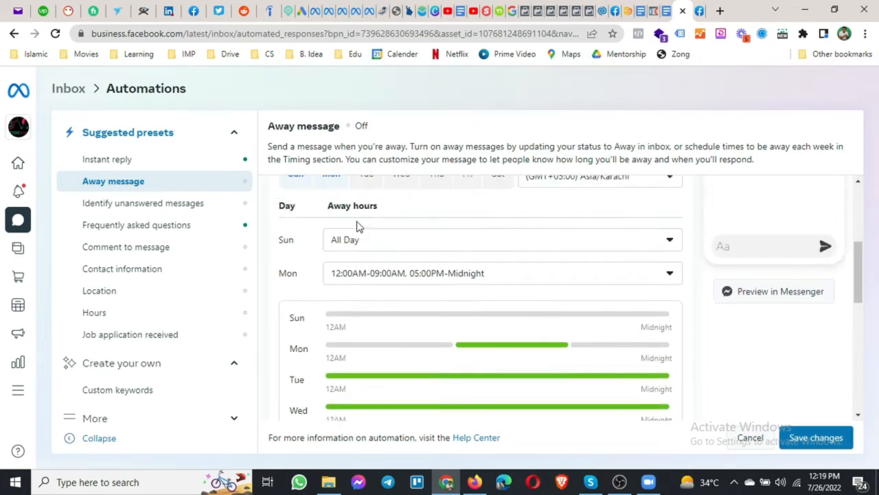
Add Tuesday as an away day with a first range of 12:00 AM–9:00 AM.
left_click(367, 199)
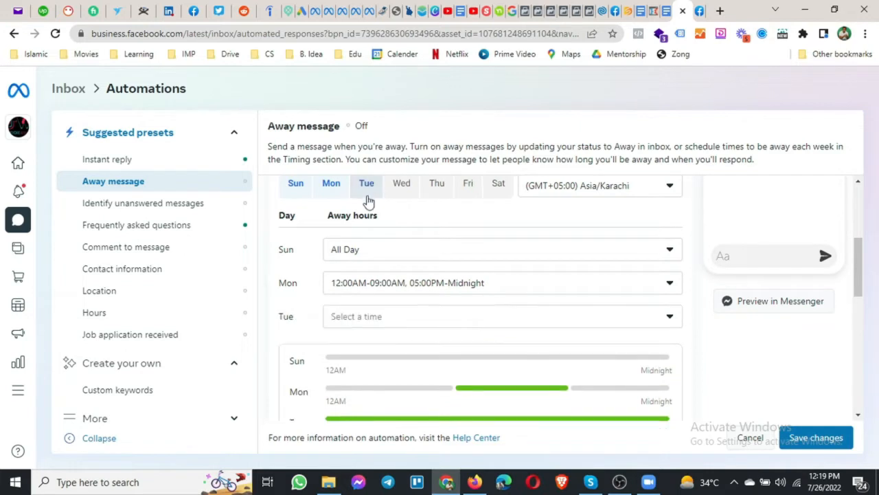
left_click(386, 316)
left_click(420, 234)
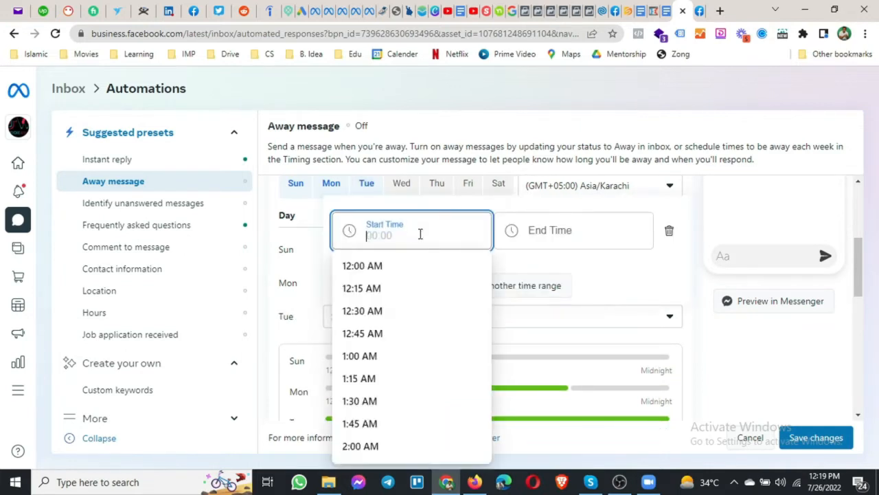
left_click(418, 269)
left_click(549, 236)
scroll(528, 344, "down", 3)
scroll(529, 346, "down", 7)
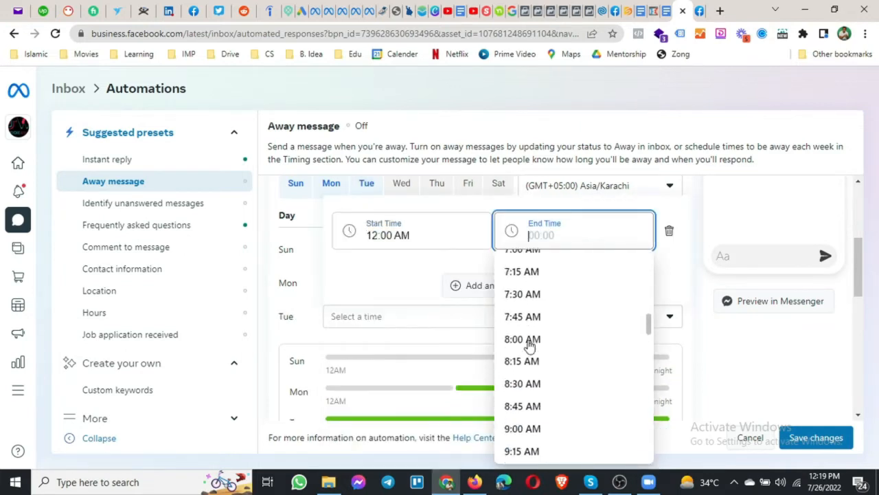
left_click(540, 348)
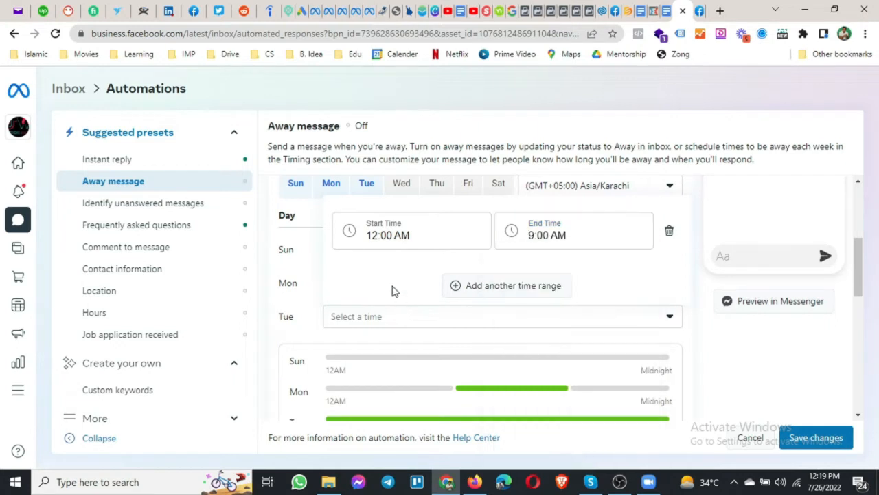
Add Tuesday's second range, 5:00 PM to midnight, and apply it.
left_click(483, 291)
left_click(396, 236)
scroll(414, 312, "down", 17)
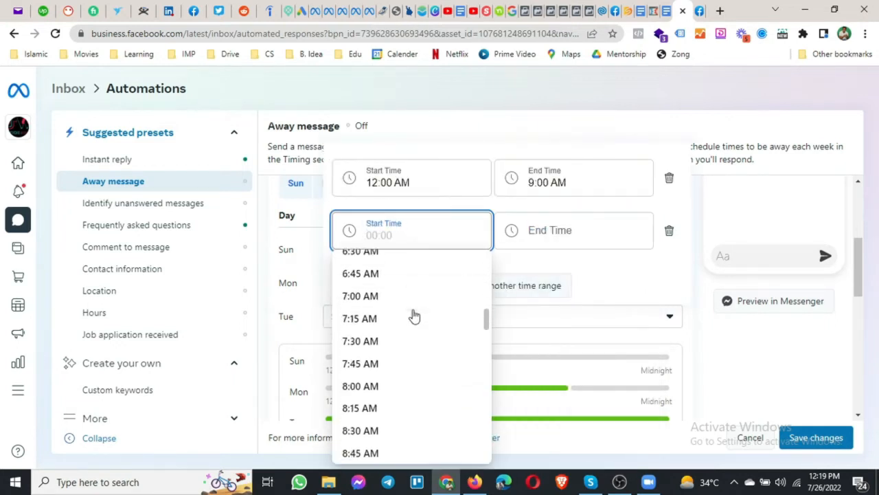
scroll(409, 376, "down", 4)
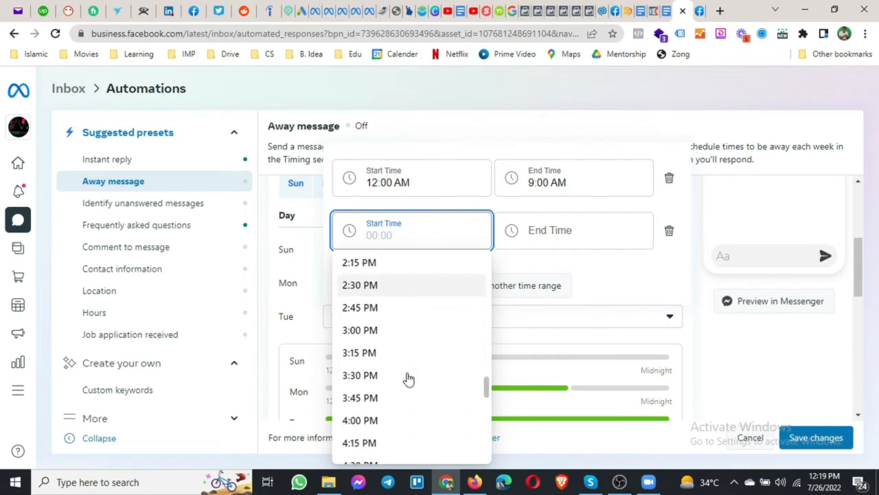
left_click(393, 384)
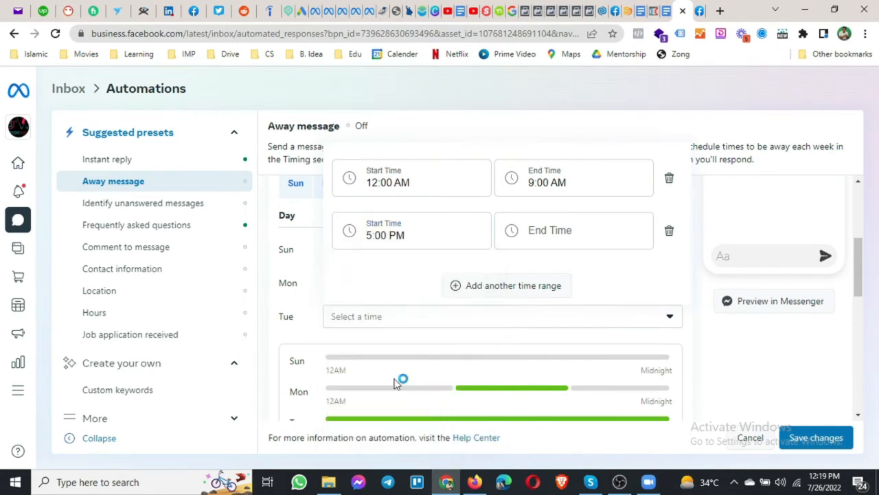
left_click(575, 233)
left_click(546, 270)
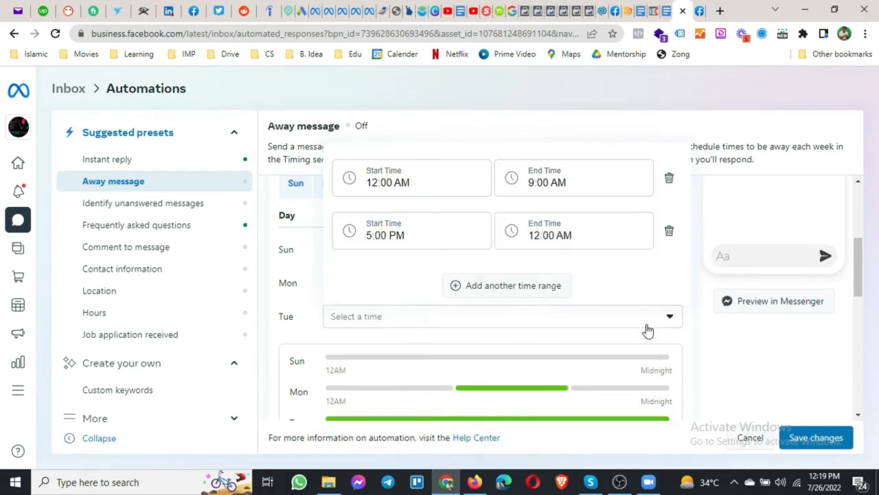
left_click(716, 353)
Add Wednesday to the away days.
scroll(618, 316, "down", 1)
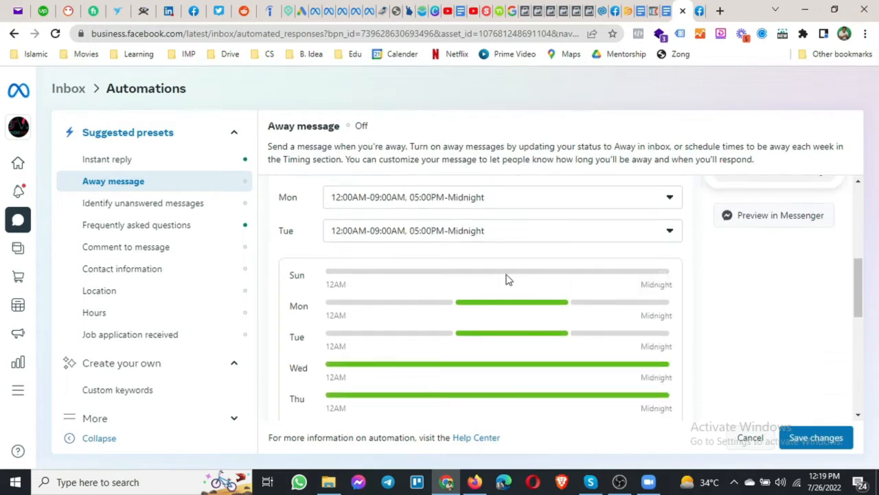
scroll(447, 294, "up", 2)
left_click(402, 194)
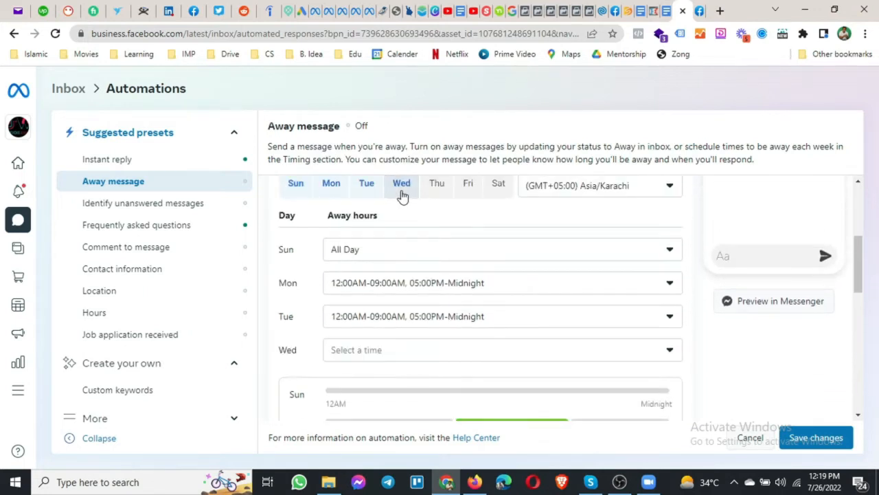
Set Wednesday's first away range to 12:00 AM–9:00 AM, correcting the start time.
left_click(414, 354)
left_click(416, 268)
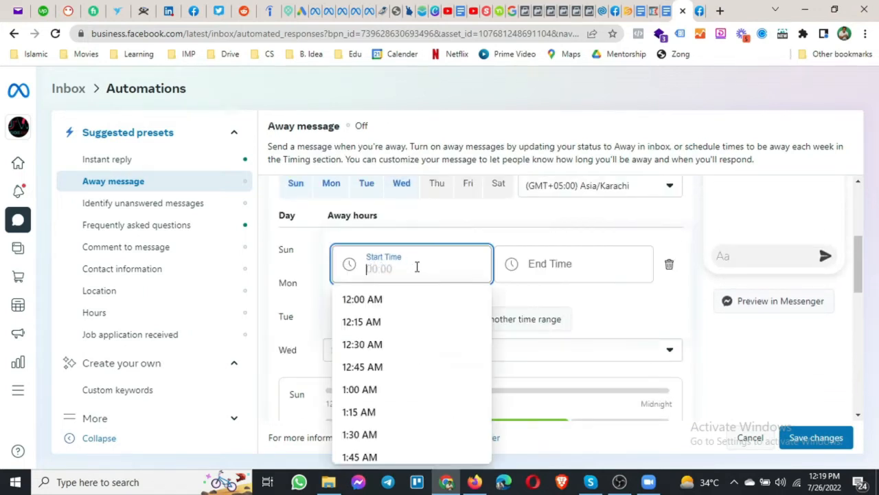
scroll(416, 334, "down", 7)
scroll(406, 363, "down", 4)
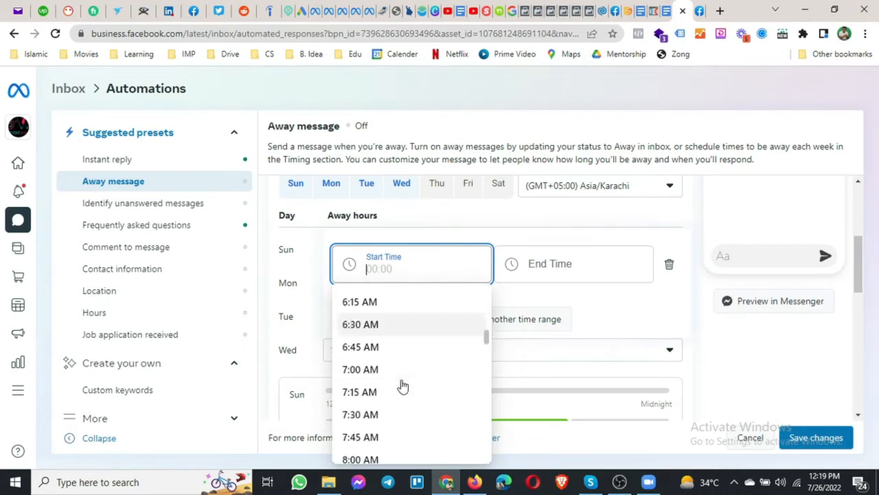
left_click(388, 385)
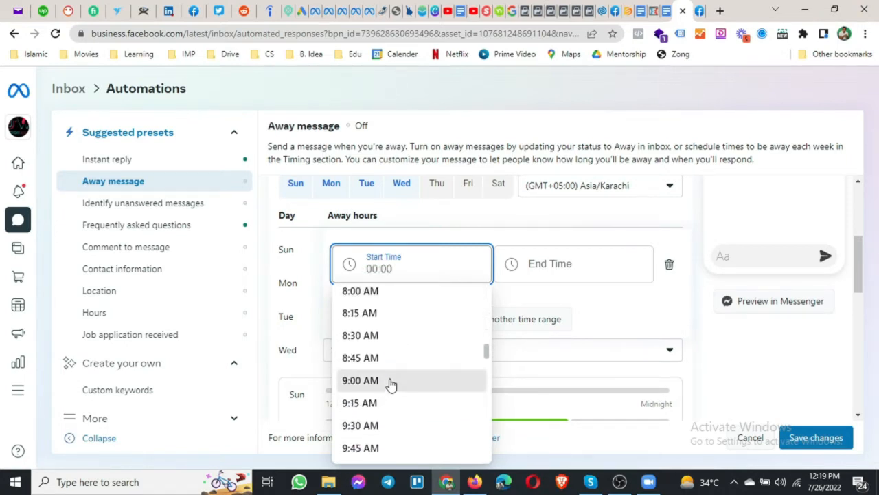
left_click(548, 270)
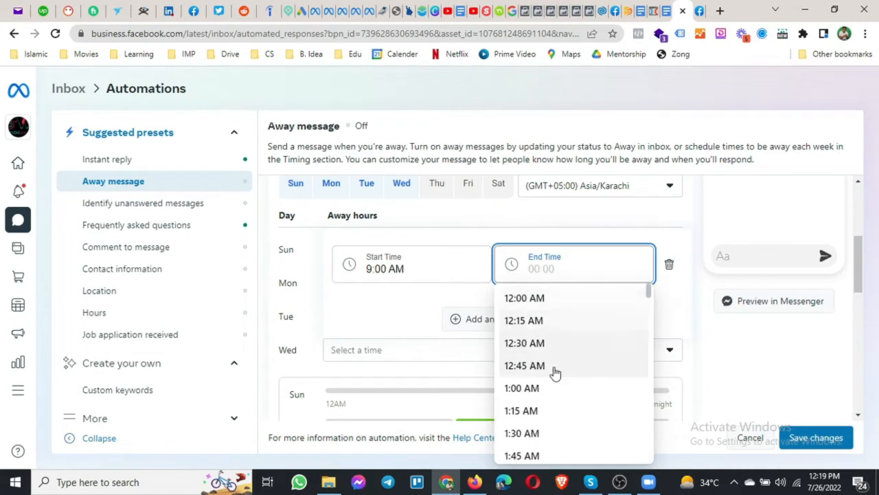
scroll(556, 364, "down", 5)
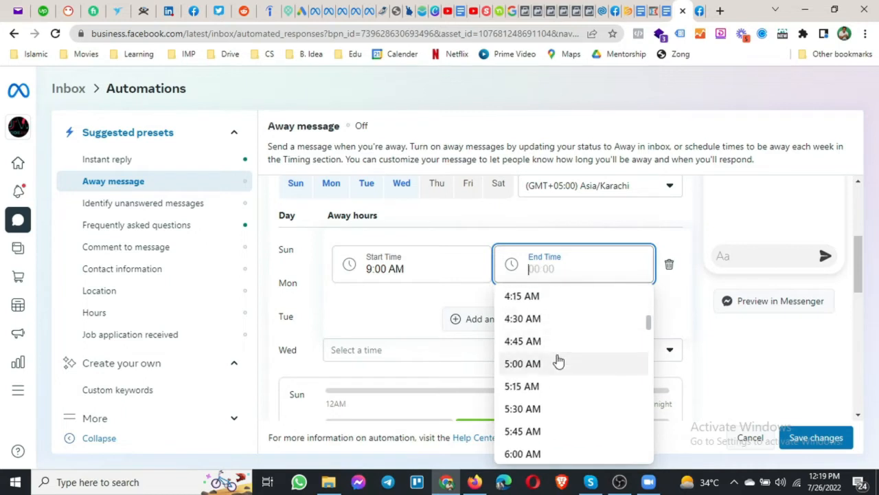
left_click(459, 269)
left_click(416, 299)
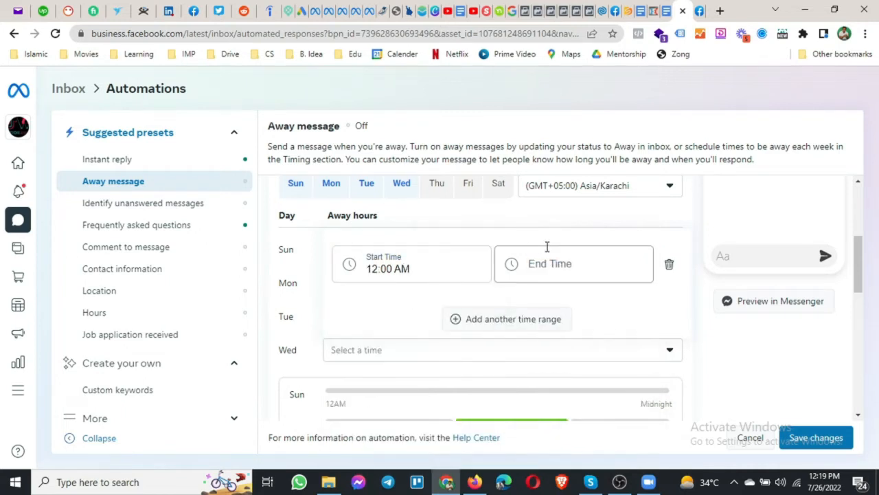
left_click(553, 269)
scroll(555, 332, "down", 7)
scroll(555, 333, "down", 3)
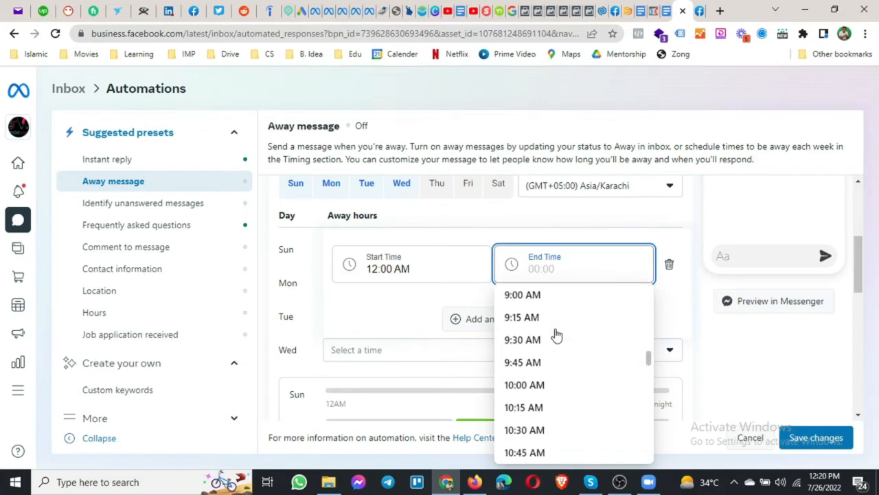
left_click(539, 302)
Add a second Wednesday time range, then dismiss a notification and close Skype.
left_click(493, 321)
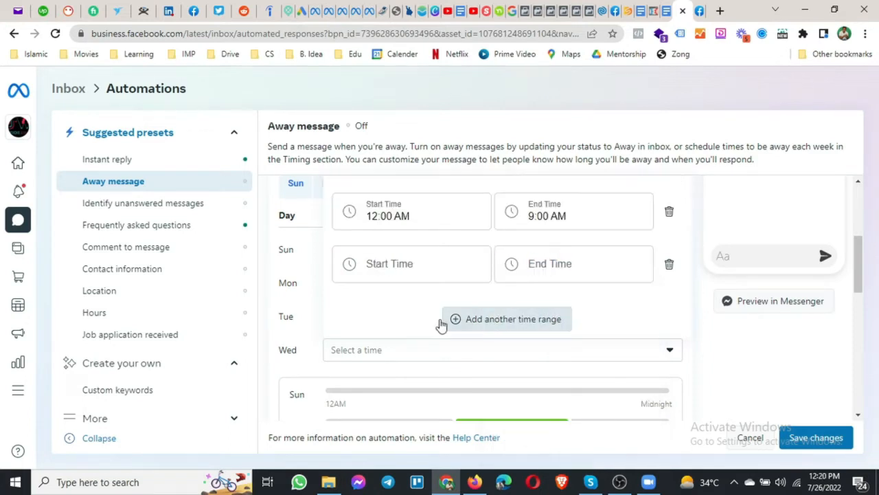
left_click(397, 286)
scroll(412, 336, "down", 6)
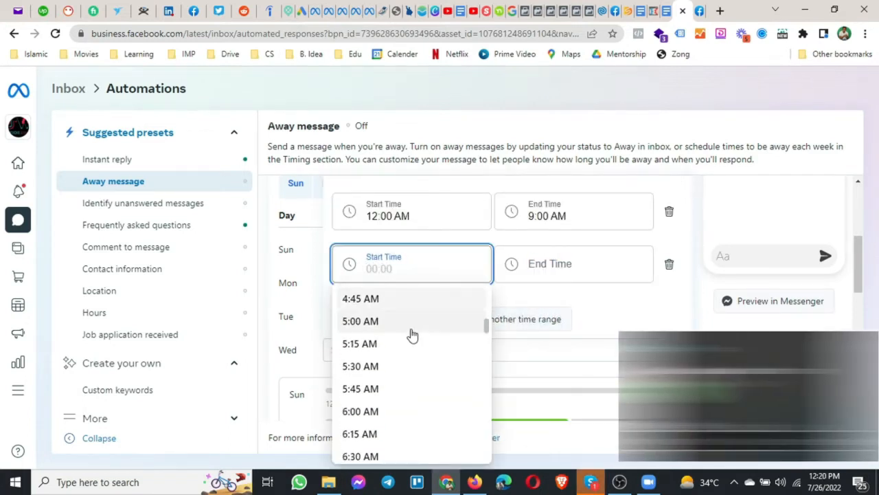
left_click(664, 414)
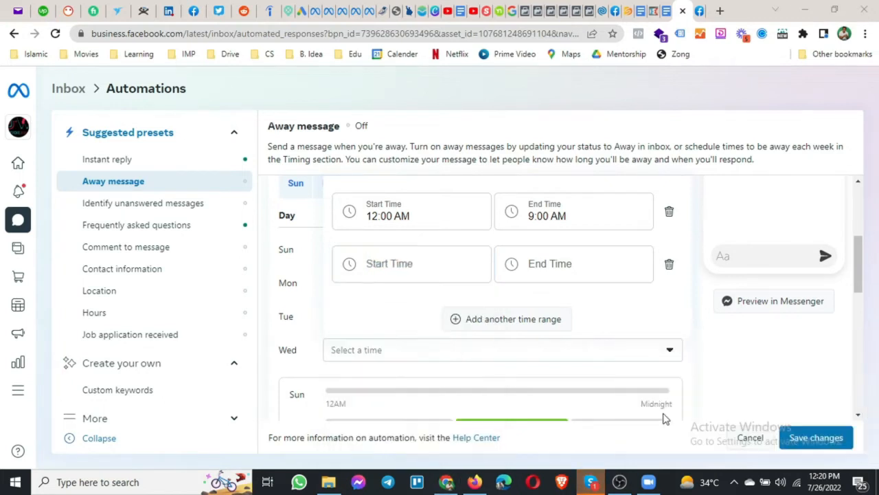
right_click(591, 481)
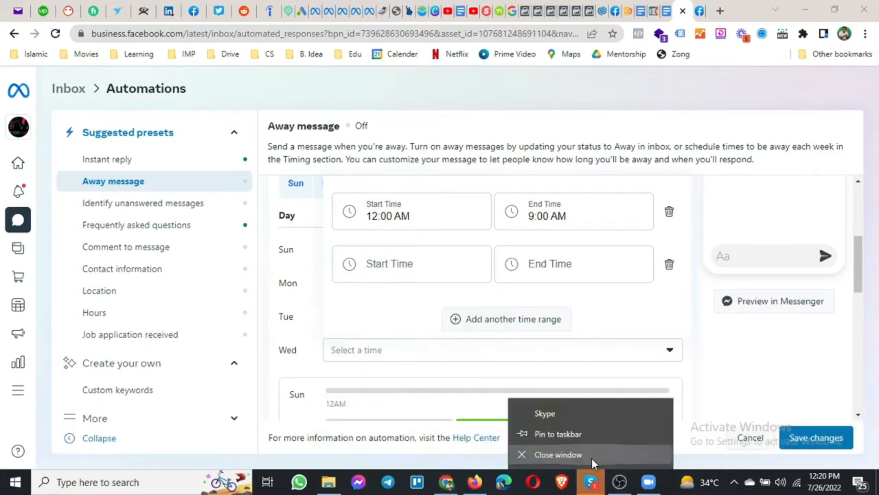
left_click(595, 462)
Set Wednesday's second range to 5:00 PM–midnight and close the editor.
left_click(417, 265)
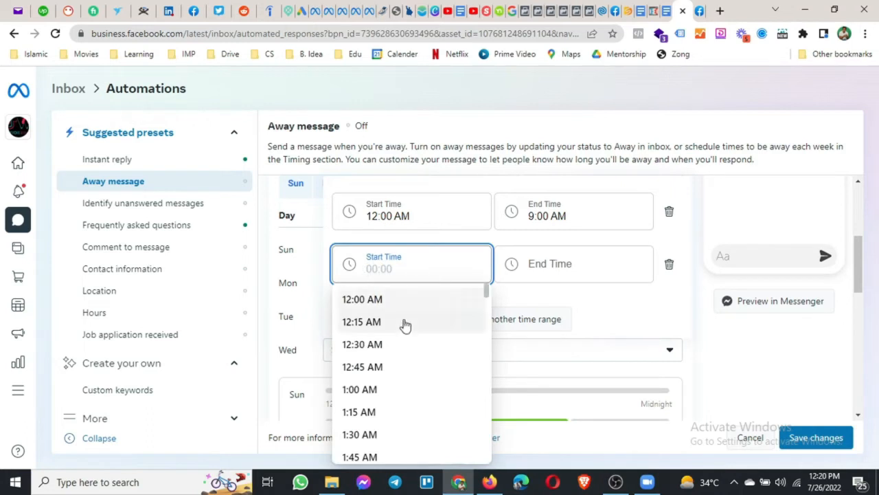
scroll(404, 325, "down", 11)
scroll(404, 331, "down", 9)
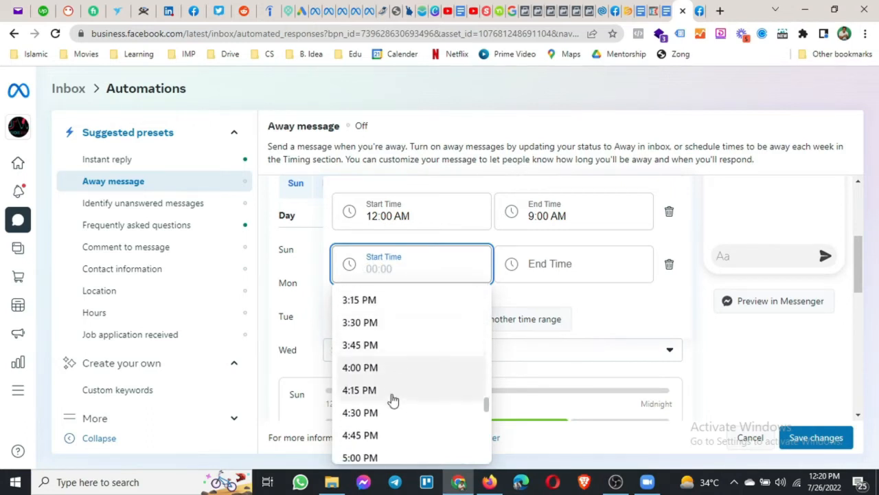
left_click(382, 458)
left_click(553, 274)
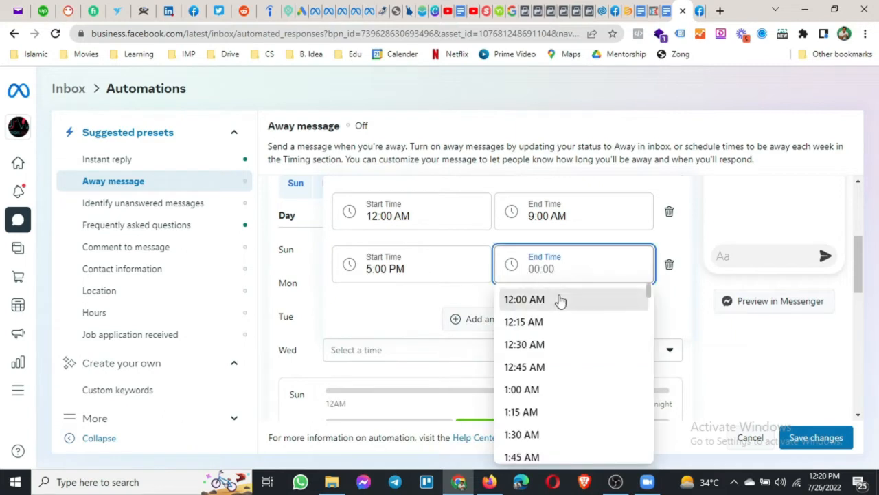
left_click(559, 300)
left_click(701, 330)
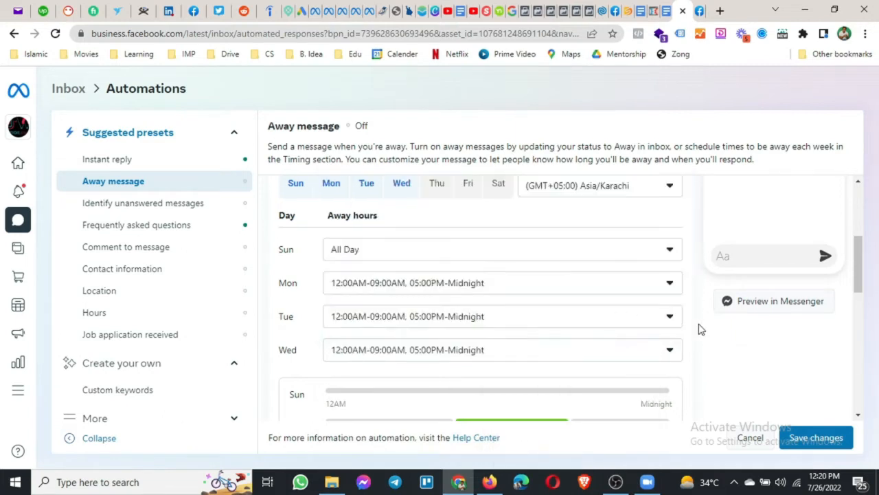
Add Thursday to the away schedule with a first range of 12:00 AM–9:00 AM.
left_click(435, 186)
scroll(426, 286, "down", 1)
left_click(416, 296)
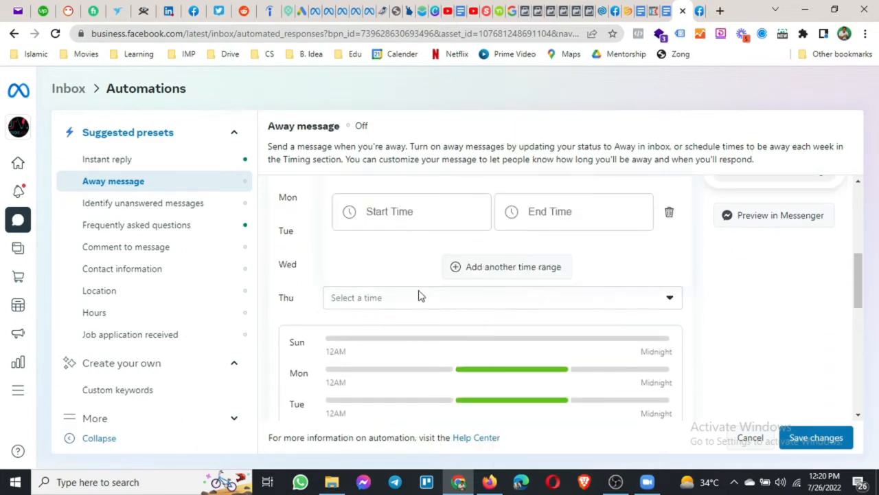
left_click(417, 211)
left_click(408, 253)
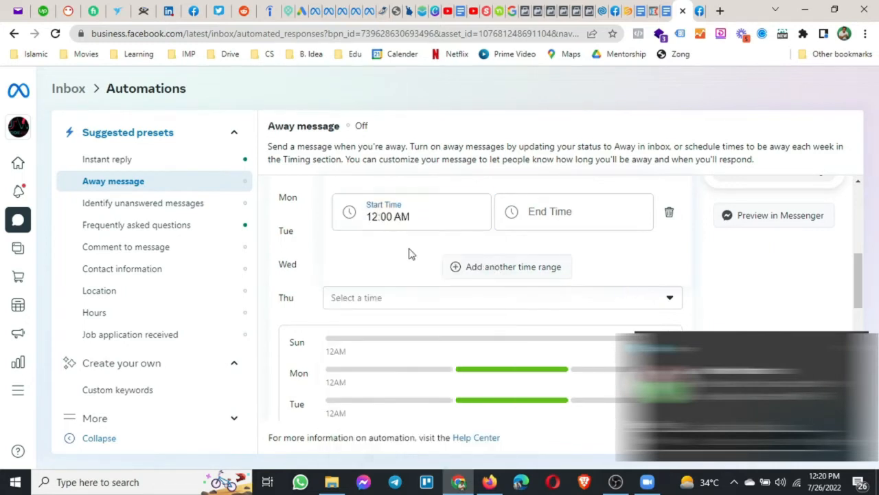
left_click(553, 224)
scroll(536, 372, "down", 10)
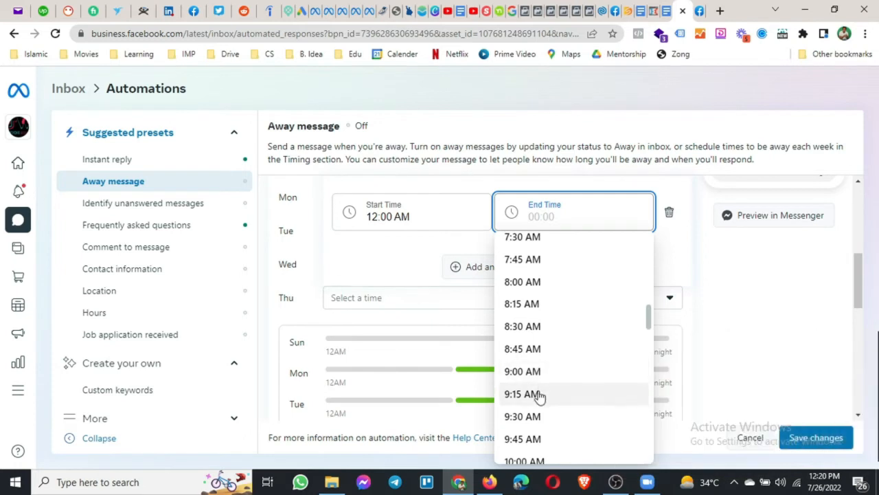
left_click(530, 374)
Add Thursday's second range, 5:00 PM to midnight, and close the editor.
left_click(469, 272)
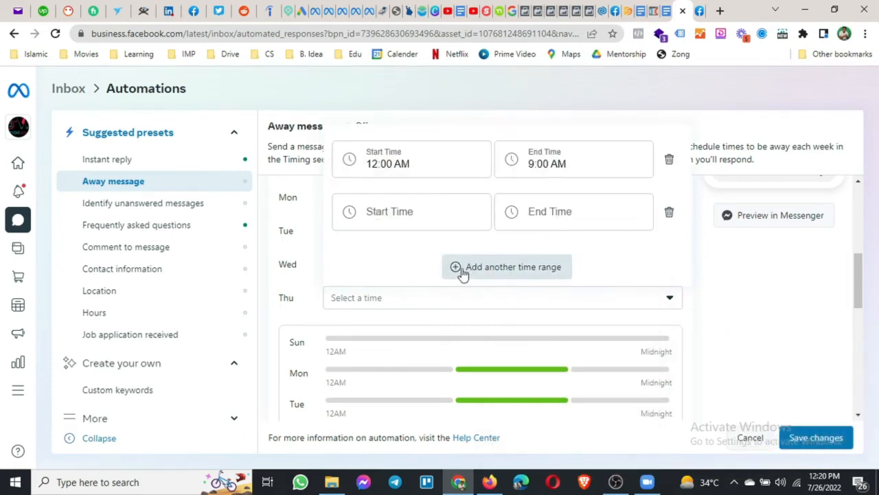
left_click(382, 214)
scroll(387, 327, "down", 5)
scroll(387, 327, "down", 11)
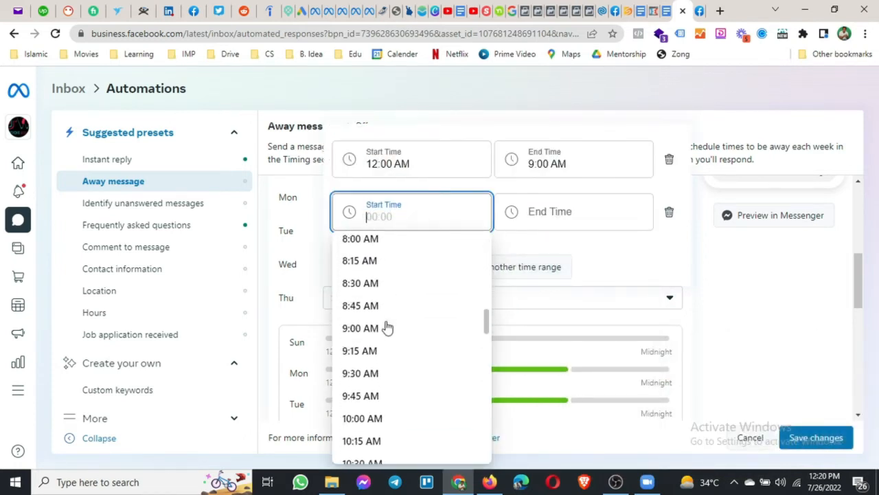
scroll(390, 337, "down", 3)
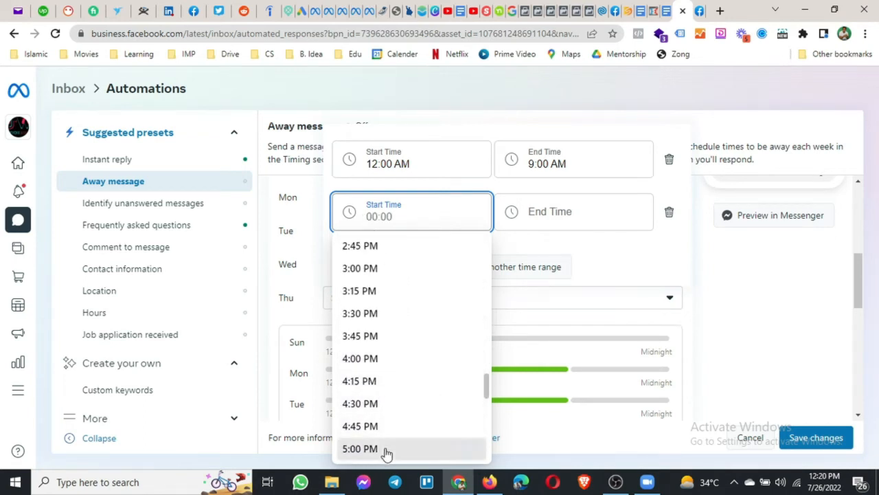
left_click(387, 450)
left_click(566, 214)
left_click(562, 249)
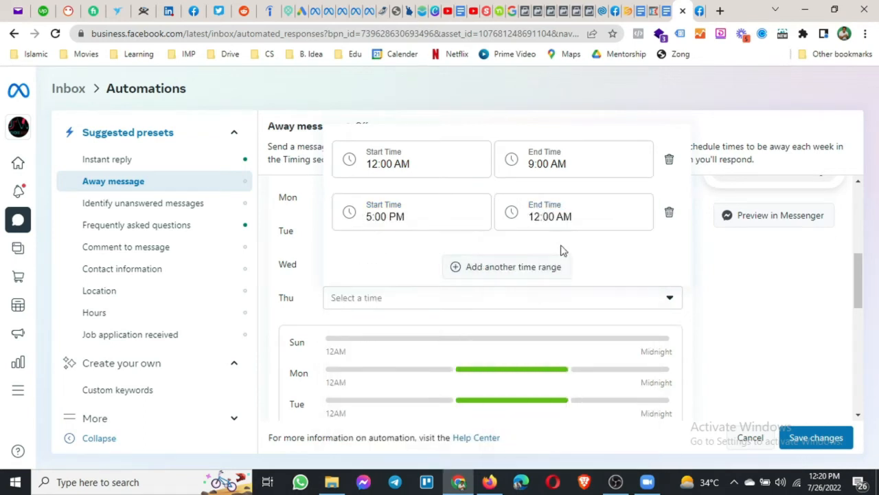
left_click(739, 302)
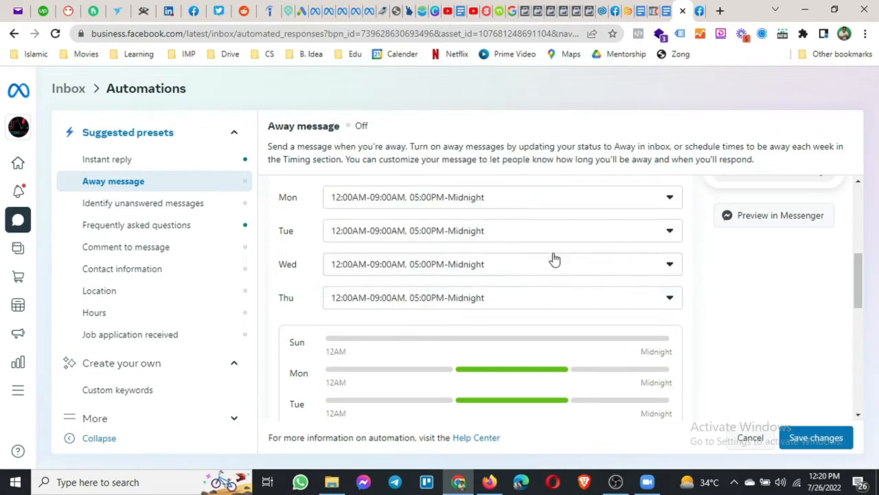
scroll(553, 257, "up", 1)
Add Friday with a first away range from 12:00 AM to 12:30 PM.
left_click(467, 184)
scroll(476, 267, "down", 2)
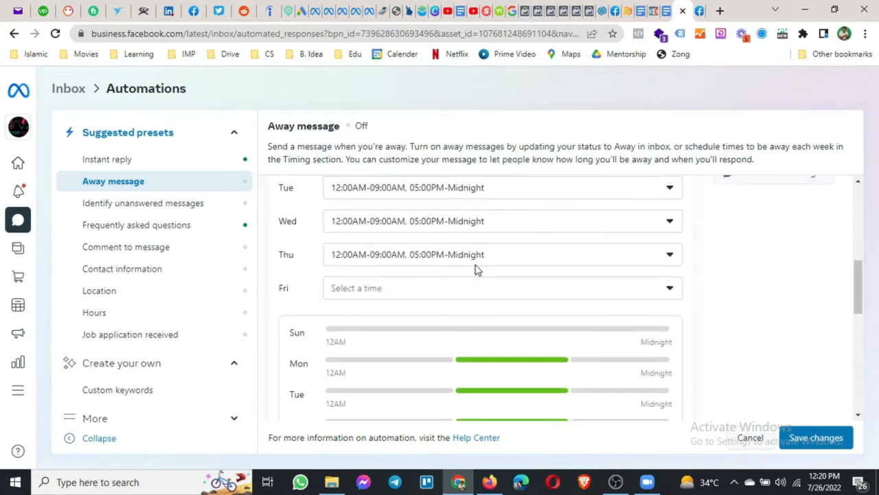
left_click(387, 290)
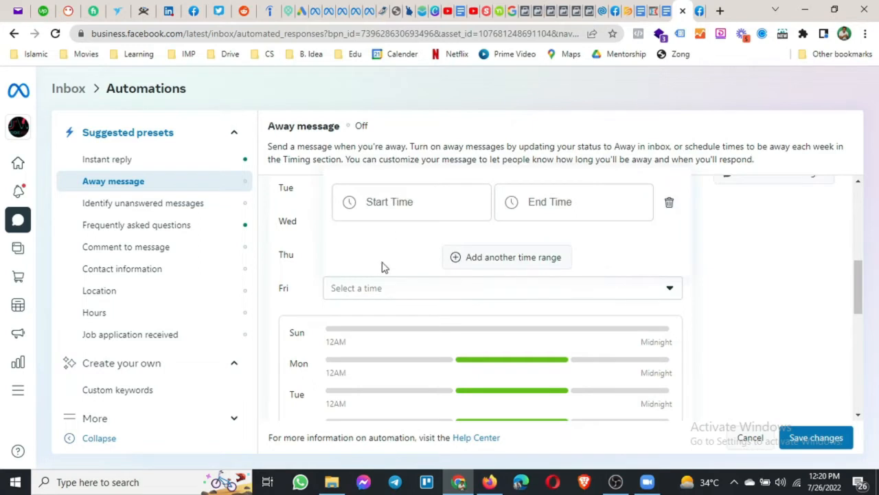
left_click(393, 209)
left_click(396, 239)
left_click(526, 202)
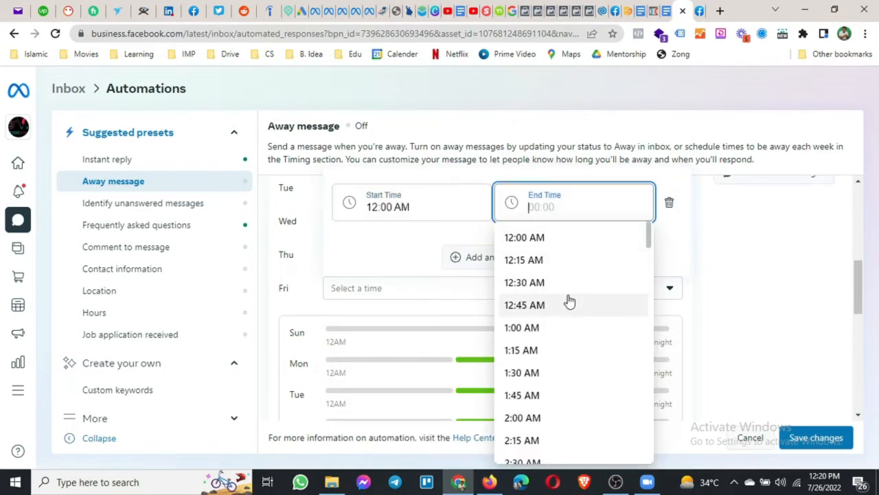
scroll(570, 302, "down", 3)
scroll(570, 302, "down", 4)
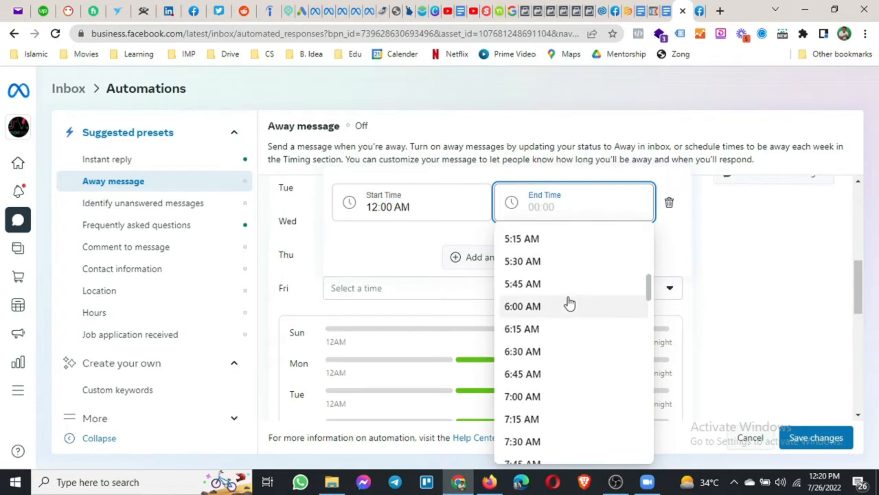
scroll(569, 302, "down", 8)
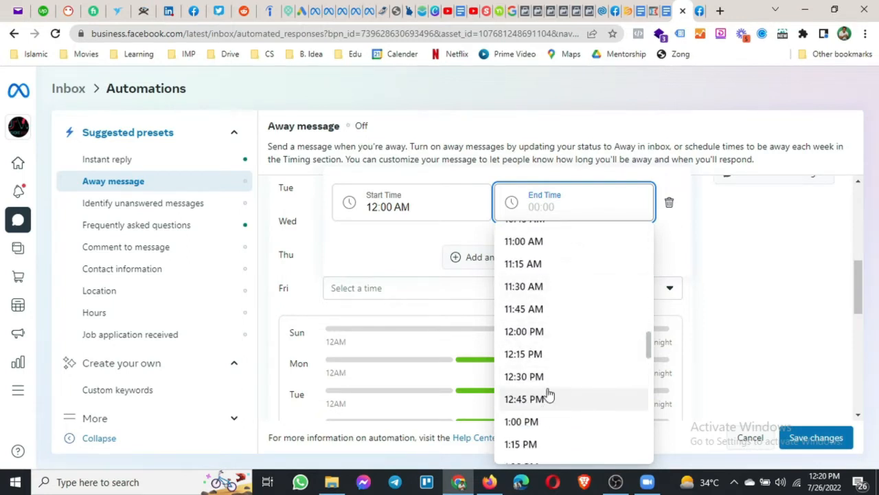
left_click(554, 379)
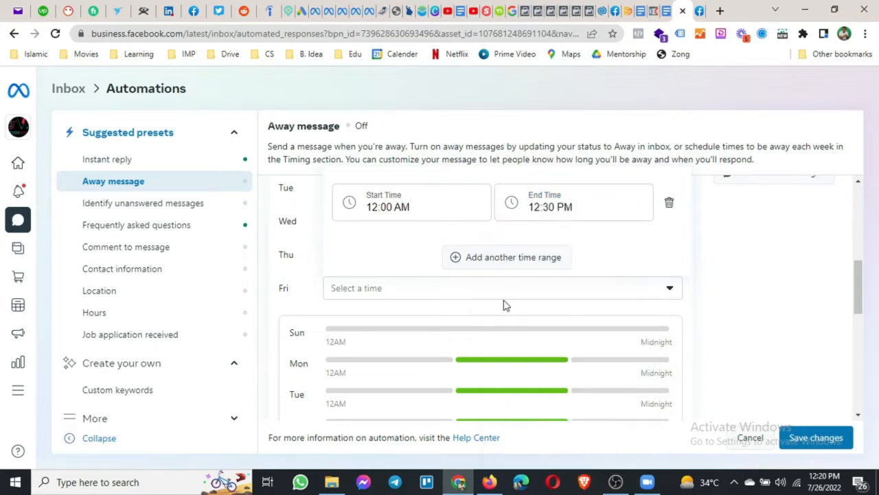
Add a second Friday range from 12:30 PM to 2:00 PM.
left_click(484, 261)
left_click(441, 206)
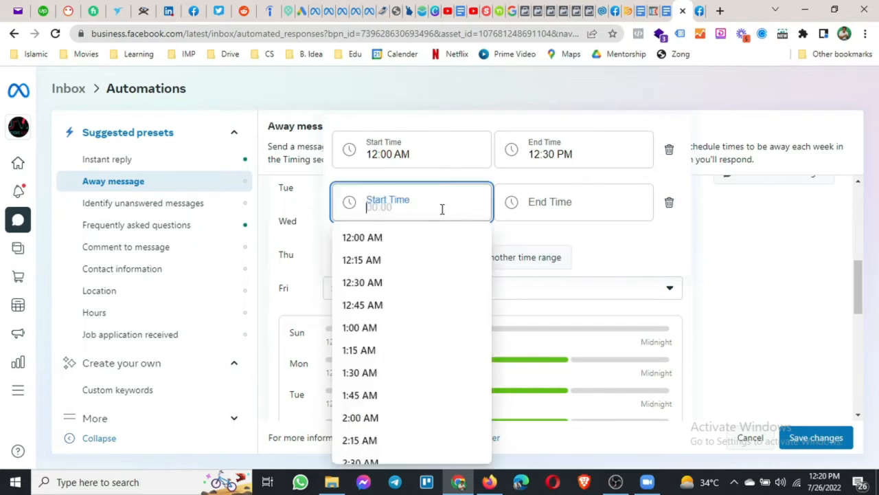
scroll(422, 318, "down", 4)
scroll(422, 318, "down", 14)
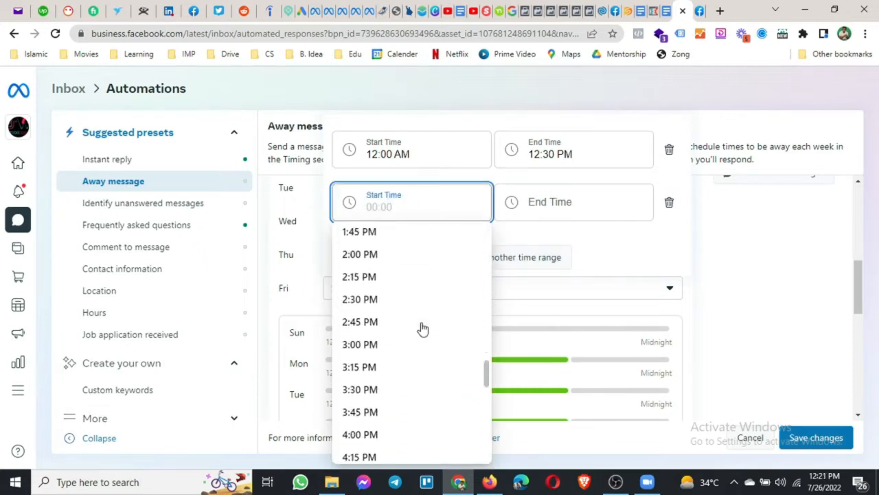
left_click(403, 259)
left_click(537, 201)
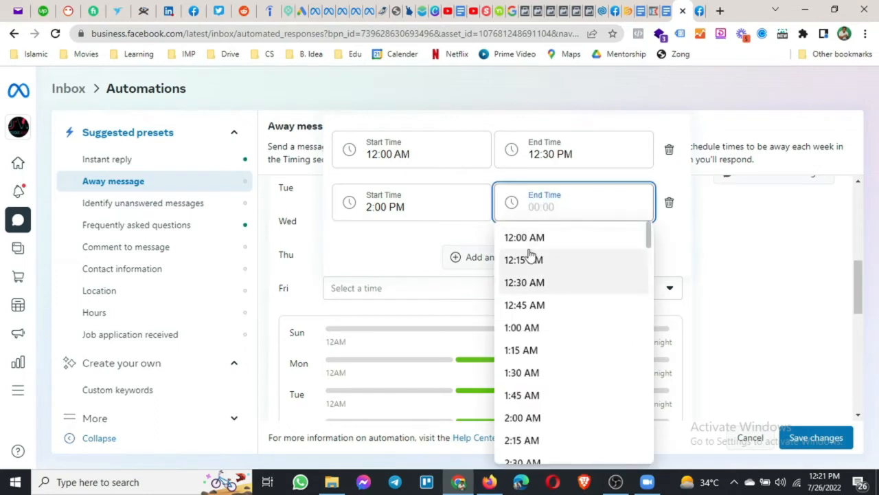
left_click(418, 204)
scroll(401, 273, "down", 9)
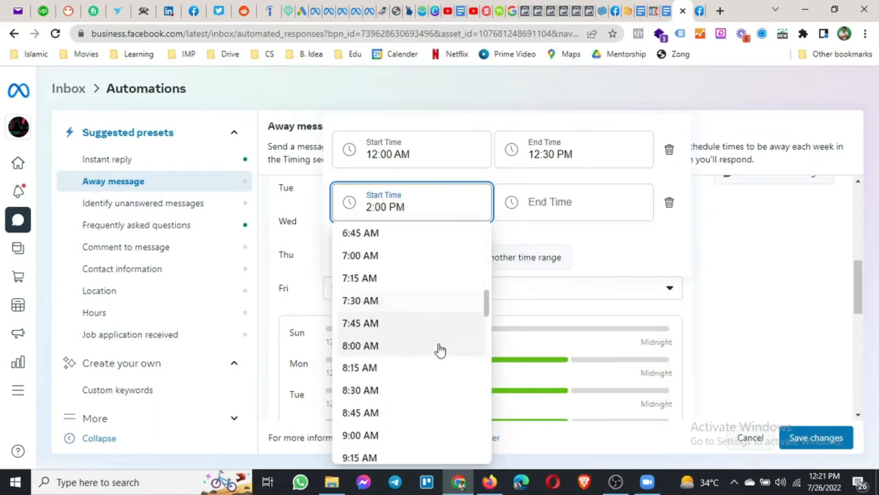
scroll(439, 350, "down", 3)
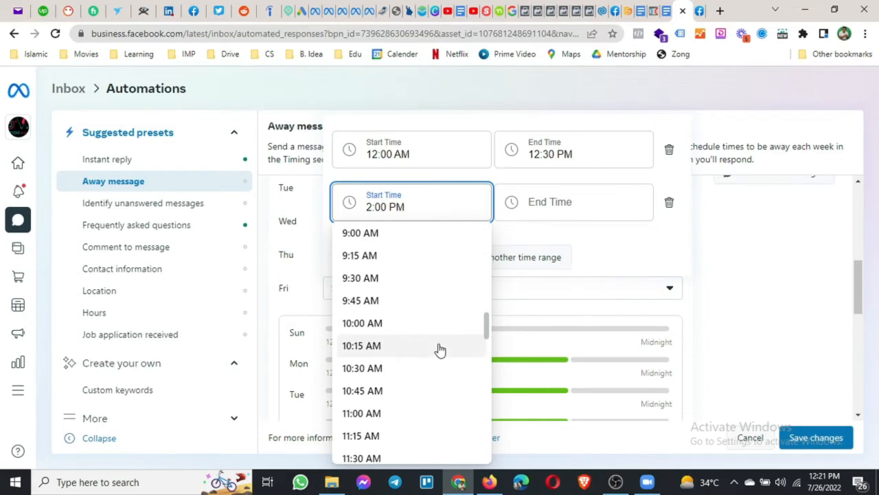
scroll(439, 350, "down", 4)
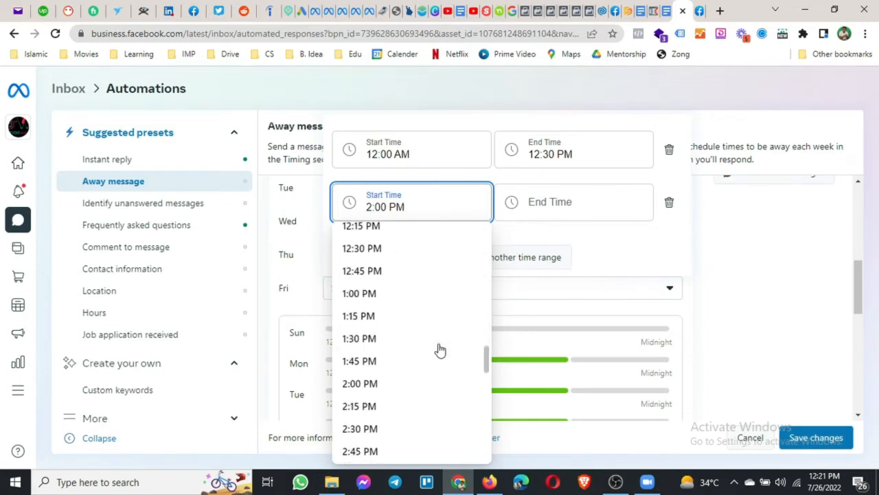
left_click(405, 263)
left_click(529, 201)
scroll(534, 340, "down", 12)
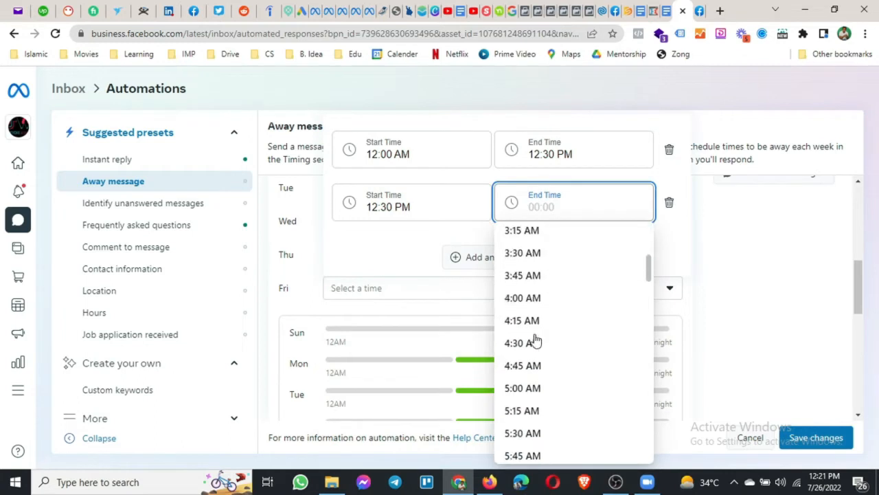
scroll(536, 349, "down", 4)
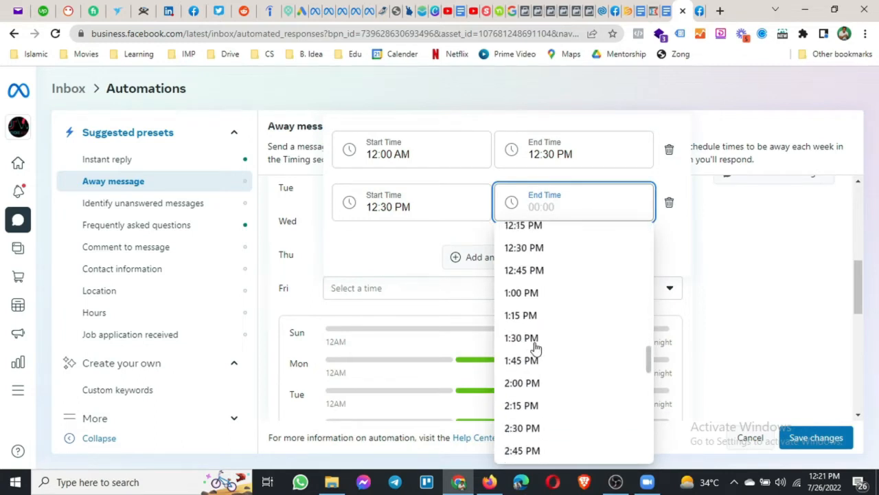
left_click(534, 384)
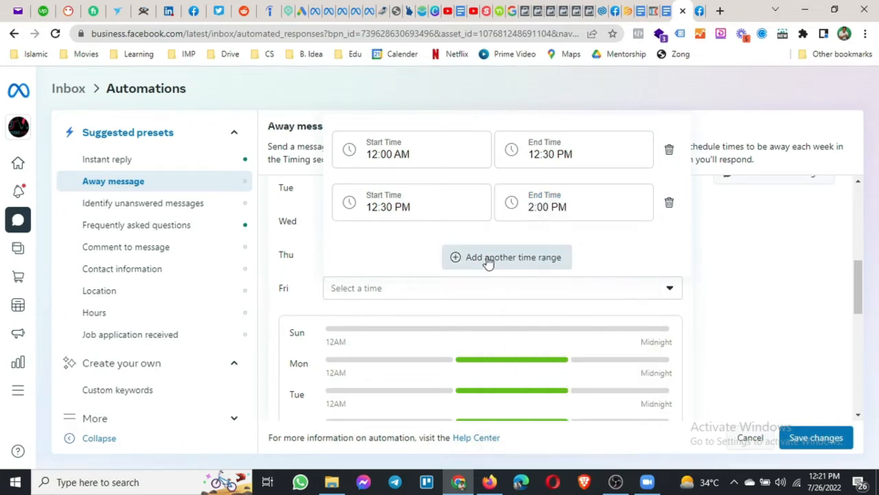
Add a third Friday range, 5:00 PM to midnight, and close the editor.
left_click(501, 257)
left_click(399, 212)
scroll(410, 301, "down", 7)
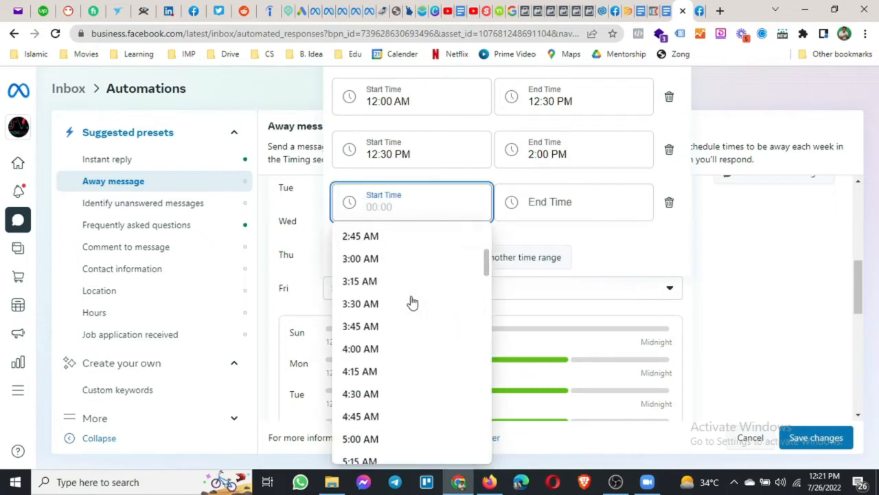
scroll(412, 302, "down", 12)
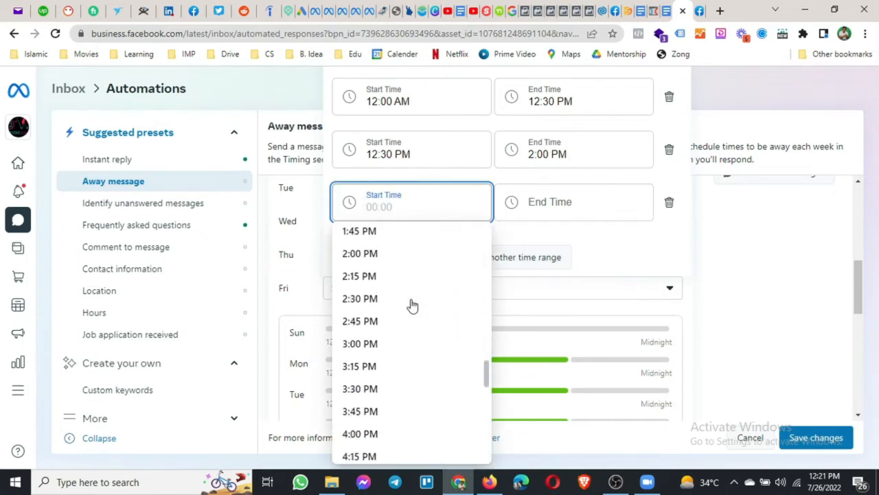
left_click(391, 435)
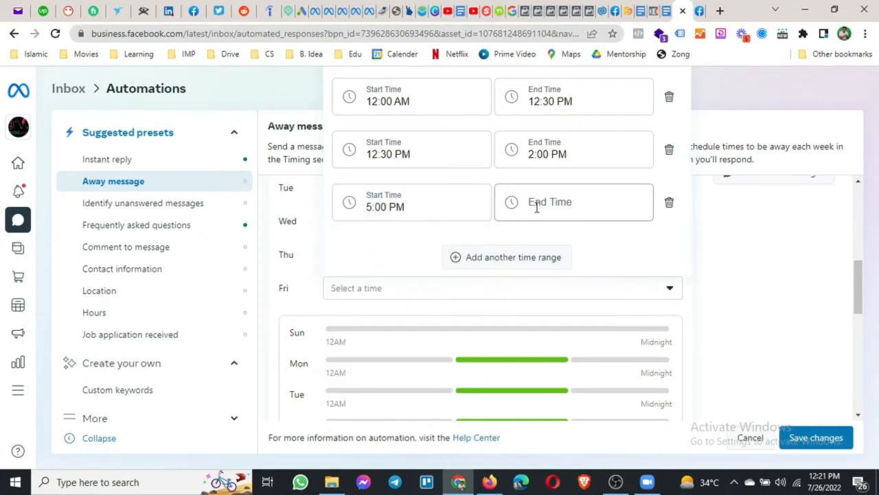
left_click(534, 206)
left_click(548, 238)
left_click(707, 272)
scroll(543, 275, "down", 1)
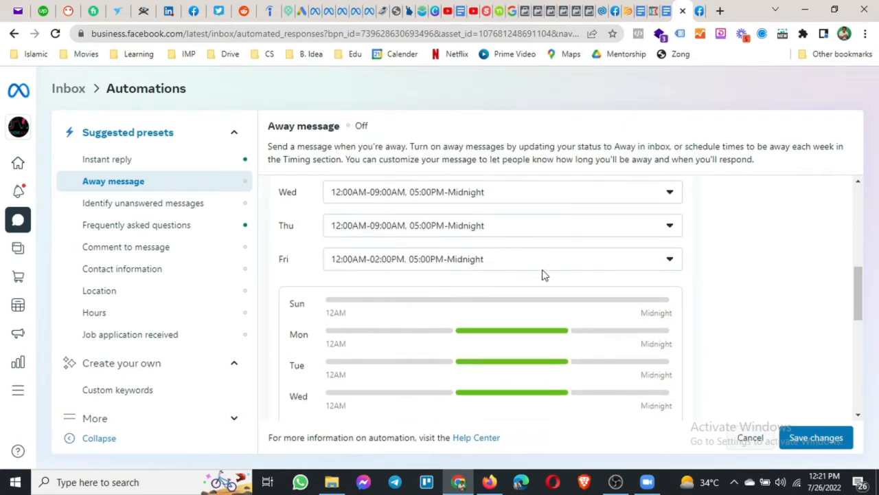
scroll(542, 273, "down", 2)
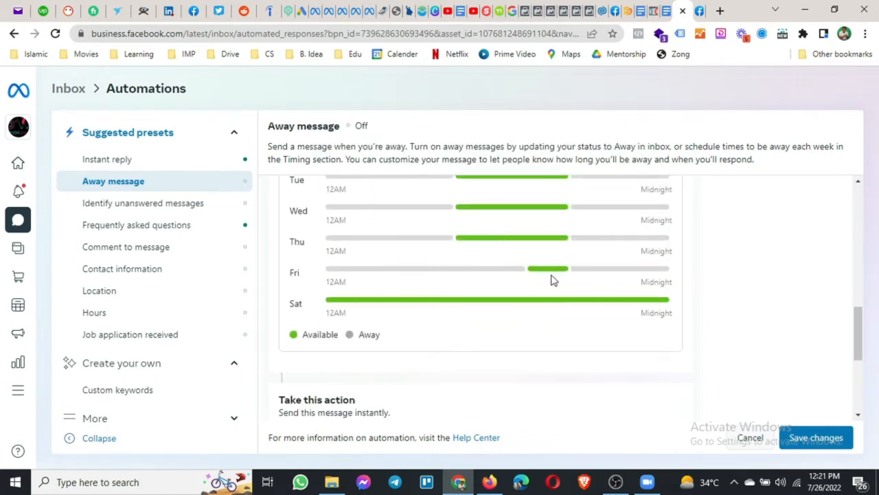
scroll(535, 290, "up", 3)
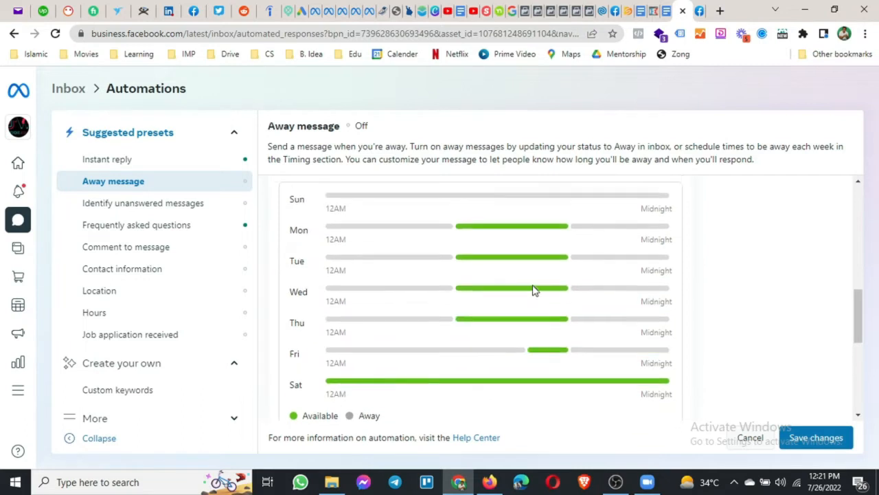
scroll(534, 290, "down", 3)
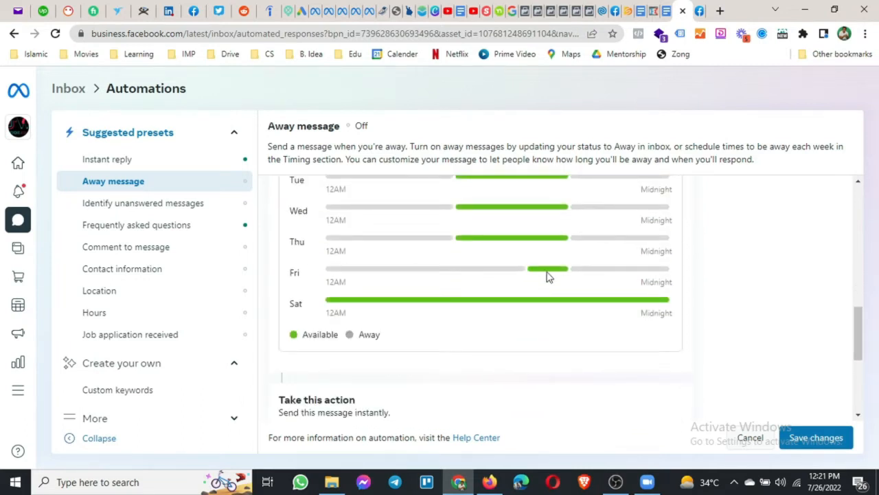
scroll(543, 277, "up", 3)
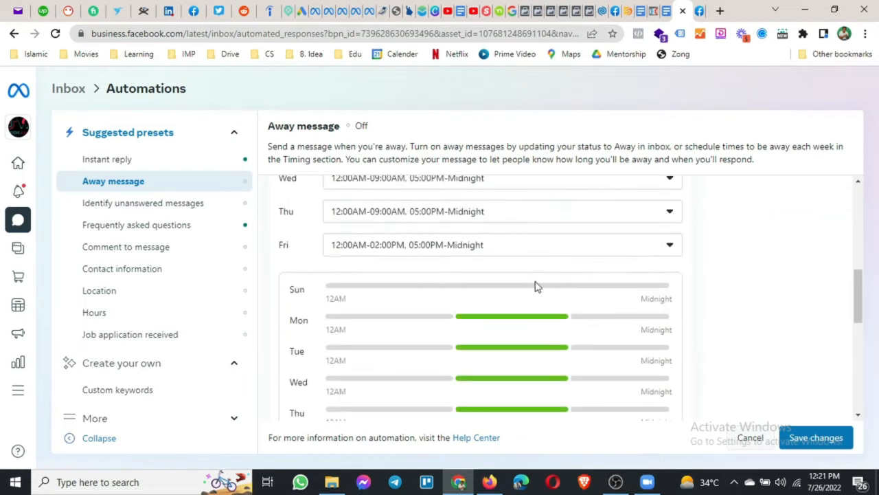
End Friday's first away range at 9:00 AM instead of its previous end time.
left_click(463, 244)
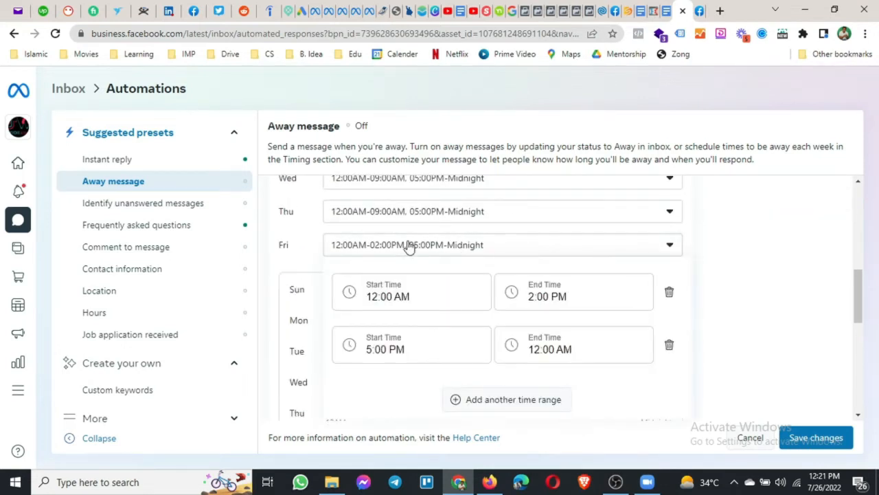
left_click(538, 297)
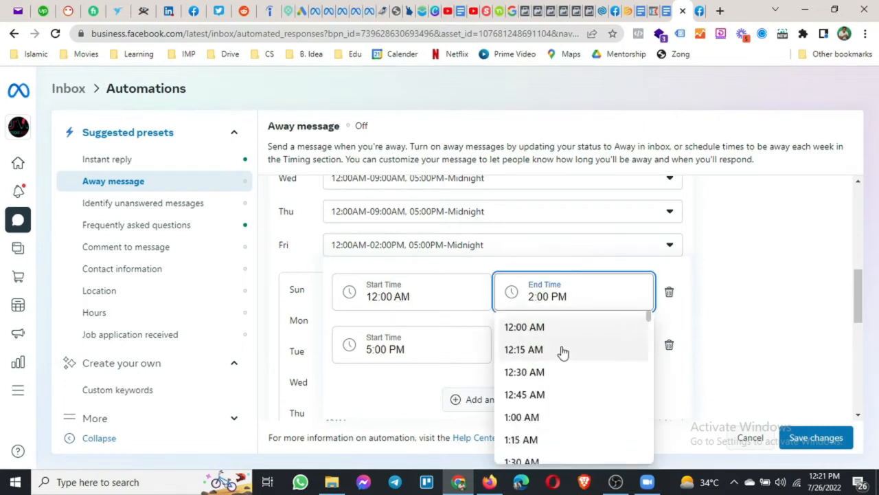
scroll(561, 364, "down", 3)
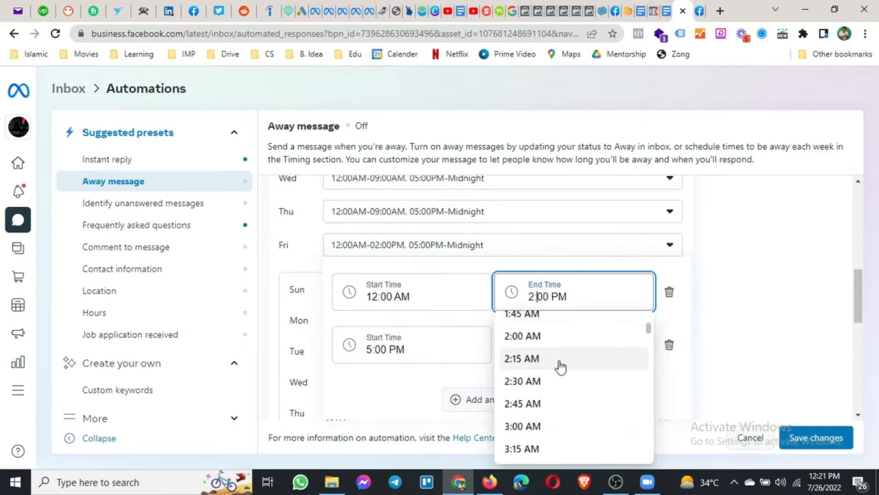
scroll(560, 367, "down", 6)
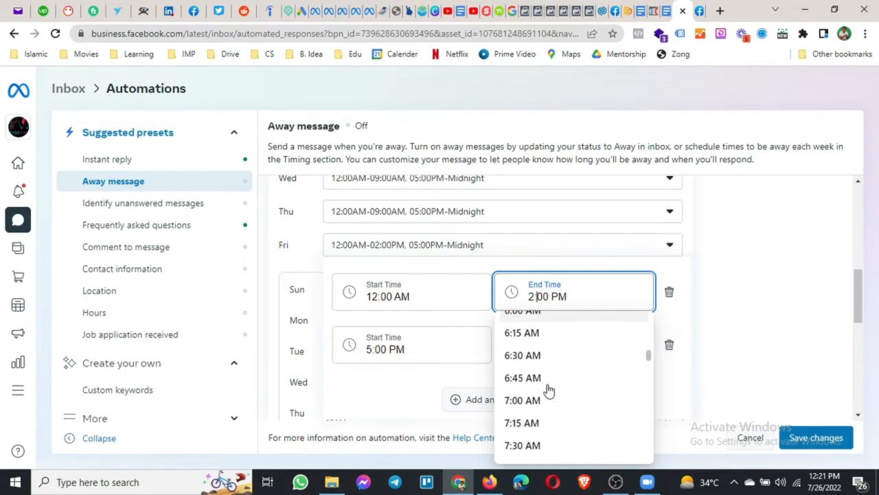
scroll(548, 390, "down", 1)
left_click(539, 408)
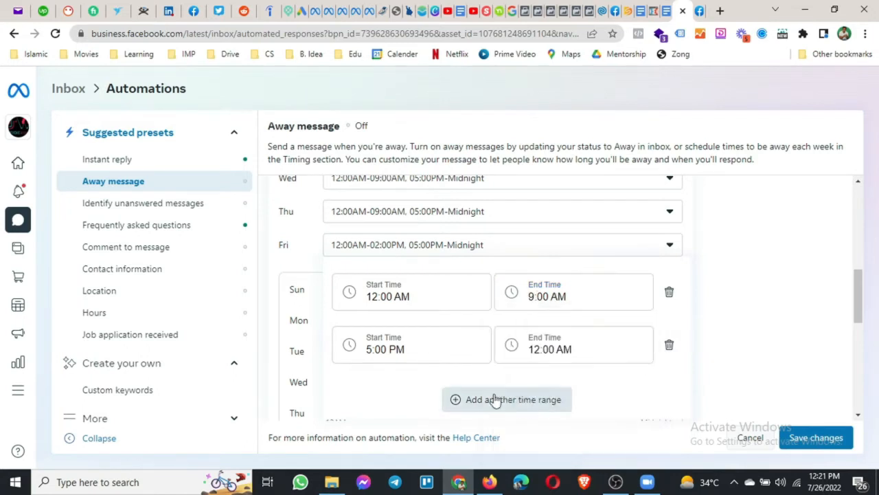
Set Friday's second away range to 12:30 PM–2:00 PM.
left_click(447, 351)
scroll(423, 392, "down", 4)
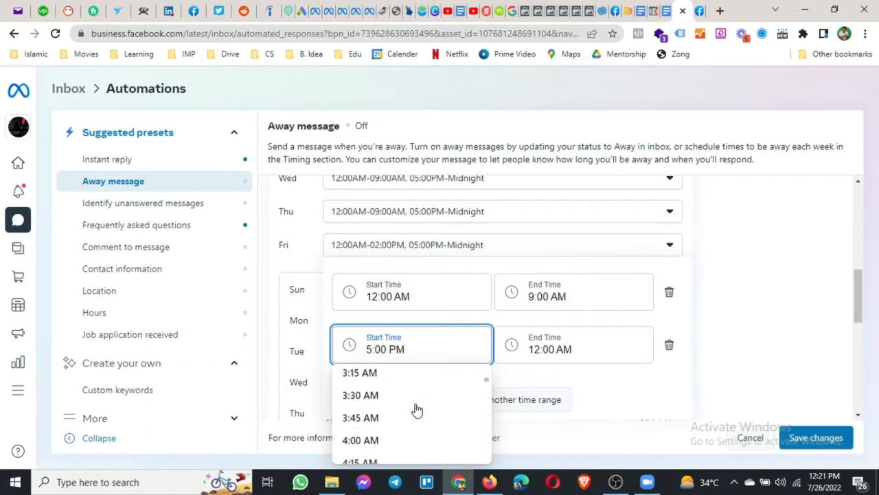
scroll(417, 409, "down", 1)
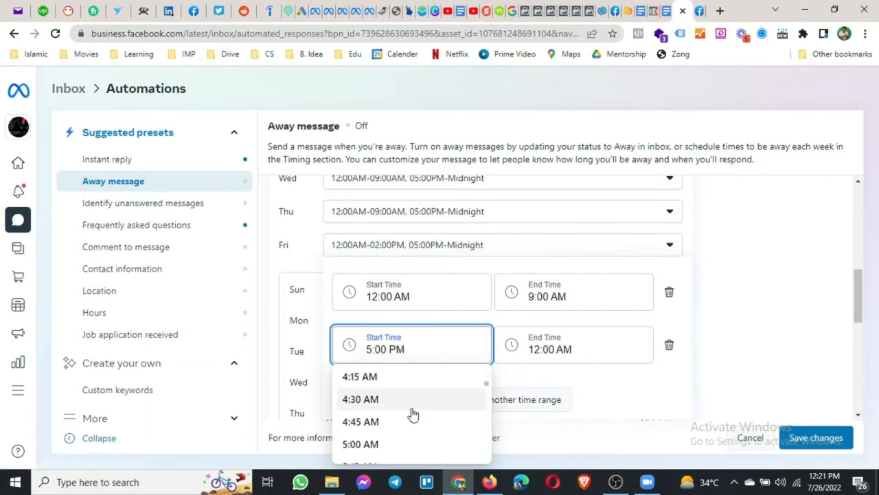
scroll(413, 414, "down", 1)
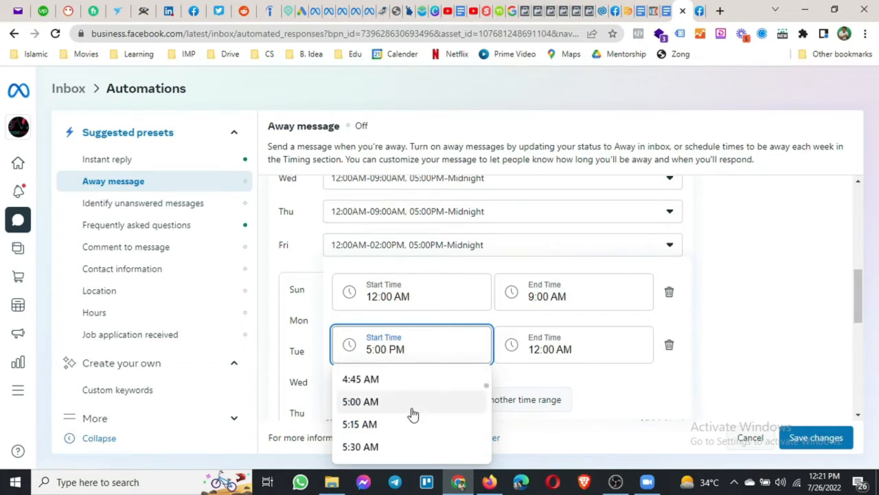
scroll(413, 414, "down", 1)
scroll(413, 414, "down", 2)
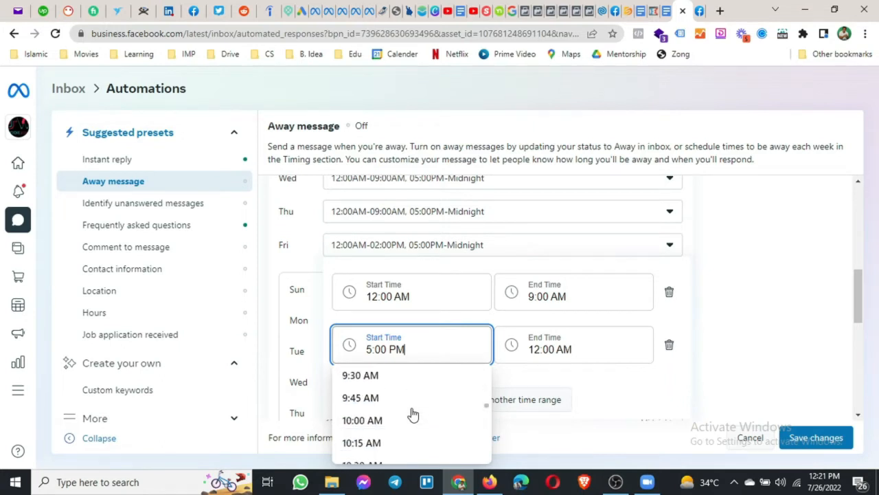
scroll(390, 440, "down", 1)
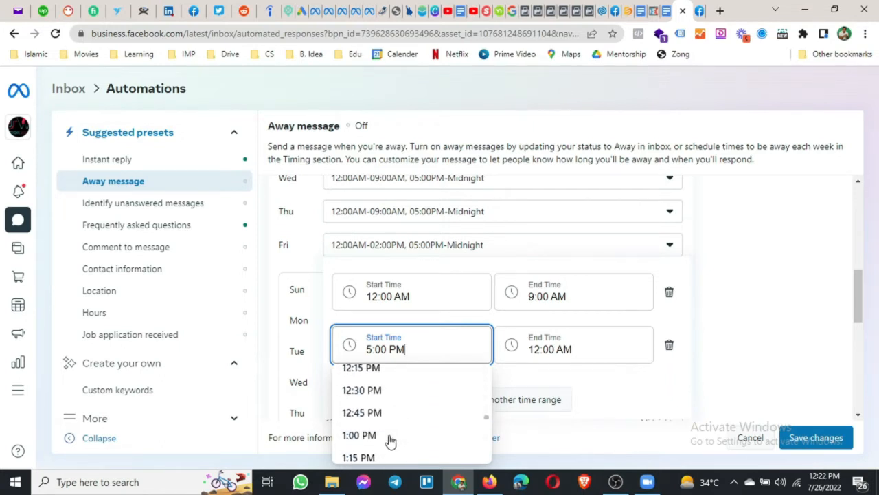
left_click(390, 390)
left_click(547, 349)
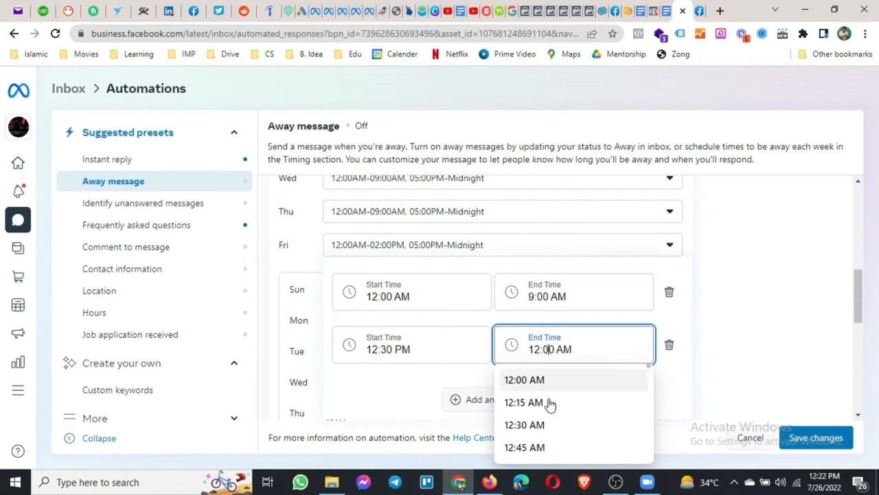
scroll(549, 409, "down", 15)
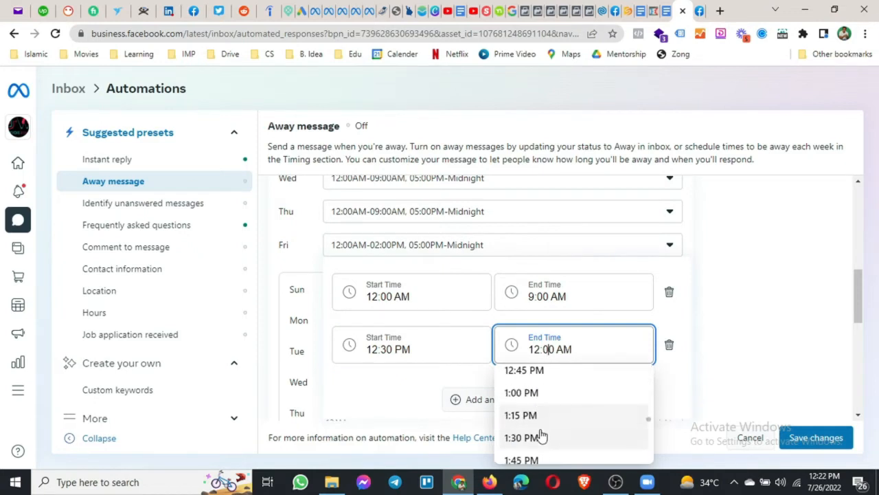
scroll(541, 434, "down", 3)
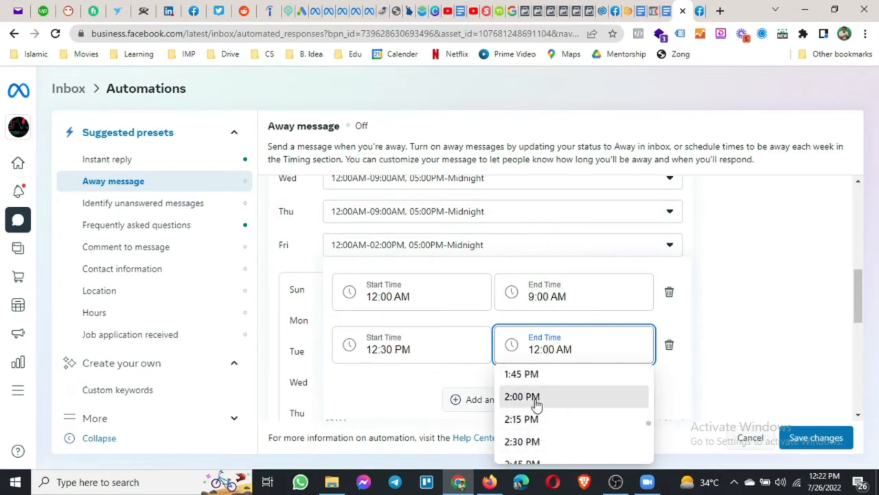
left_click(536, 404)
Add a third Friday away range from 5:00 PM to midnight and close the editor.
left_click(529, 406)
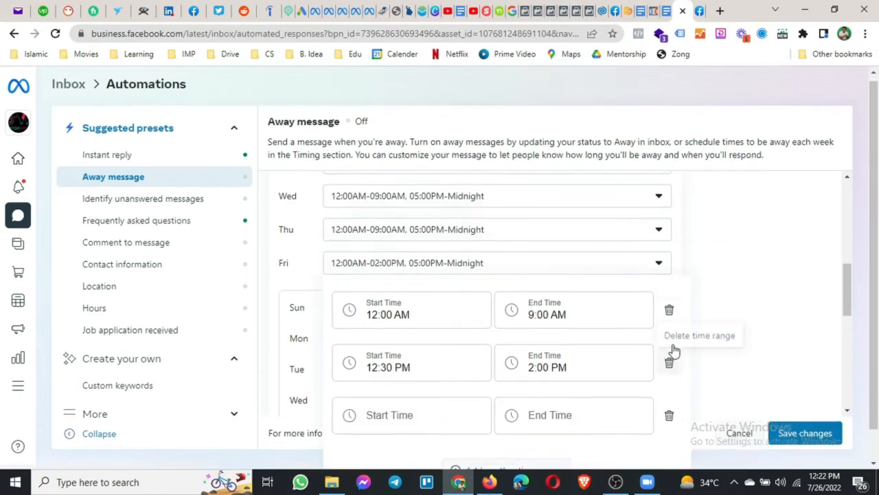
scroll(673, 351, "down", 1)
left_click(406, 381)
scroll(410, 296, "down", 15)
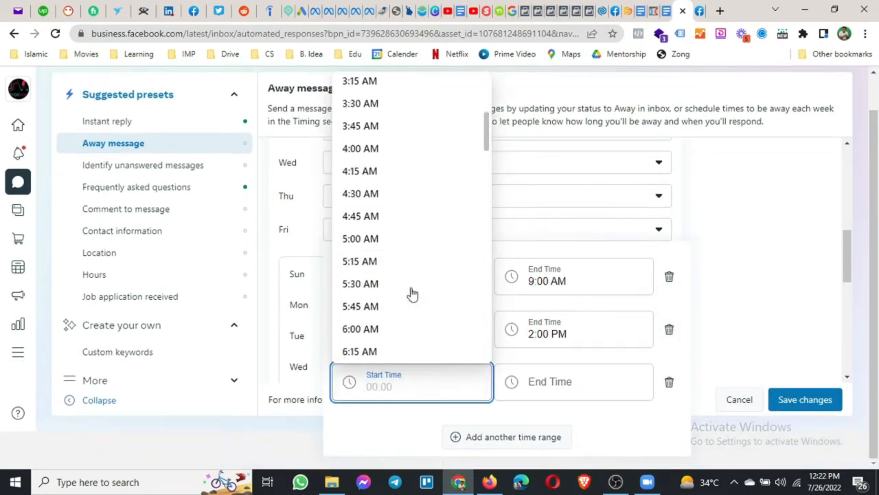
scroll(406, 306, "down", 3)
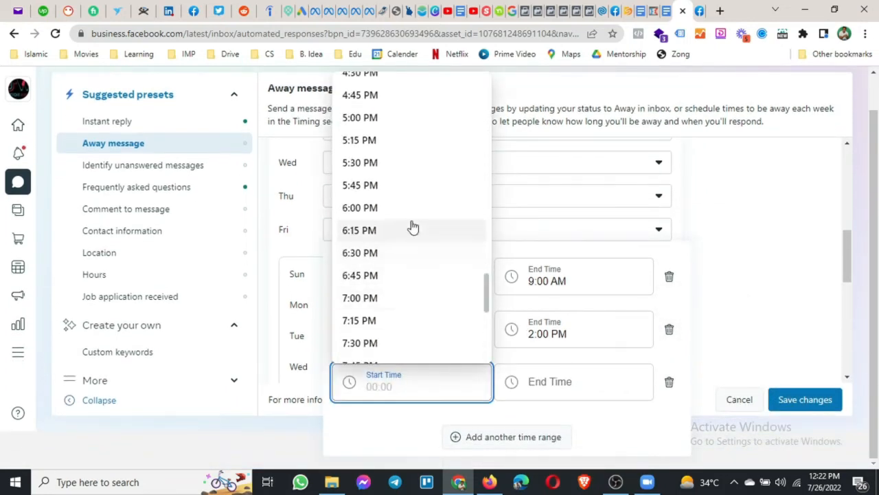
left_click(403, 120)
left_click(557, 386)
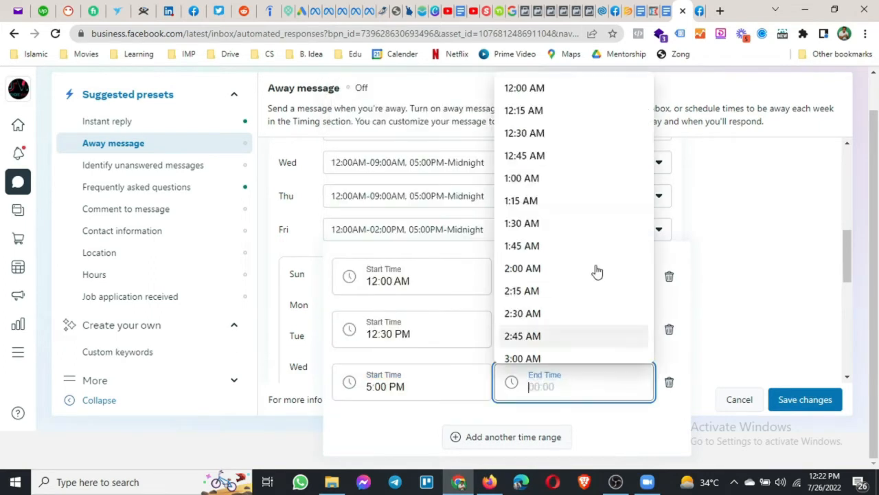
left_click(577, 93)
left_click(754, 307)
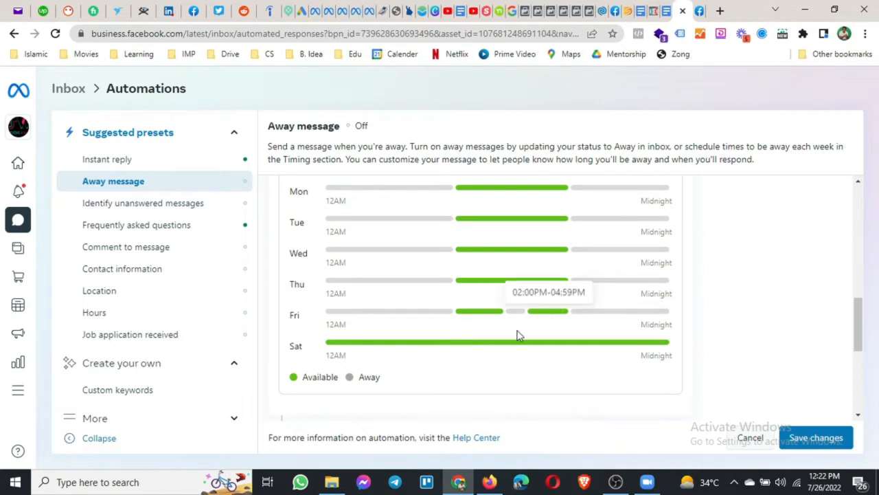
Set Saturday's first away range to 12:00 AM–9:00 AM.
scroll(519, 335, "up", 6)
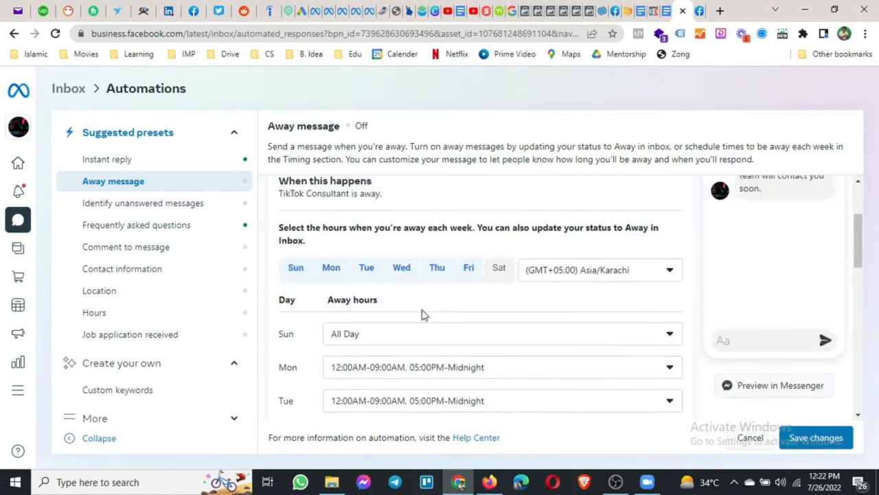
scroll(460, 329, "down", 3)
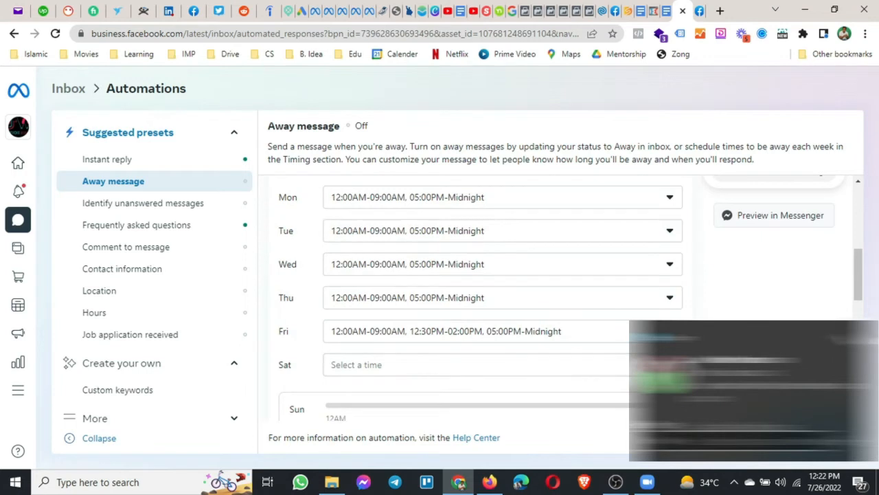
left_click(426, 368)
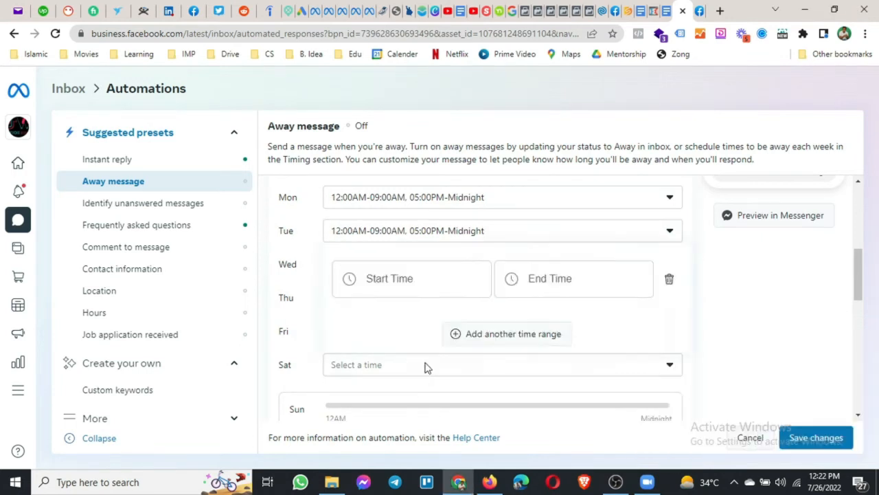
left_click(421, 292)
left_click(412, 316)
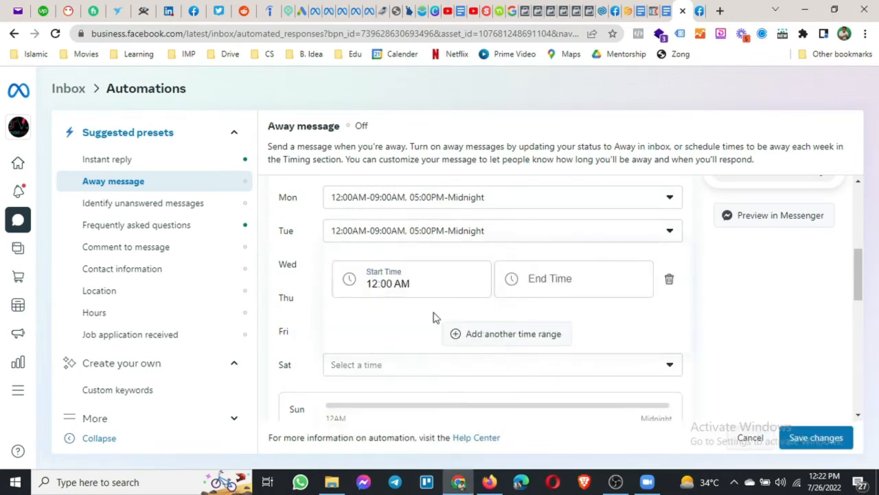
left_click(559, 283)
scroll(569, 368, "down", 10)
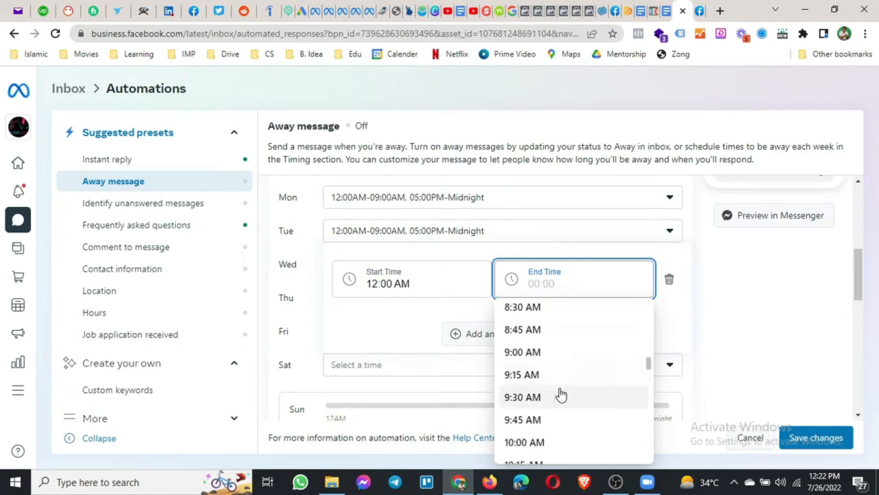
left_click(545, 354)
Add a second Saturday away range from 2:00 PM to midnight.
left_click(490, 336)
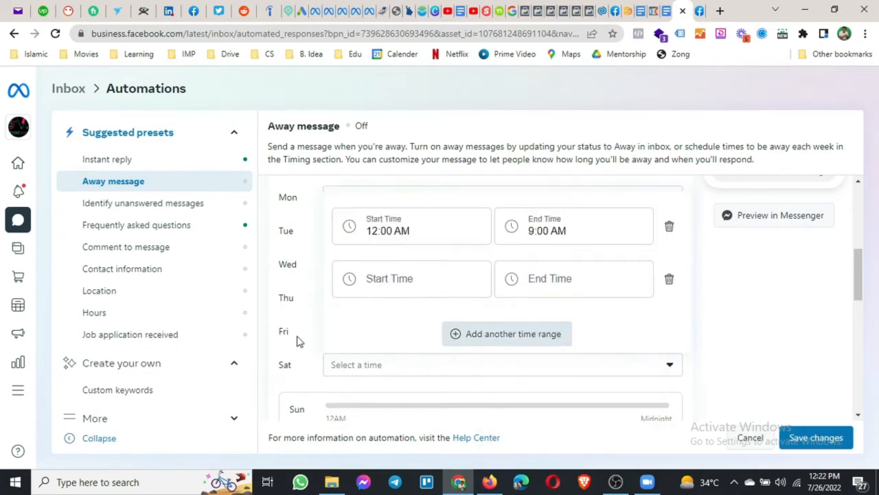
left_click(442, 287)
scroll(418, 368, "down", 4)
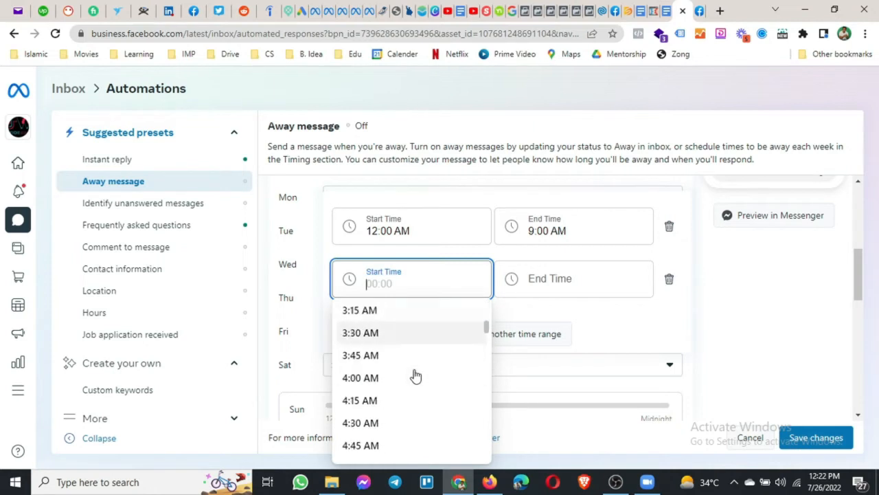
scroll(415, 375, "down", 10)
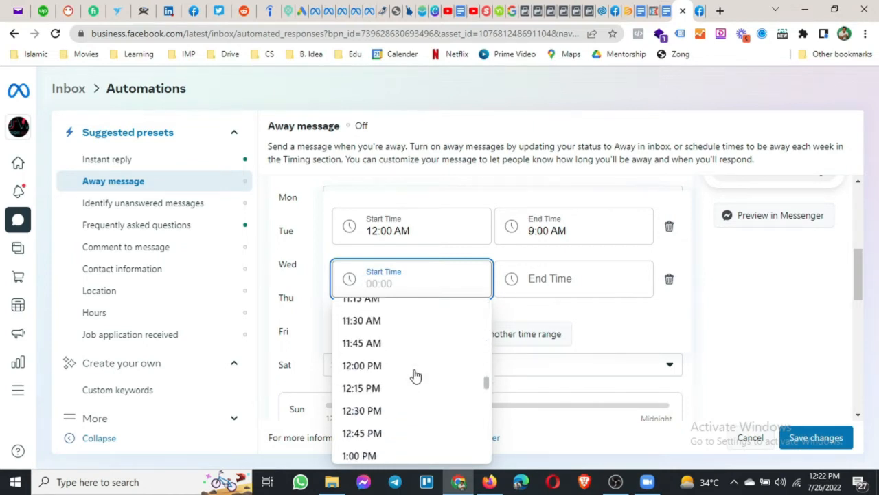
scroll(415, 376, "down", 5)
left_click(414, 375)
left_click(575, 292)
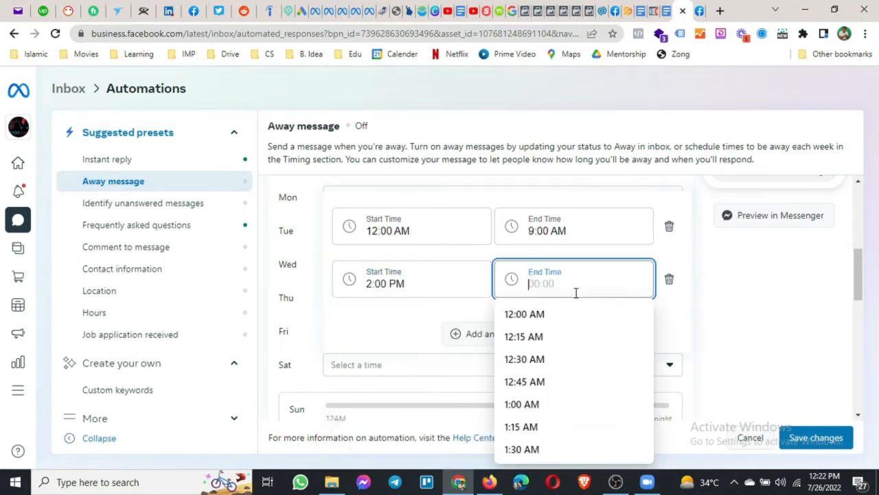
left_click(552, 317)
left_click(726, 337)
scroll(726, 337, "down", 3)
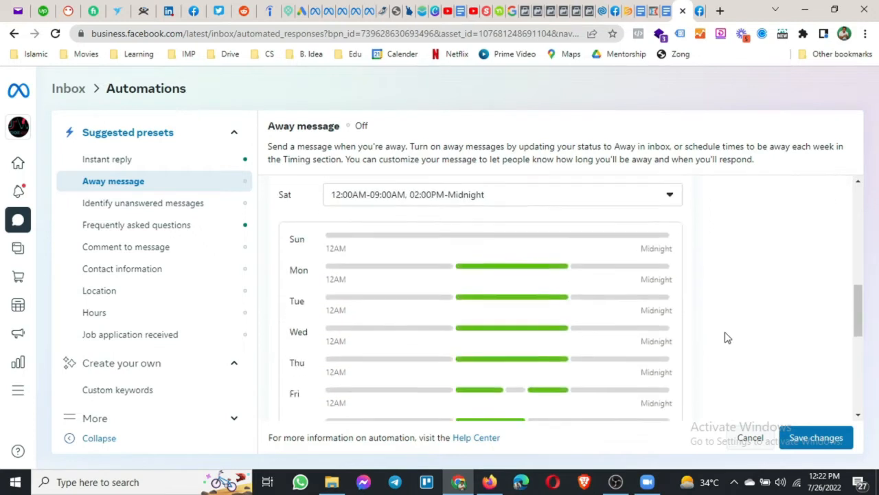
scroll(726, 337, "down", 1)
scroll(501, 340, "up", 1)
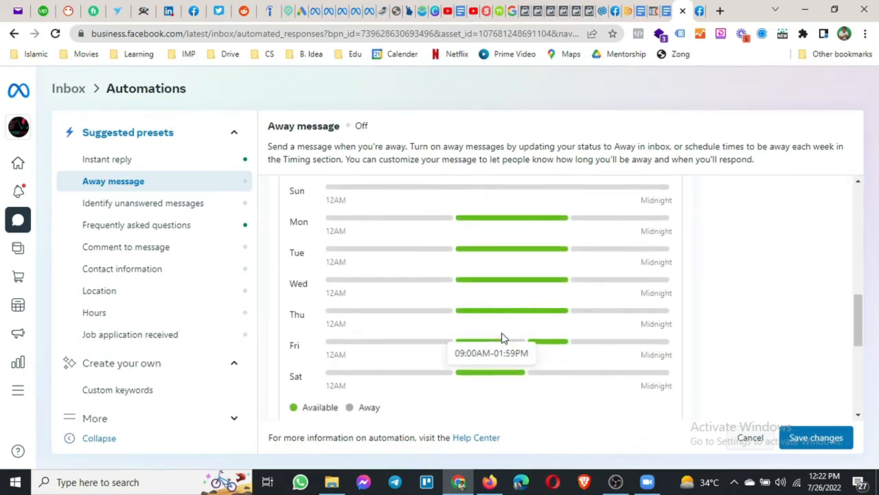
scroll(453, 319, "down", 1)
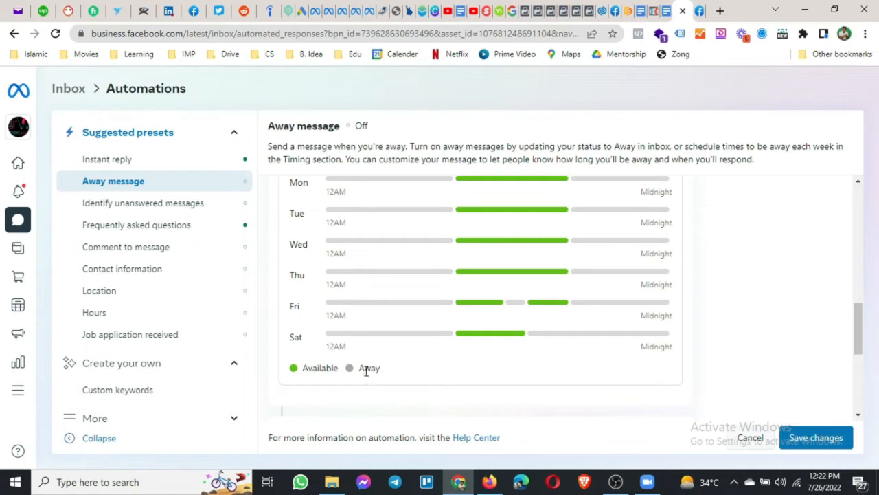
scroll(442, 371, "up", 2)
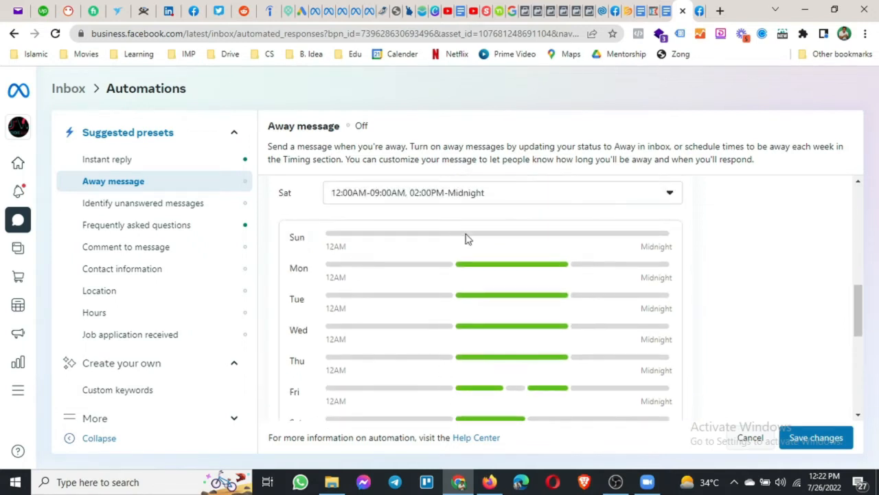
scroll(461, 333, "down", 5)
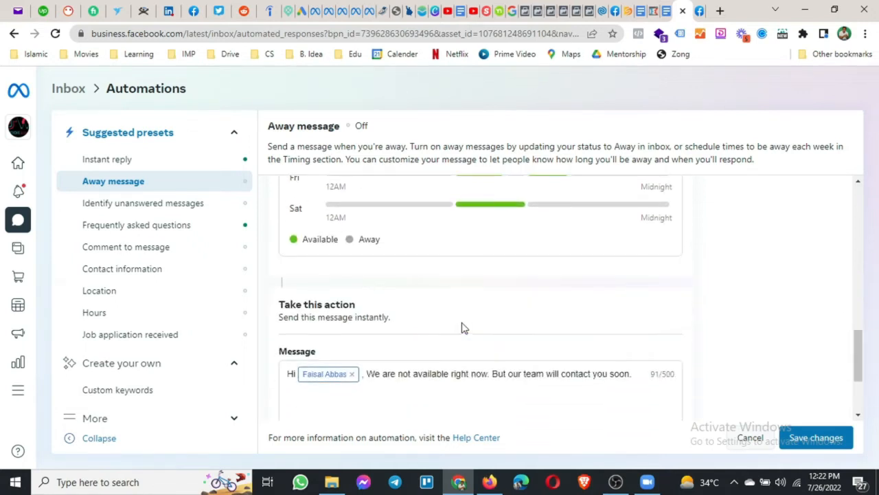
scroll(381, 257, "up", 3)
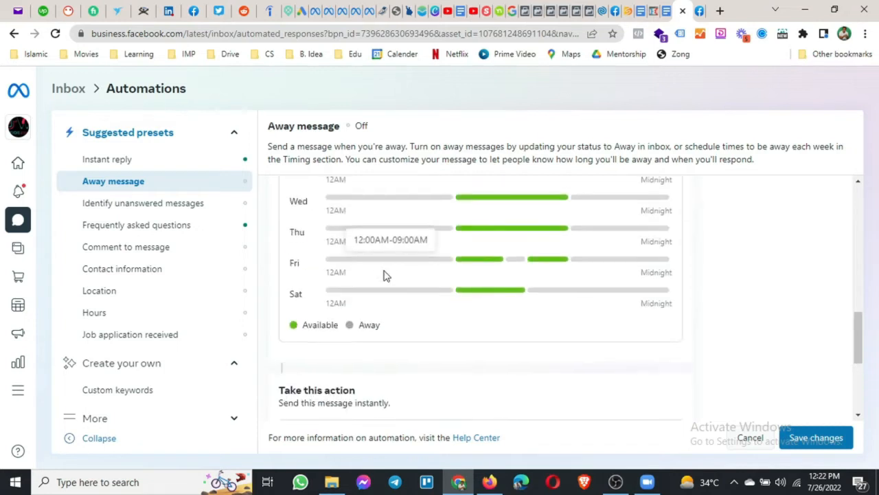
scroll(374, 278, "down", 3)
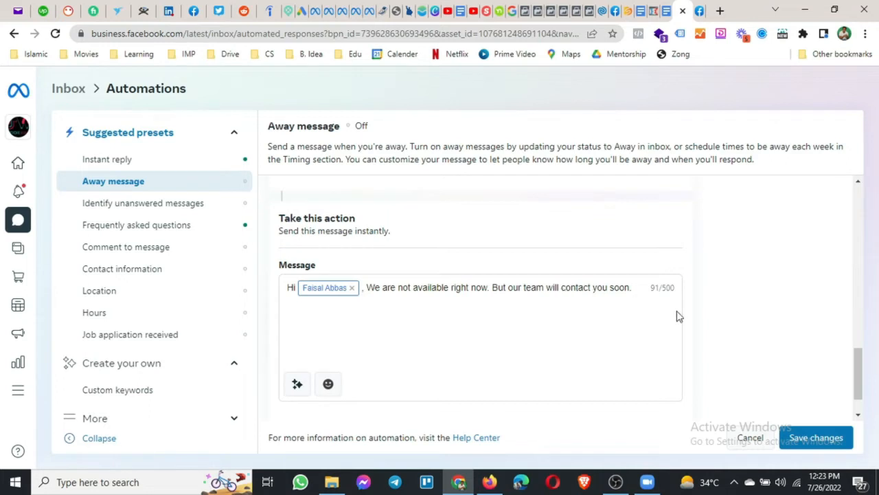
Save the away message schedule and open the Identify unanswered messages preset.
left_click(818, 438)
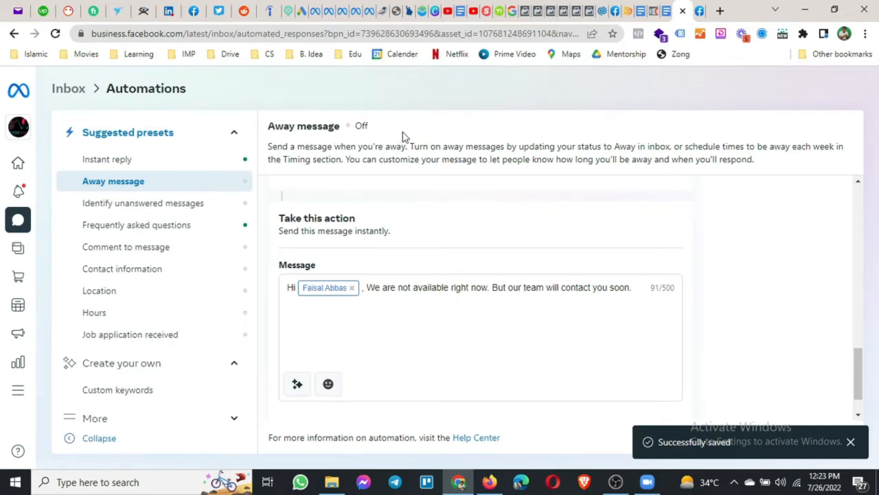
double_click(360, 127)
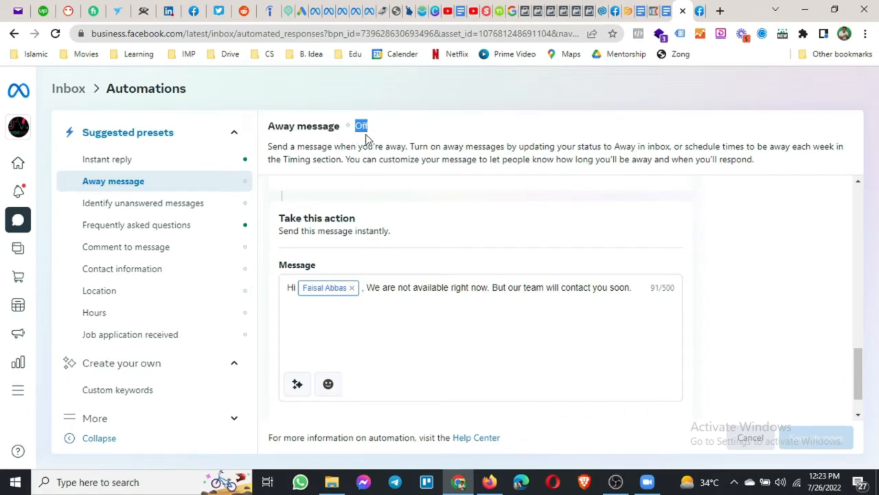
left_click(138, 203)
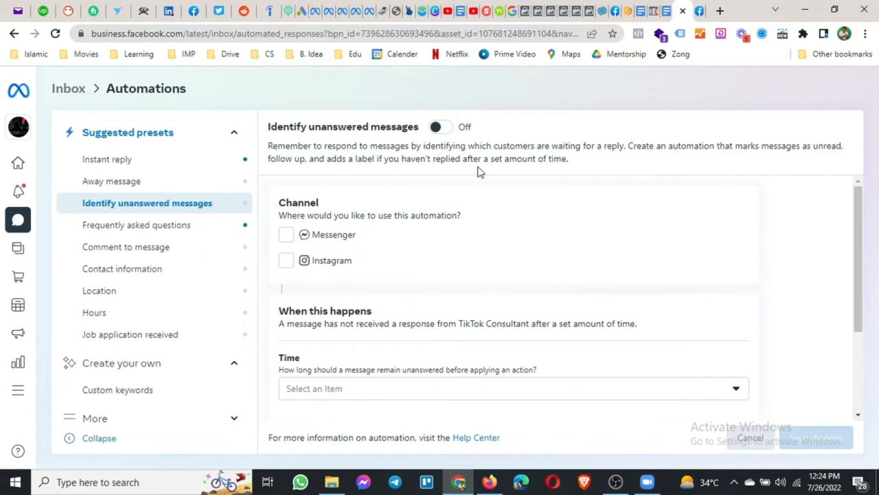
Apply the automation to Messenger and Instagram with a 24-hour wait time.
left_click(286, 234)
left_click(285, 260)
scroll(353, 255, "down", 1)
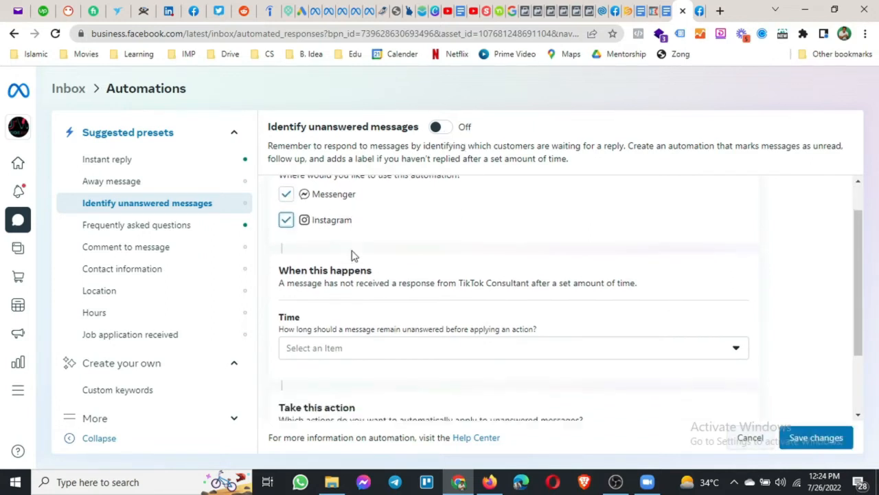
scroll(353, 255, "down", 2)
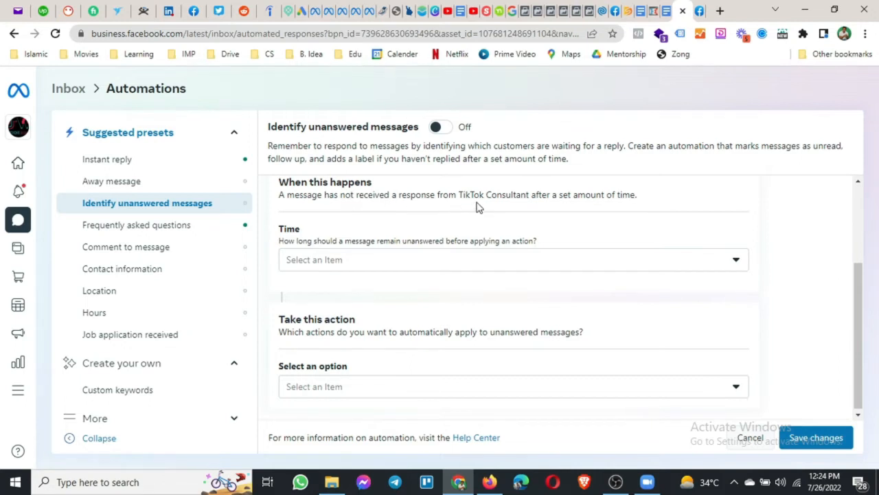
left_click_drag(458, 195, 530, 196)
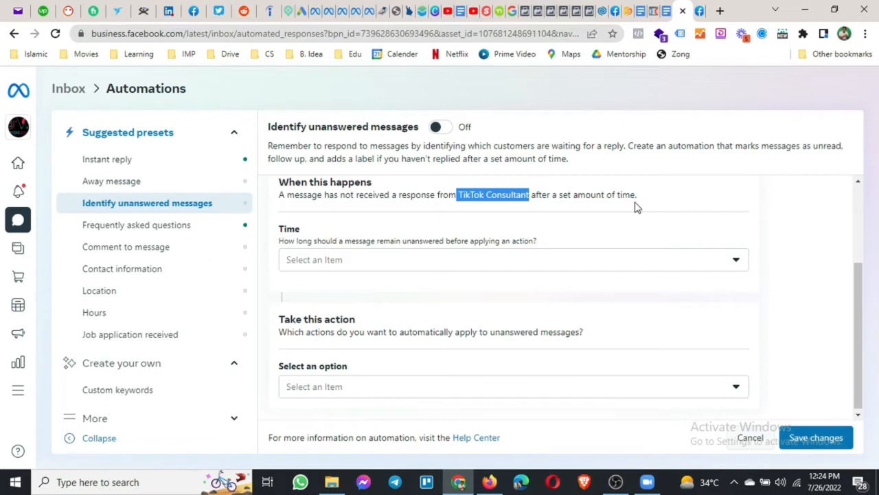
left_click(606, 246)
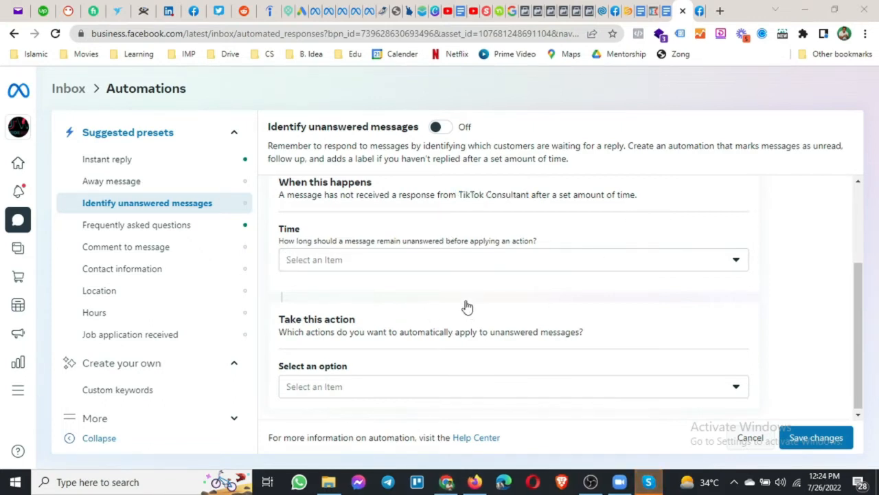
left_click(430, 267)
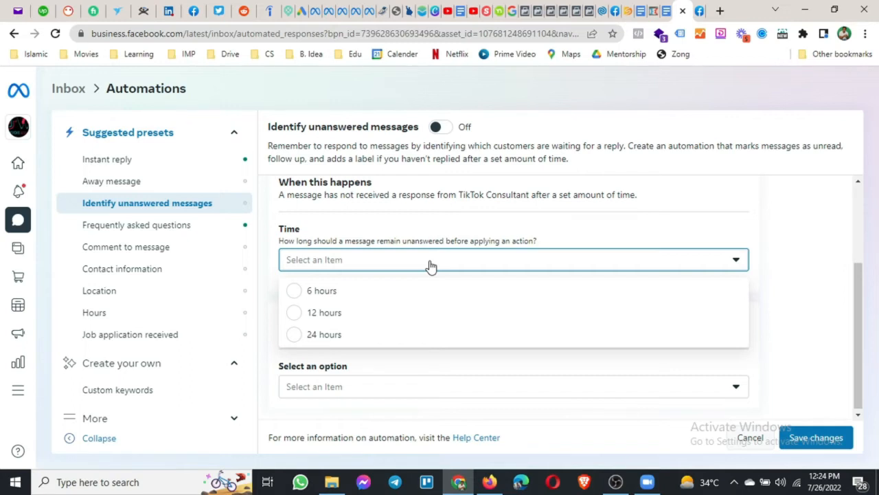
left_click(343, 336)
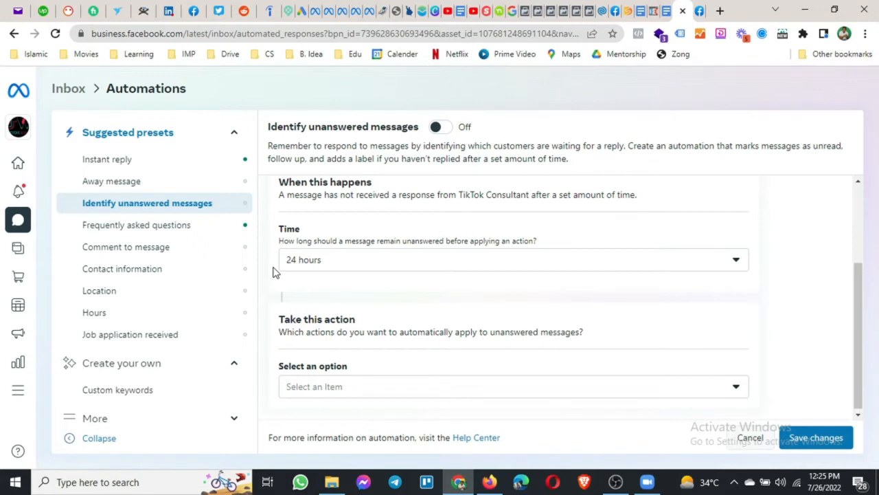
Choose Mark as unread as the action, save, and switch the automation On.
scroll(276, 273, "down", 1)
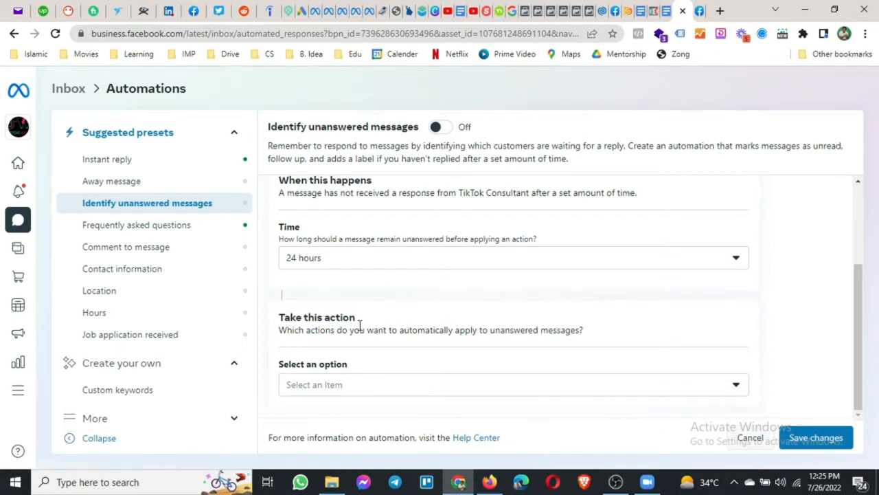
left_click(403, 392)
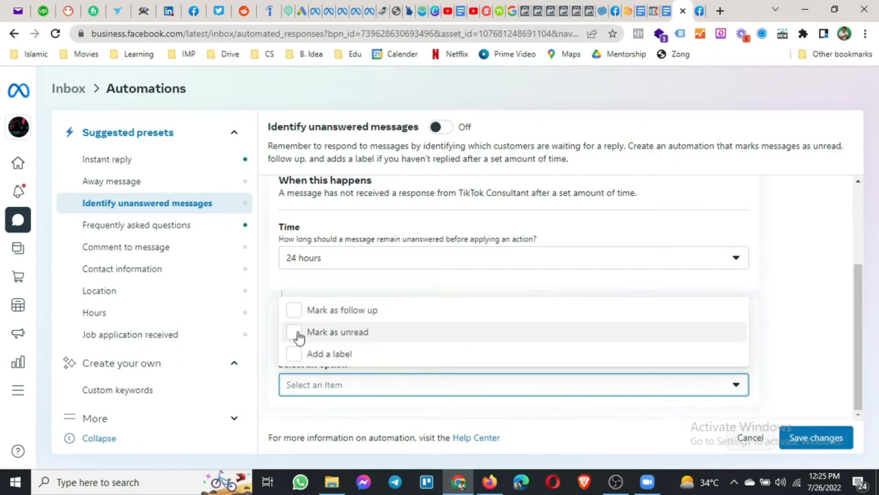
left_click(291, 241)
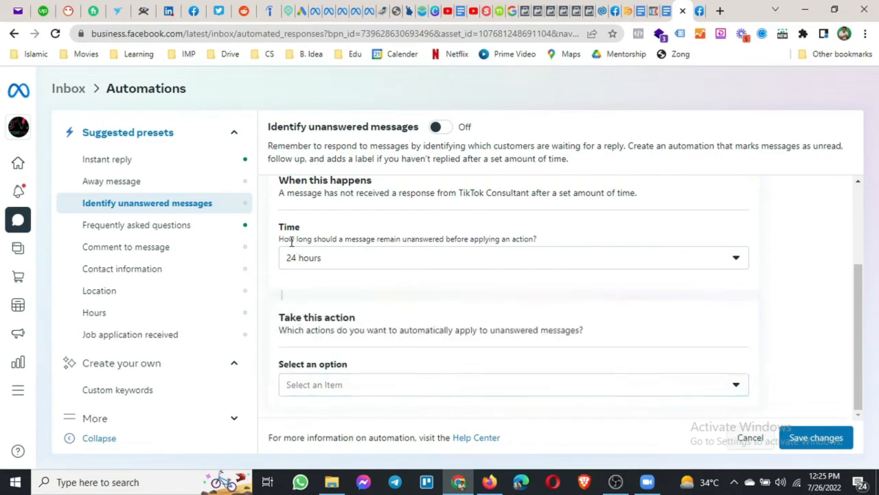
left_click(304, 382)
left_click(292, 336)
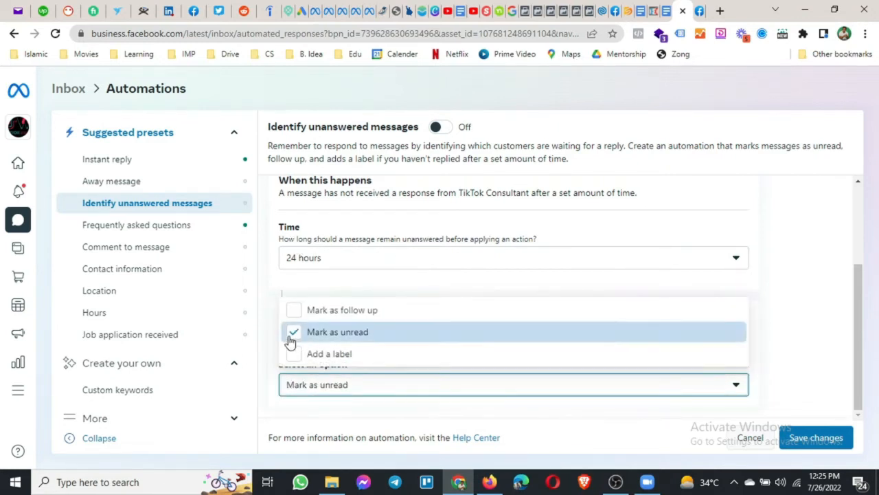
left_click(273, 332)
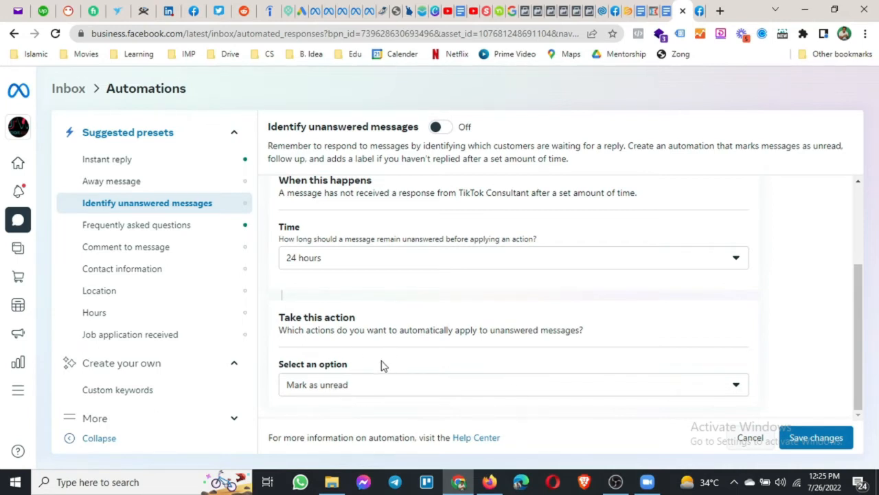
left_click(827, 445)
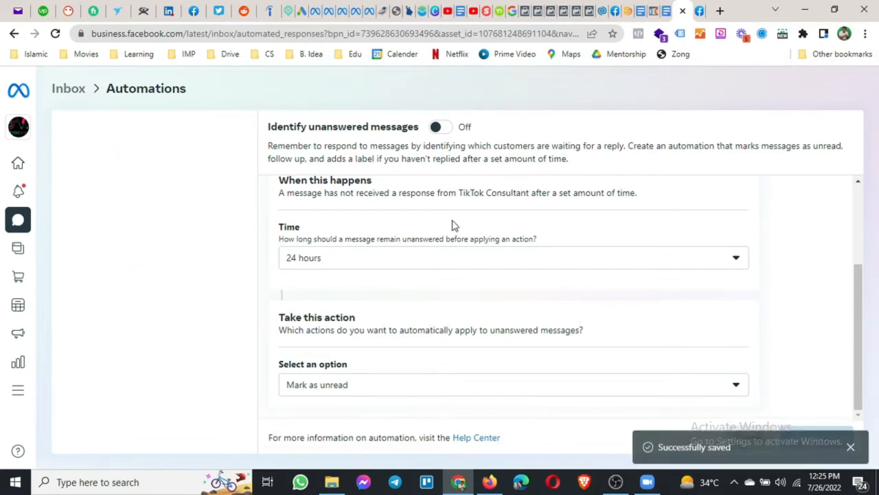
left_click(446, 132)
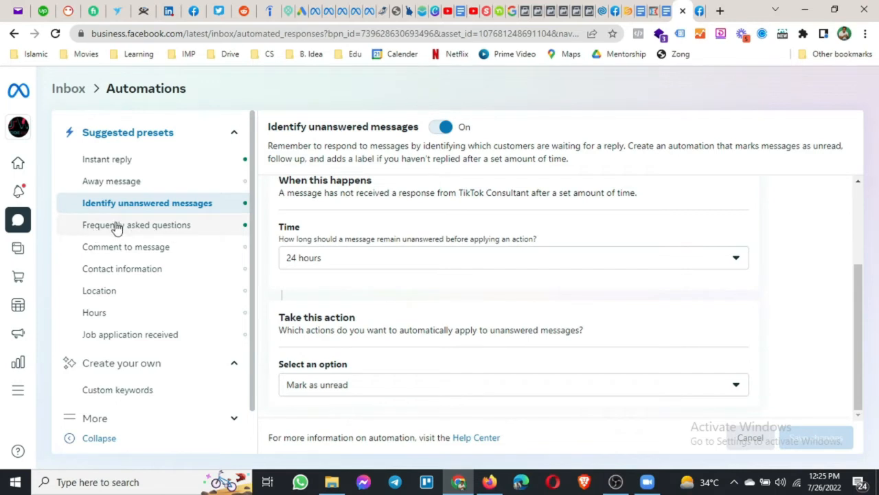
Open the Frequently asked questions preset and scroll down to its Take this action section.
left_click(138, 233)
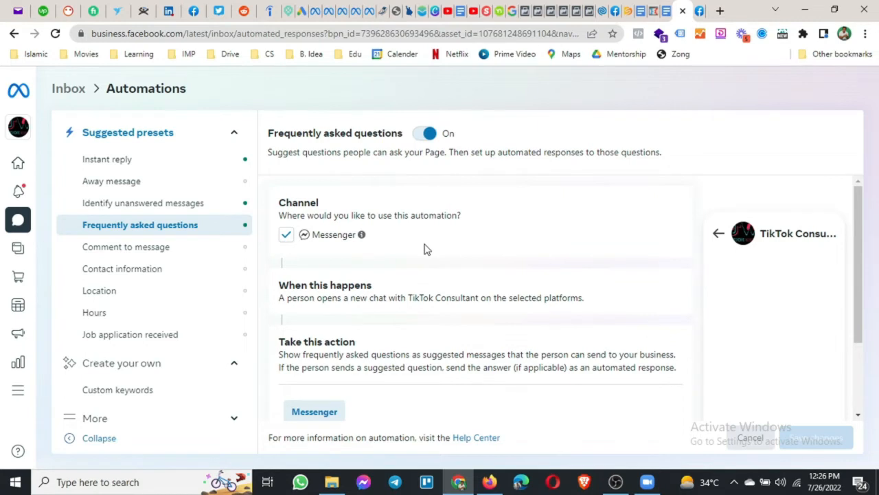
scroll(424, 249, "down", 2)
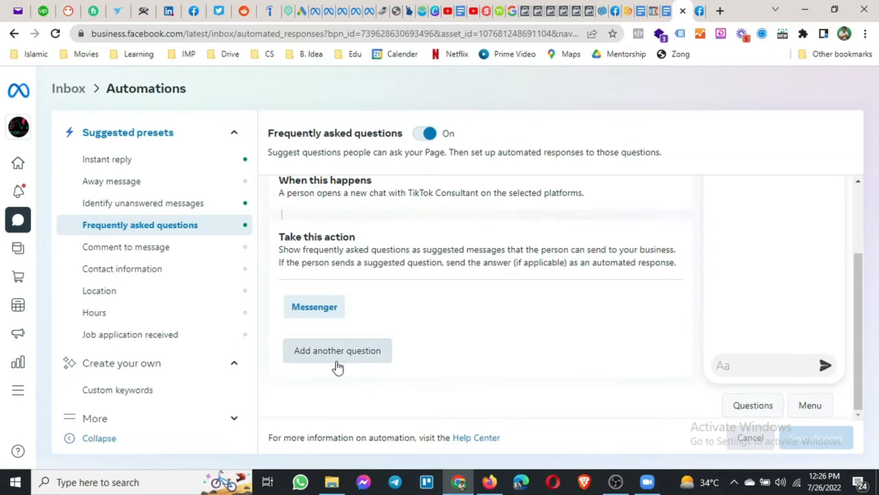
Add a new FAQ question worded 'Working Hours'.
left_click(338, 363)
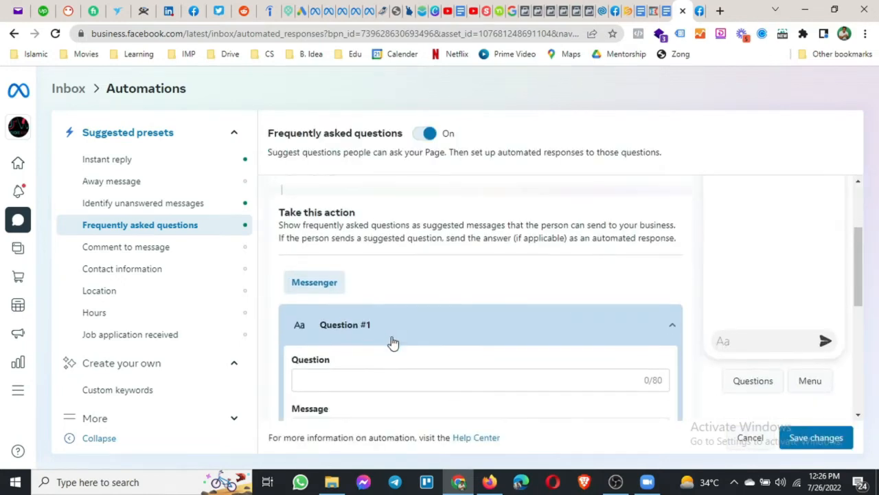
scroll(393, 342, "down", 2)
left_click(412, 280)
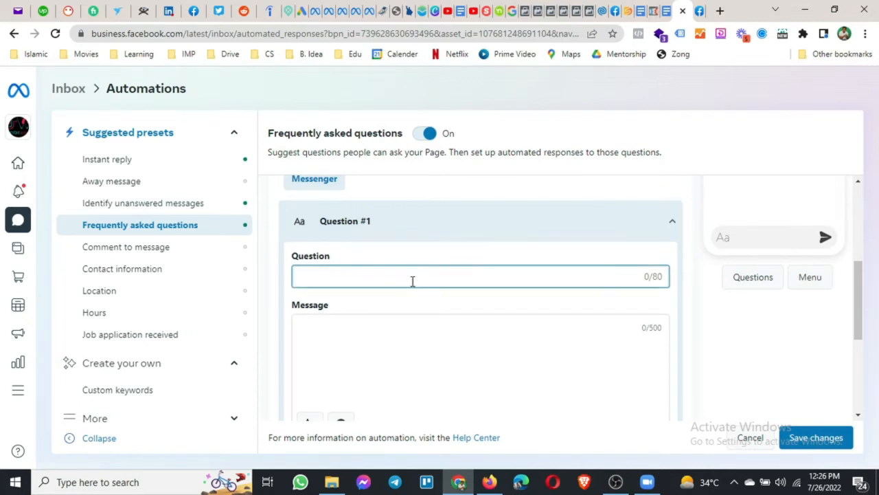
type("Working Hou")
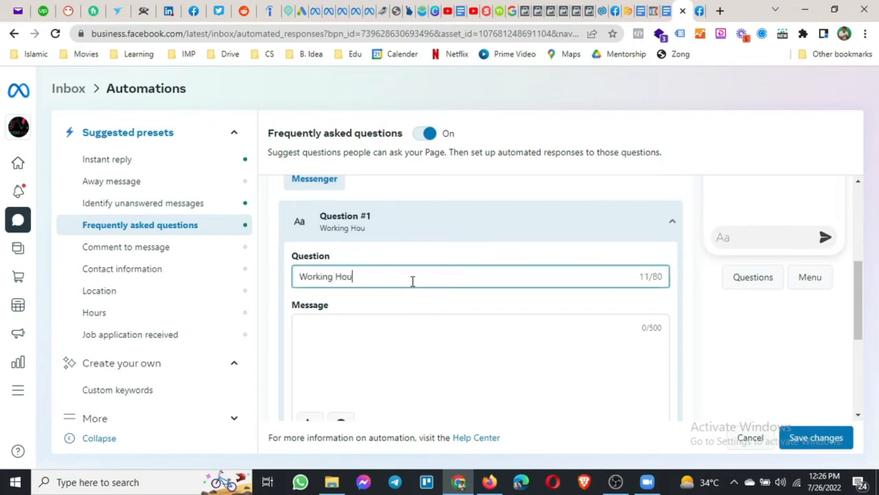
type("rs")
left_click(439, 355)
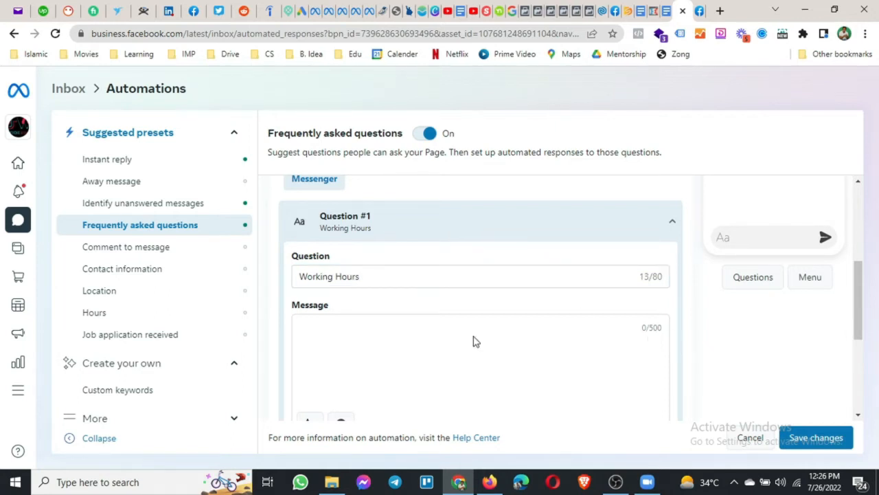
Write the answer 'Our Working Hours are 9am to 5pm.'.
scroll(673, 322, "down", 2)
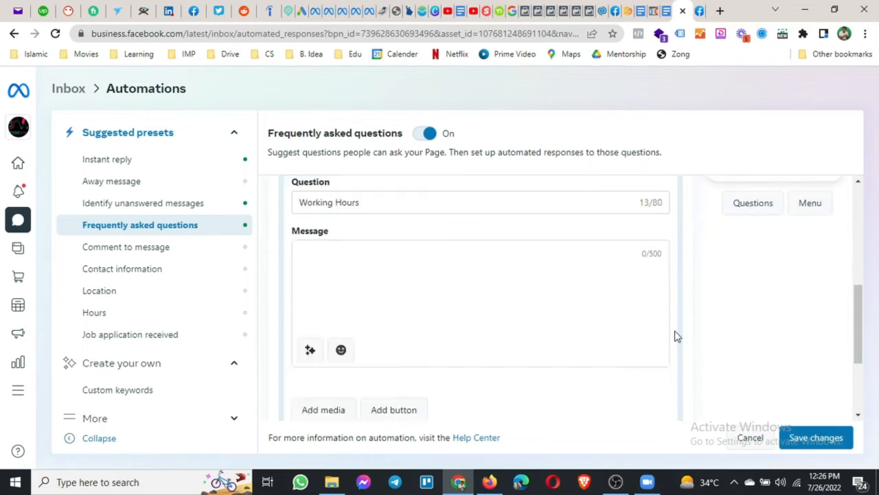
scroll(618, 323, "down", 2)
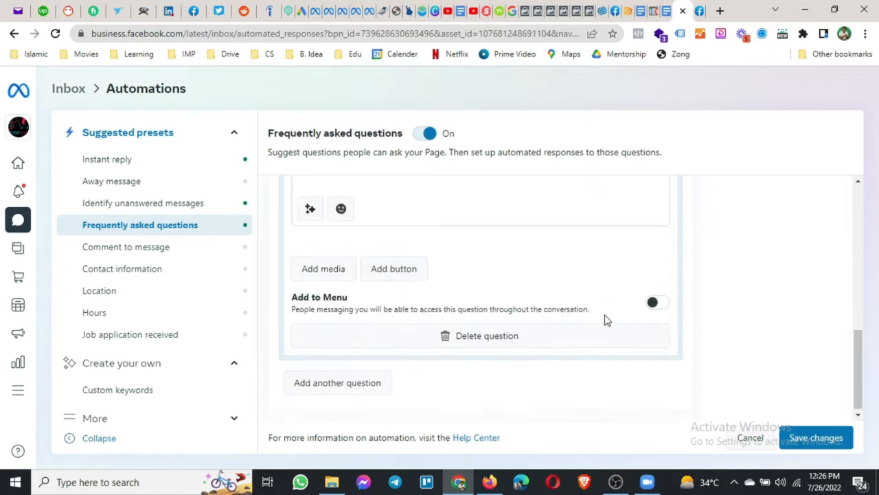
scroll(575, 313, "up", 3)
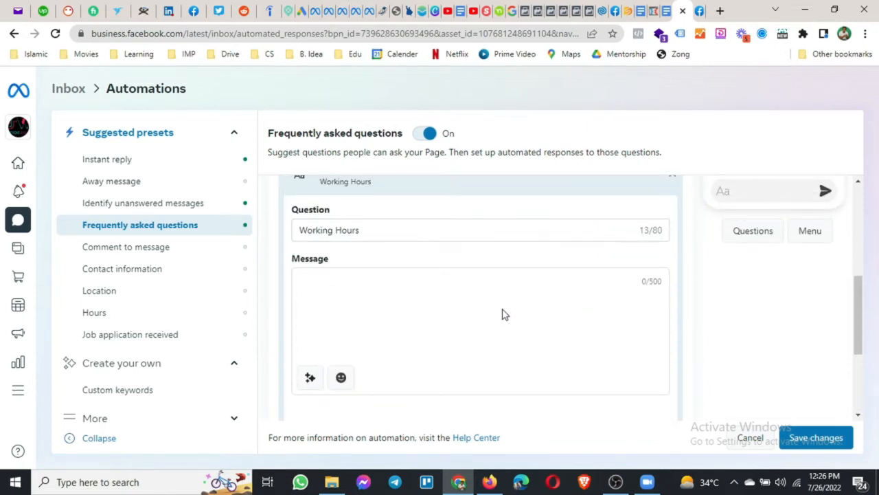
left_click(351, 285)
type("ouo")
key("BackSpace")
key("BackSpace")
type("Our Working Hour")
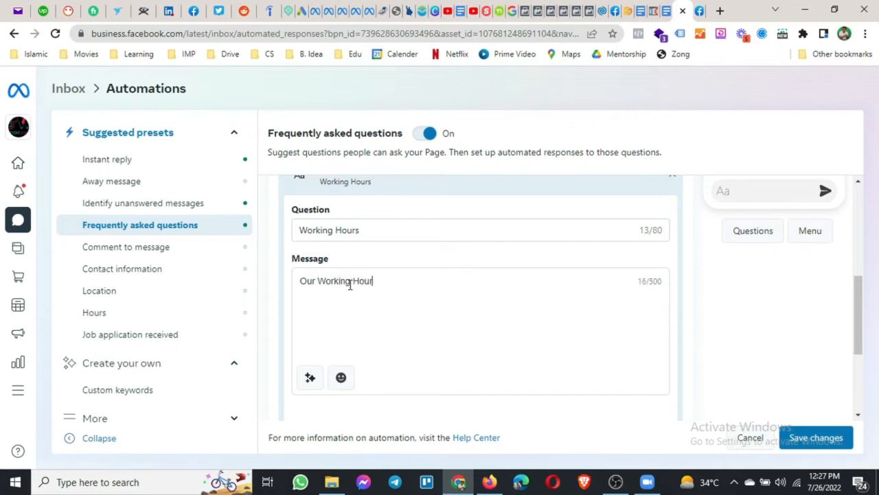
type("s are 9am to 5pm")
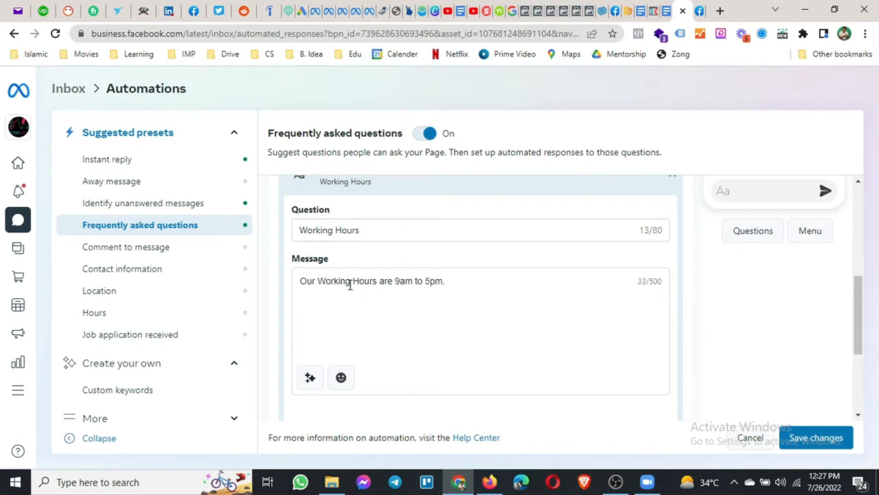
type(".")
Add a 'Hi' greeting with the recipient's full name and 'Thanks for getting in touch.' above the hours.
left_click(301, 281)
key("Return")
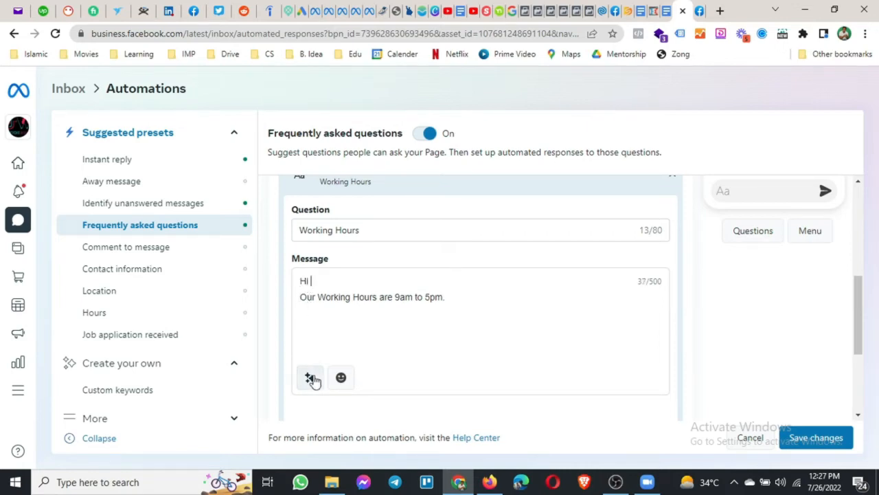
left_click(310, 377)
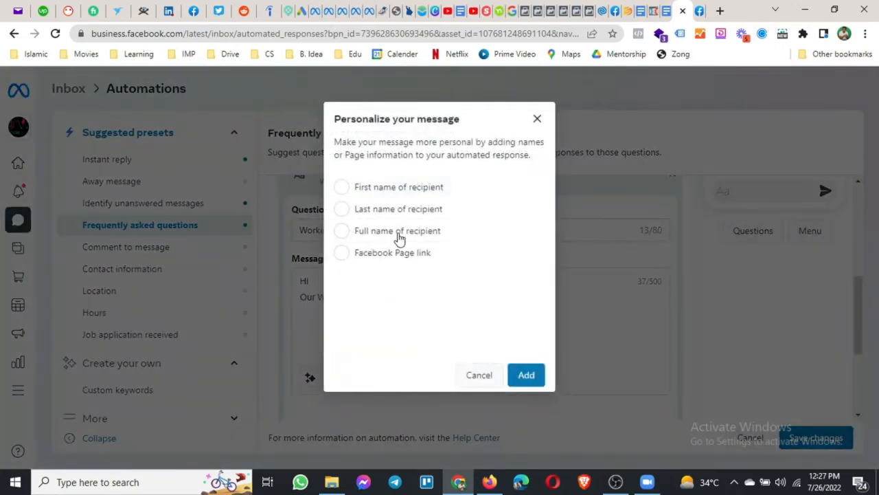
left_click(399, 237)
left_click(526, 374)
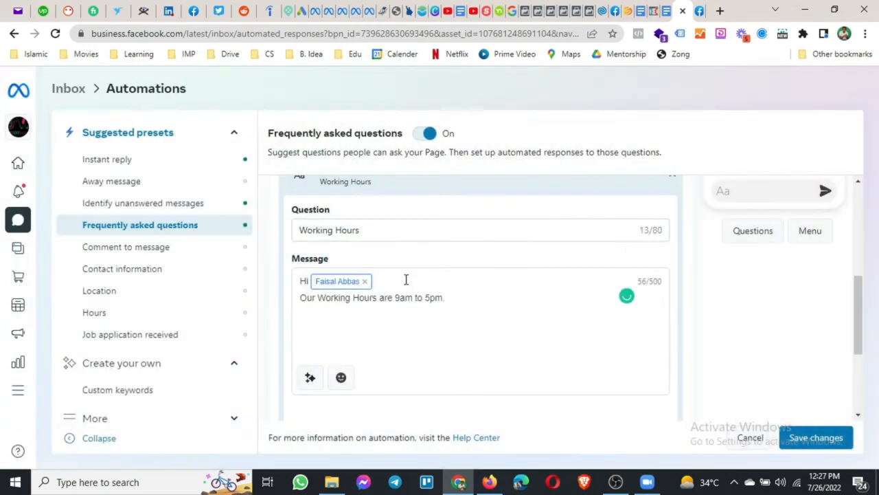
key("Return")
type("Thanks for")
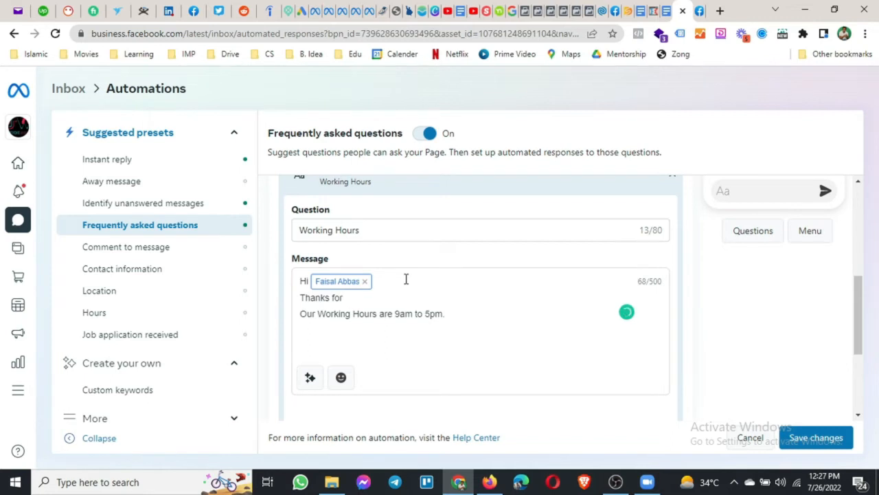
type(" getting in touch.")
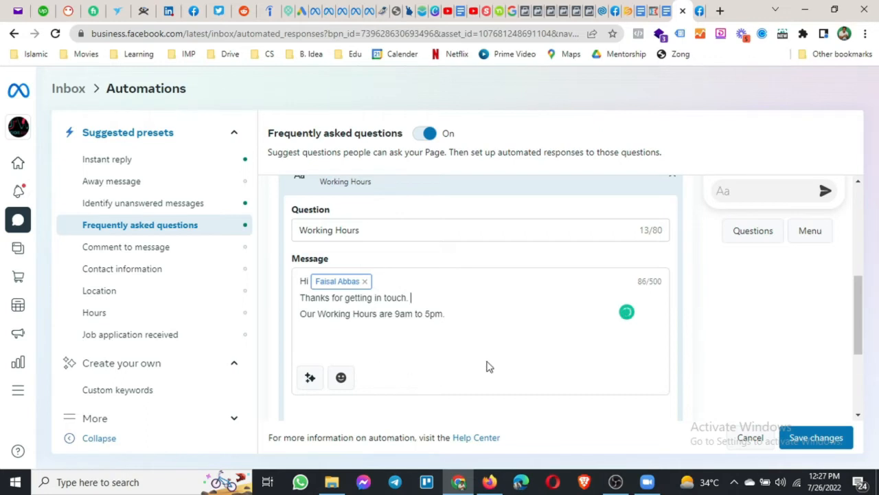
scroll(538, 404, "down", 2)
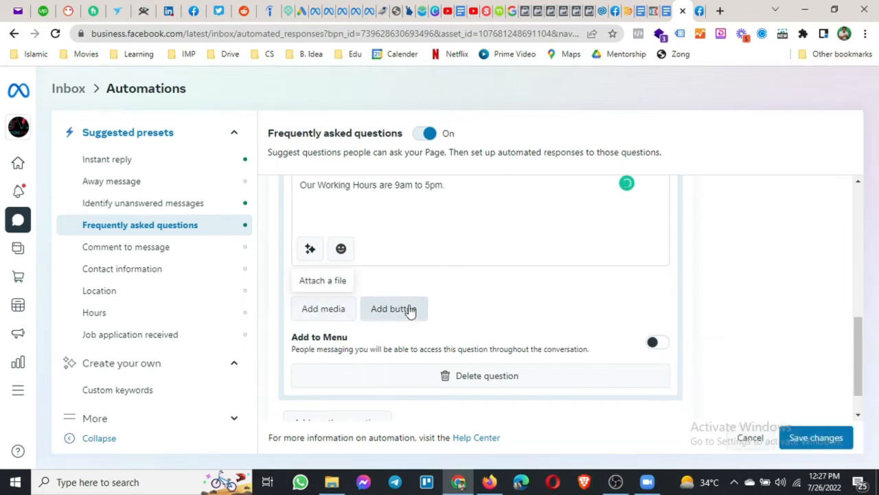
scroll(440, 309, "up", 1)
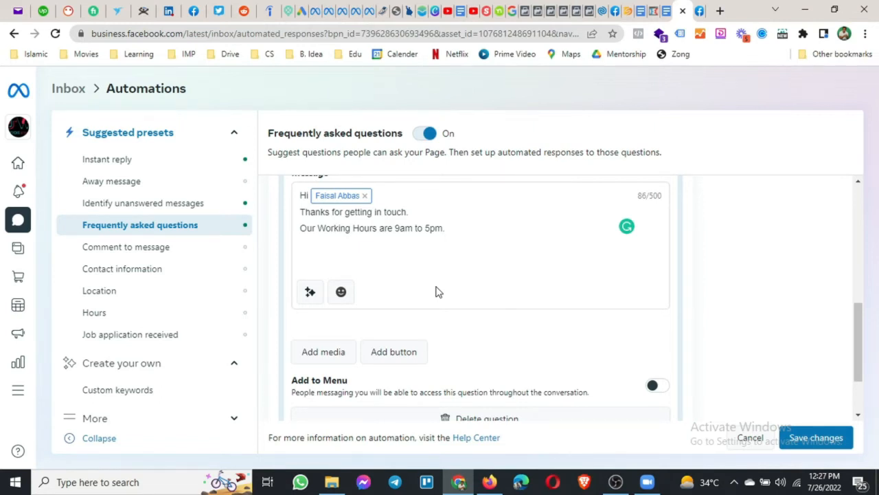
scroll(383, 373, "down", 2)
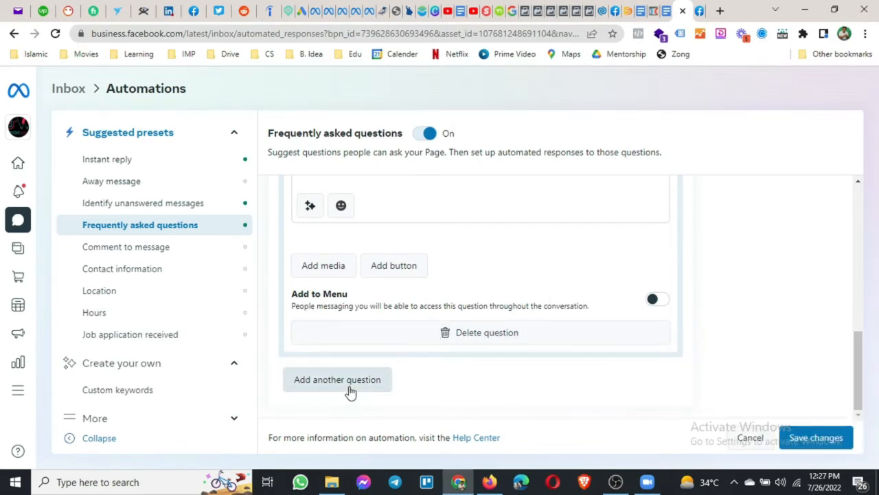
Add FAQ Question #2 worded 'Services'.
left_click(351, 382)
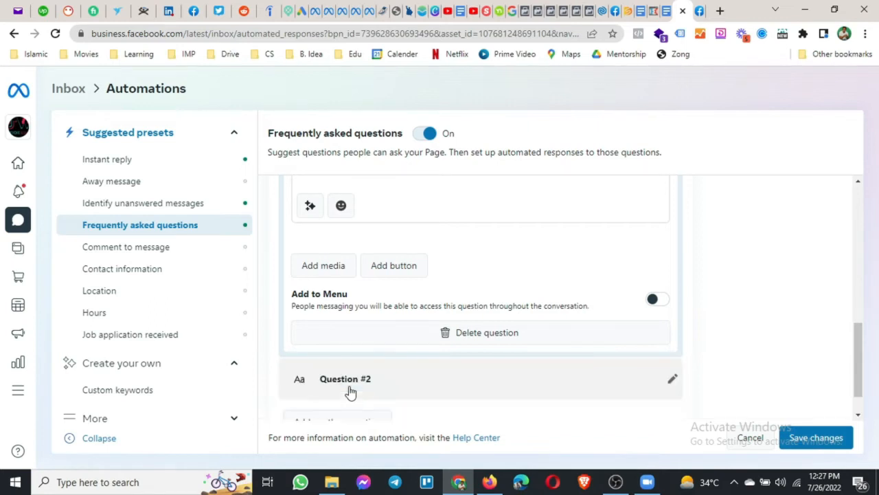
left_click(357, 383)
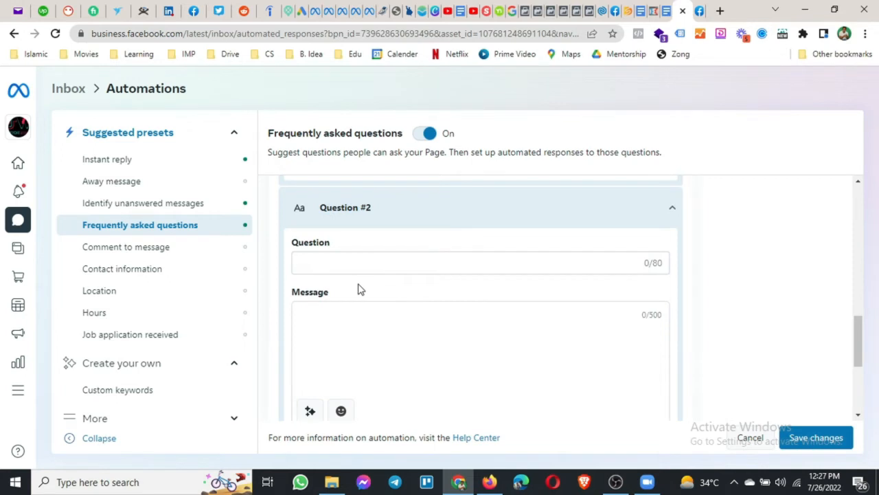
left_click(417, 264)
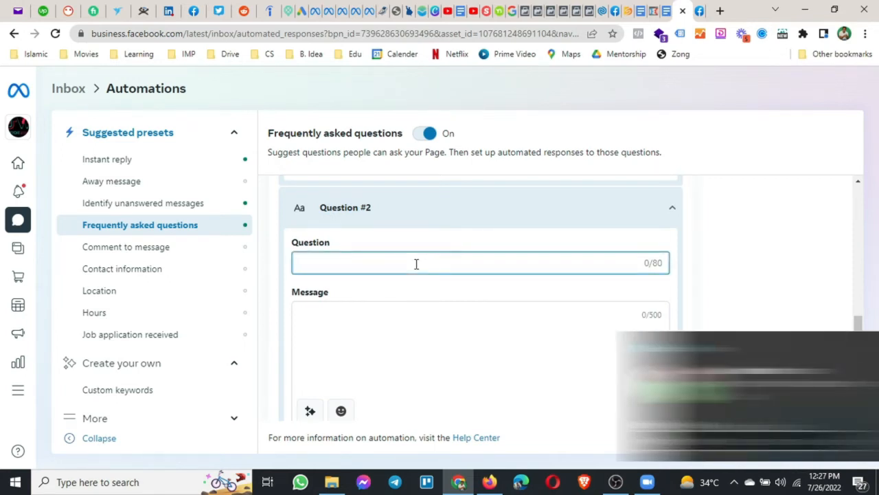
type("Services")
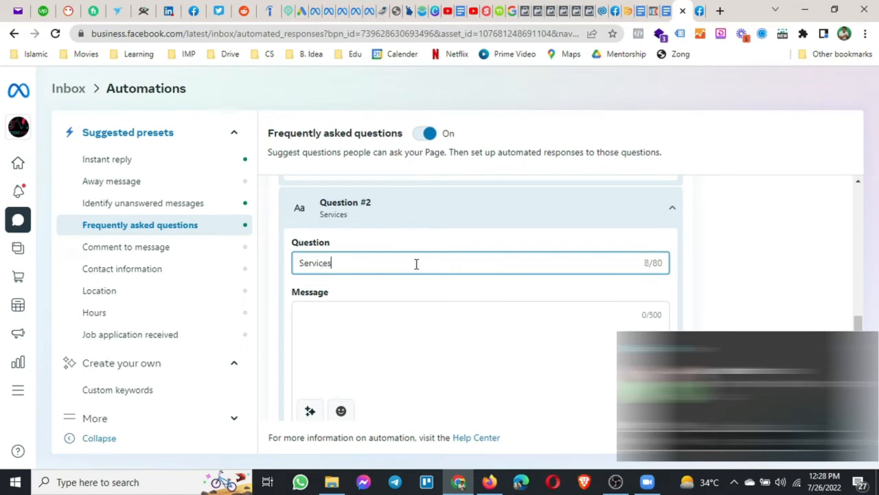
Answer it with three lines: TikTok Management, TikTok Content Creation, TikTok Ads.
left_click(339, 347)
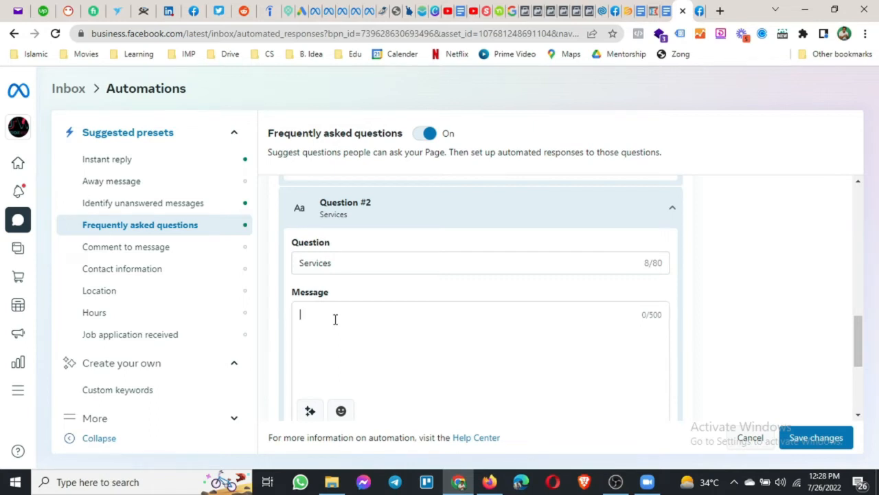
type("TikTook")
key("BackSpace")
key("BackSpace")
type("k Management")
key("Return")
type("TikTok Content Creation")
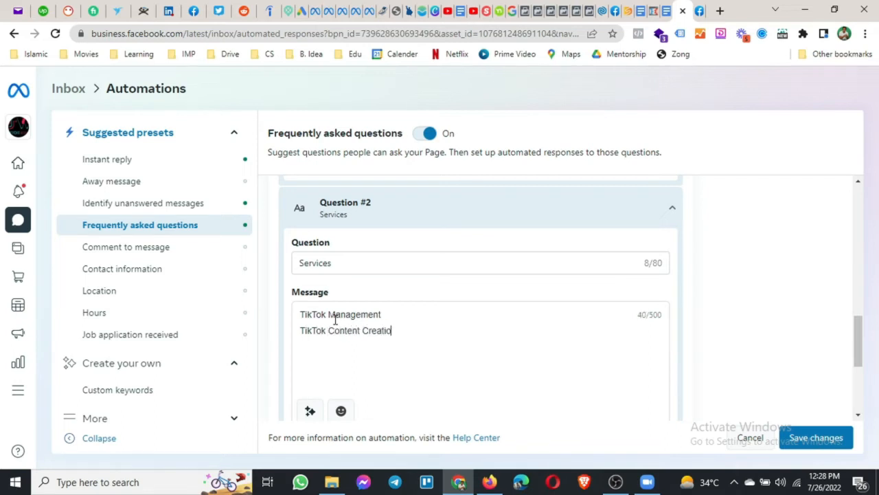
key("Return")
type("TikTok Ads")
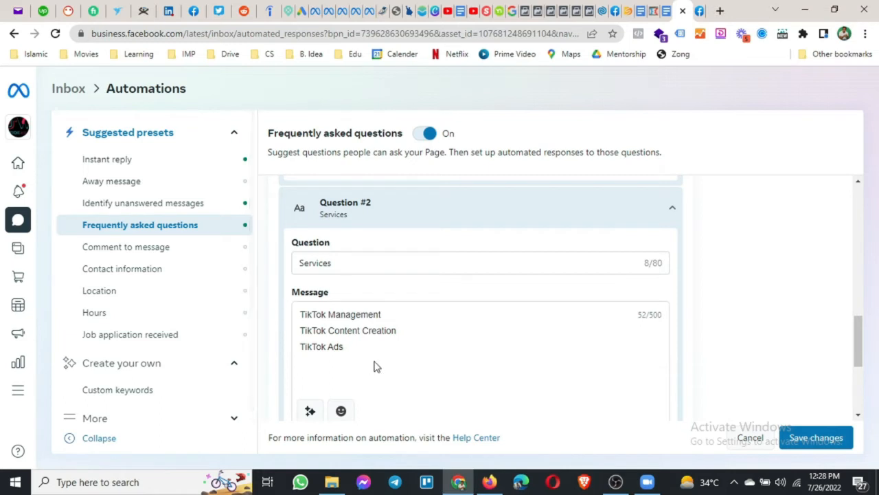
scroll(290, 377, "down", 1)
scroll(289, 377, "down", 1)
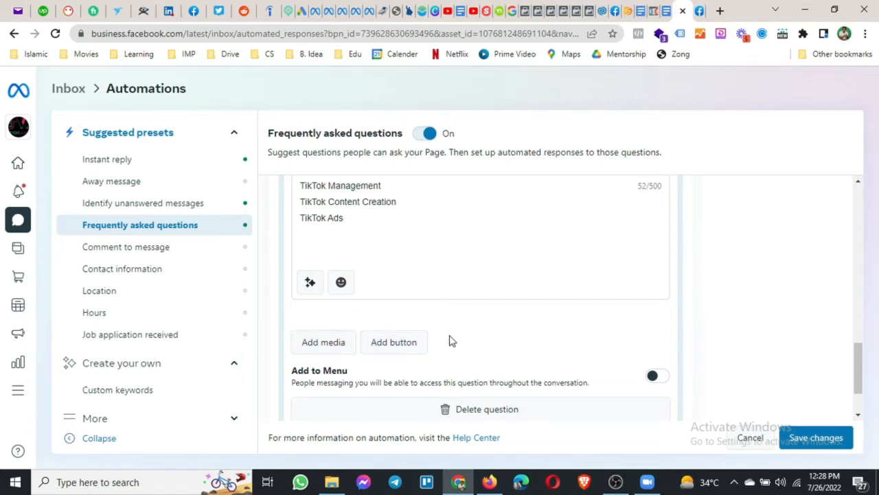
left_click(382, 347)
left_click(394, 357)
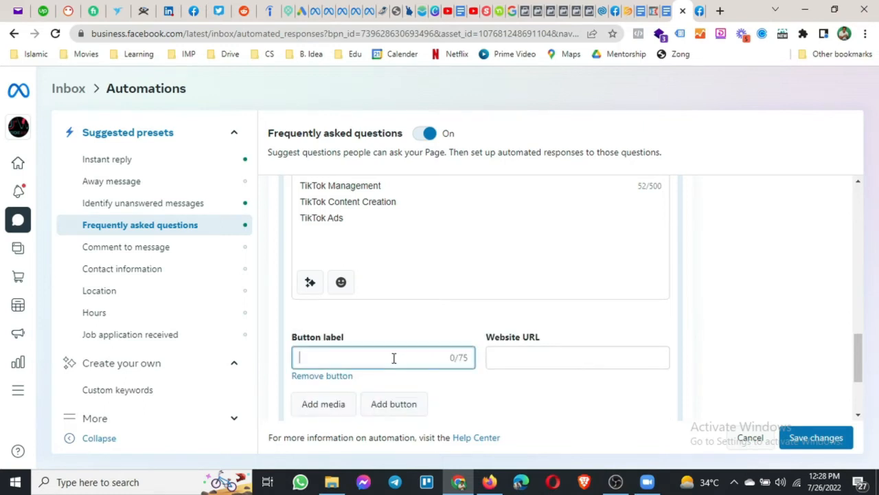
type("Website")
key("Tab")
type("ht")
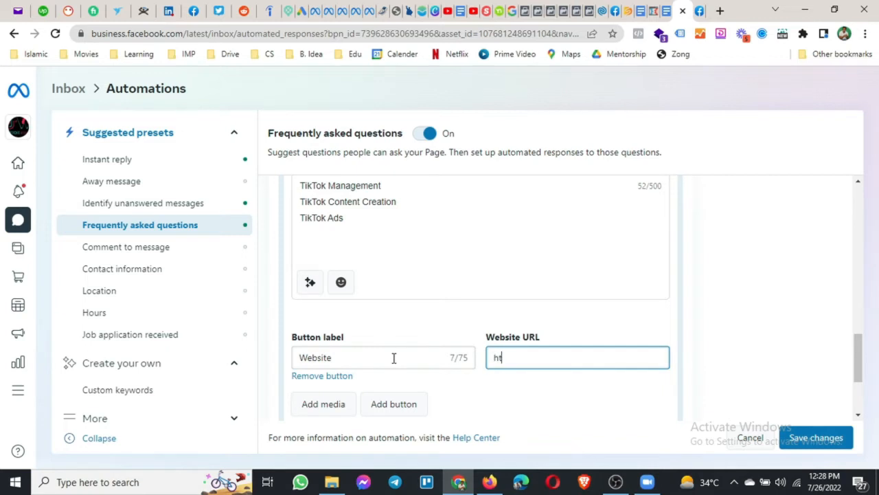
type("tps://www.cente")
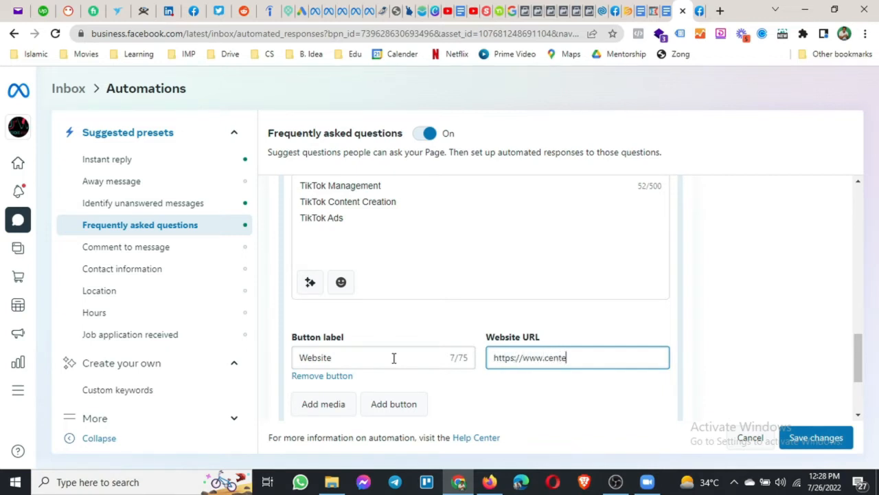
type("nnialsol.com/serv")
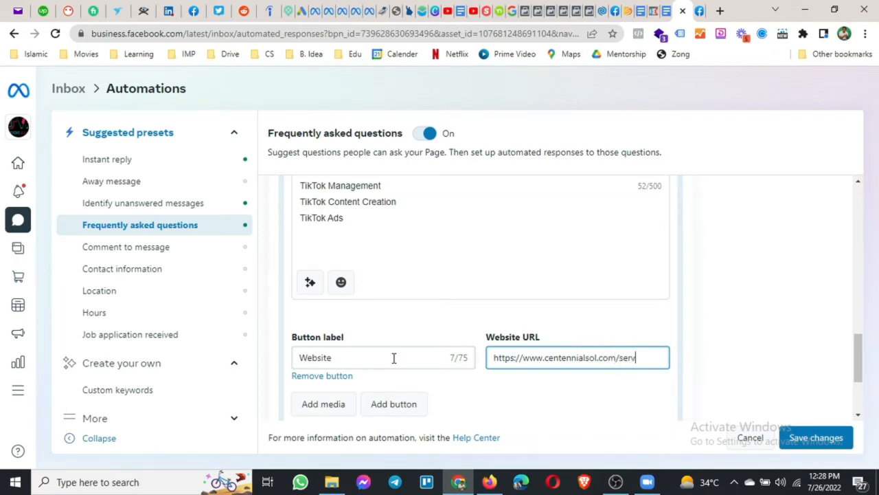
key("BackSpace")
key("BackSpace")
scroll(563, 320, "down", 1)
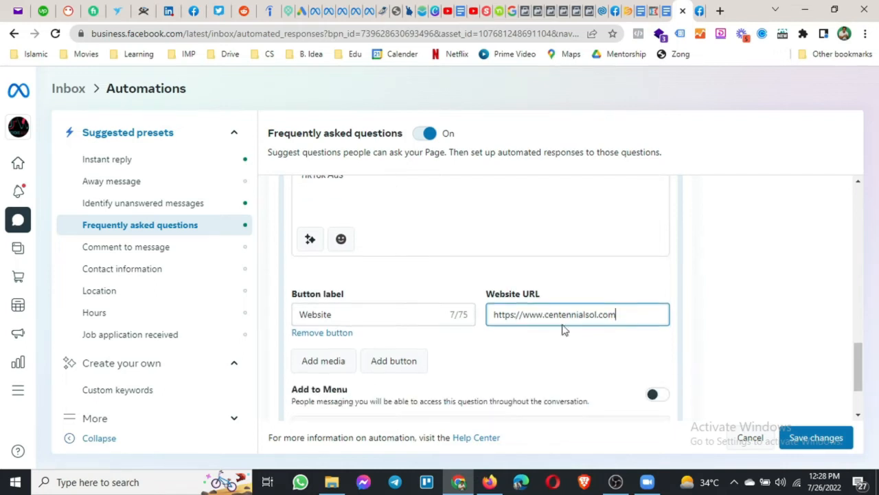
scroll(559, 353, "down", 2)
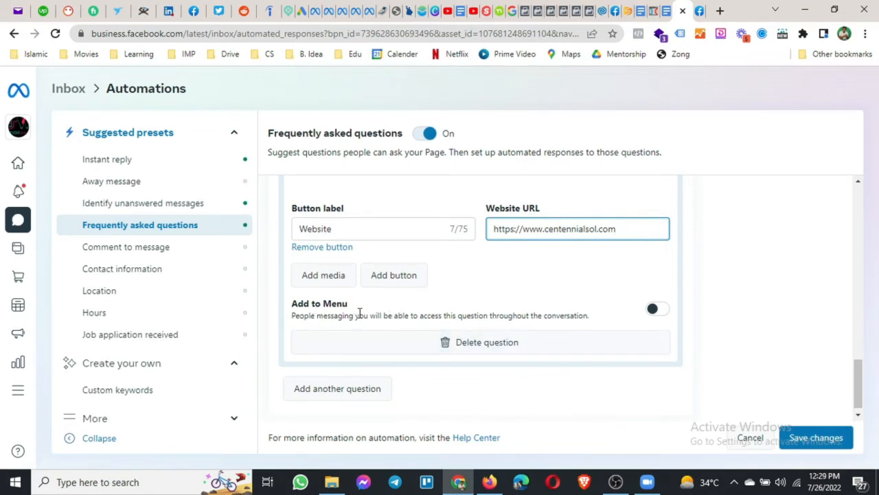
Save the FAQ automation with the chat menu option left off, then open Comment to message.
left_click(653, 310)
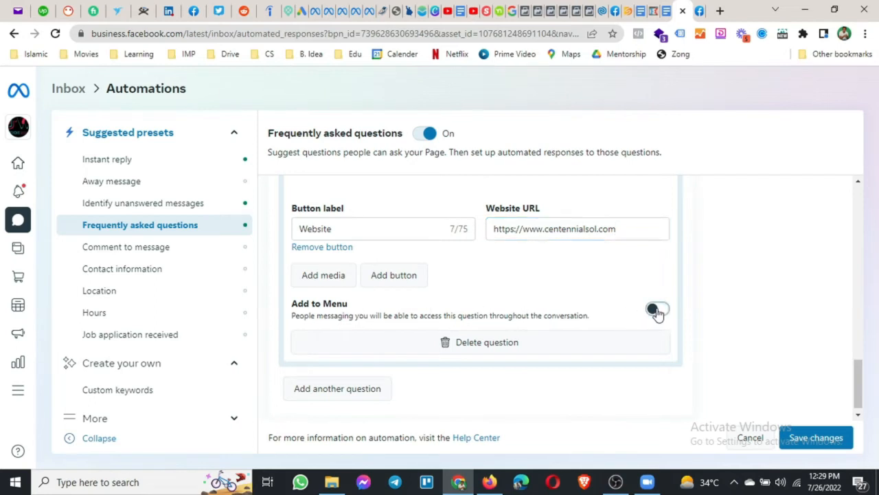
left_click(658, 309)
left_click(812, 443)
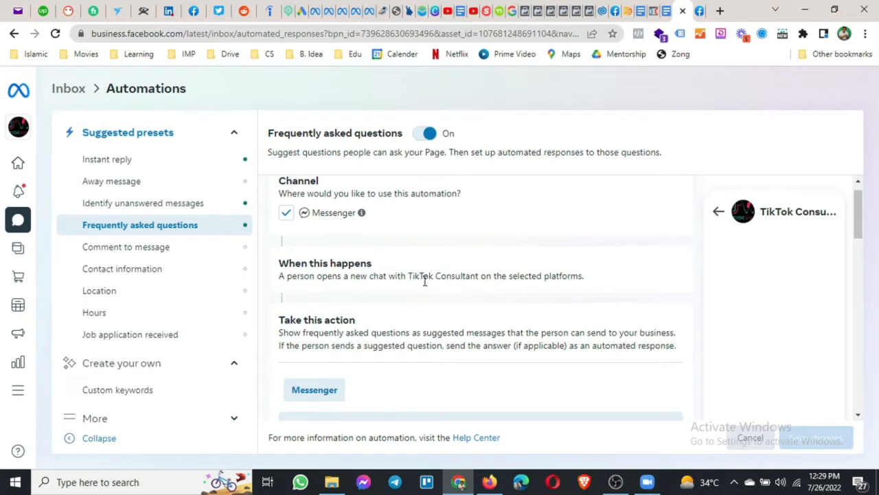
left_click(97, 248)
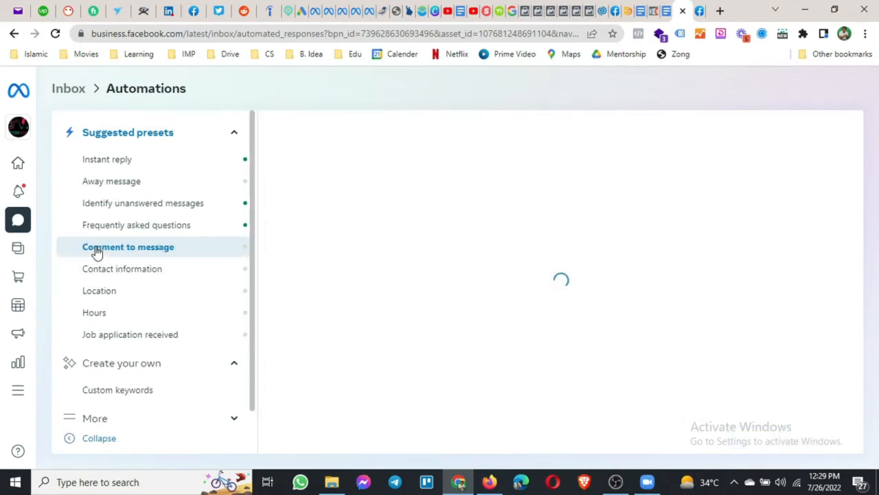
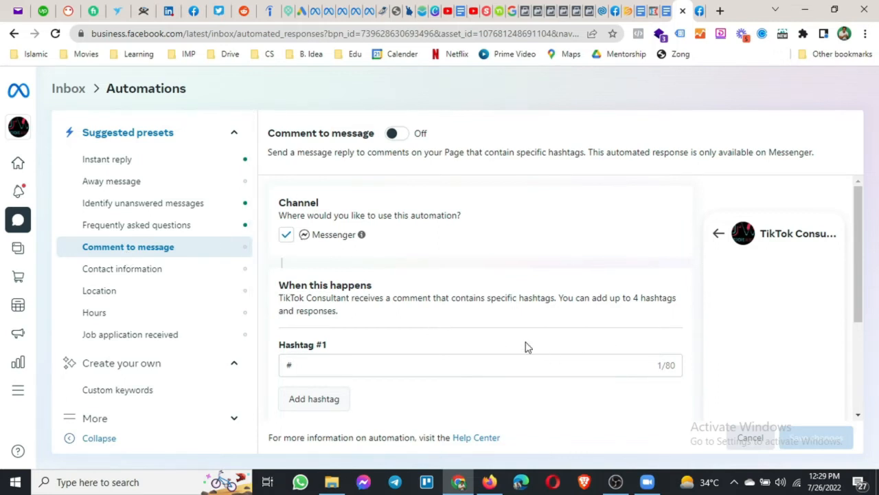
Enter 'tiktokwisard' as the Comment to message automation's first trigger hashtag.
scroll(474, 349, "down", 1)
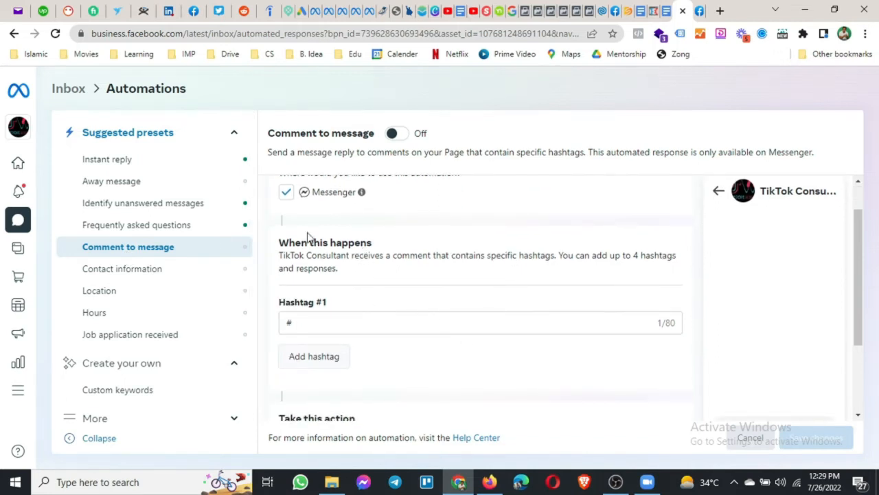
scroll(363, 277, "down", 1)
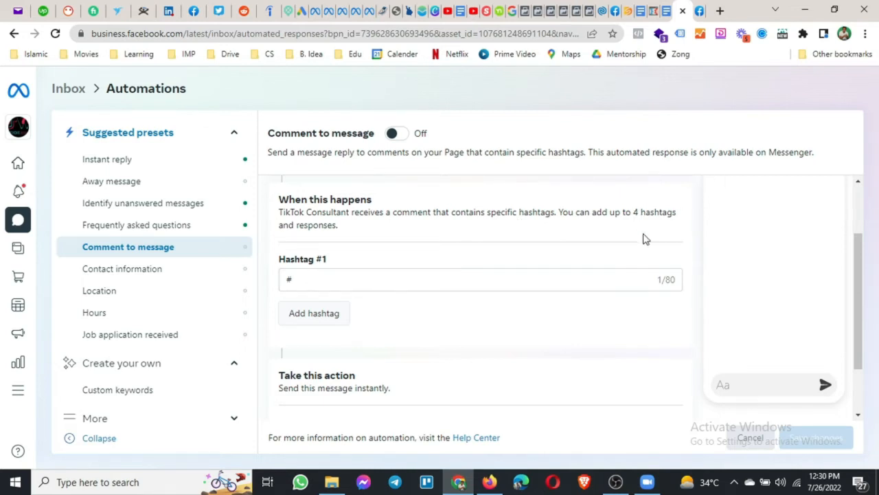
left_click(361, 279)
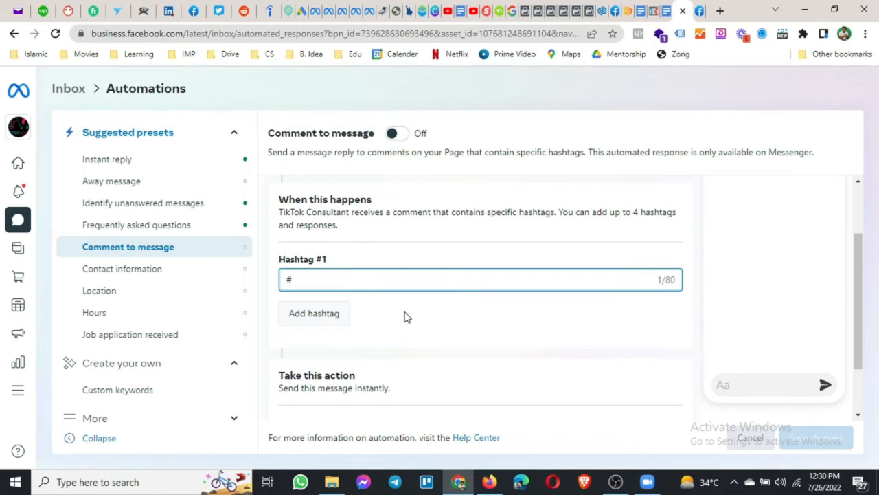
type("tiktokwisard")
scroll(380, 344, "down", 1)
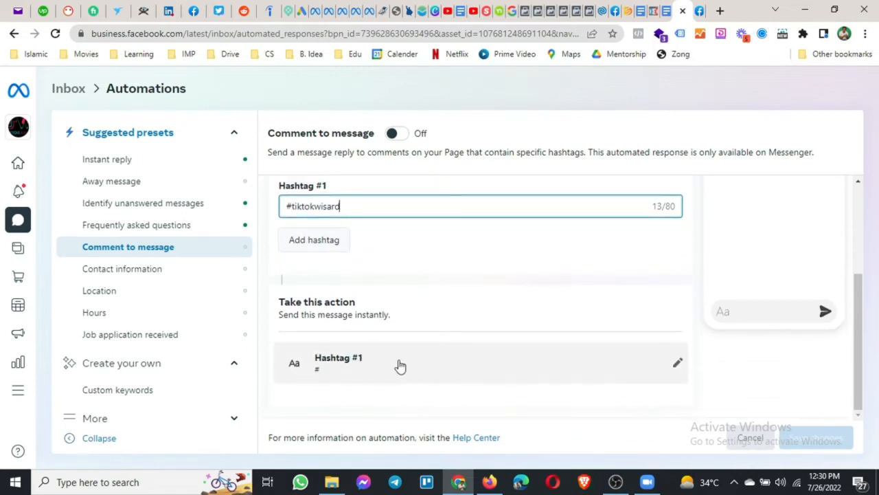
Expand the Hashtag #1 reply and change the hashtag to #services.
left_click(404, 365)
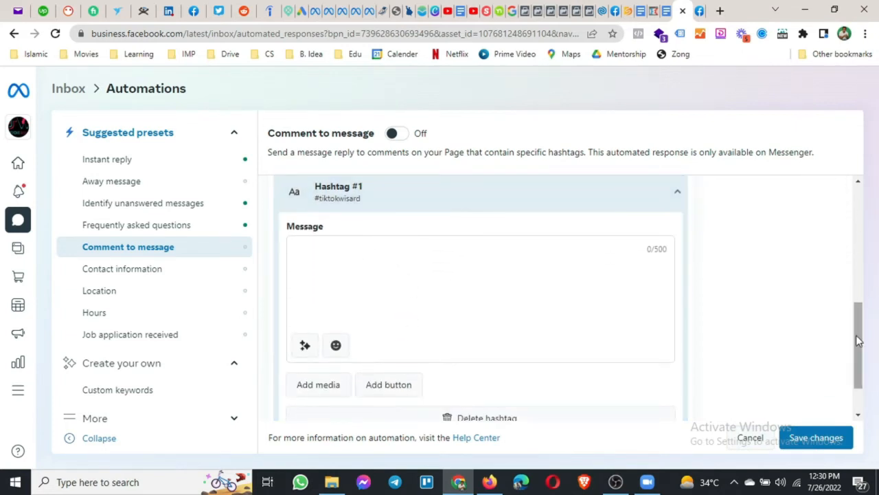
left_click_drag(858, 337, 859, 268)
left_click_drag(353, 232, 290, 255)
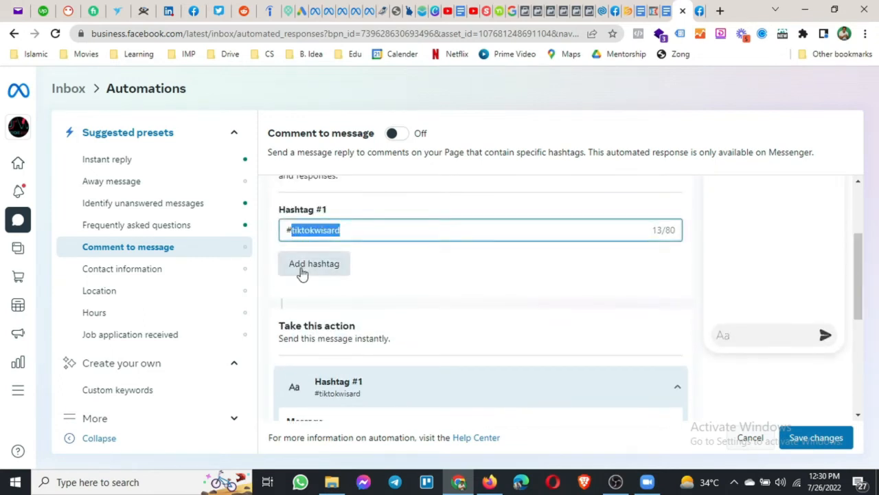
type("sser")
key("BackSpace")
type("ervices")
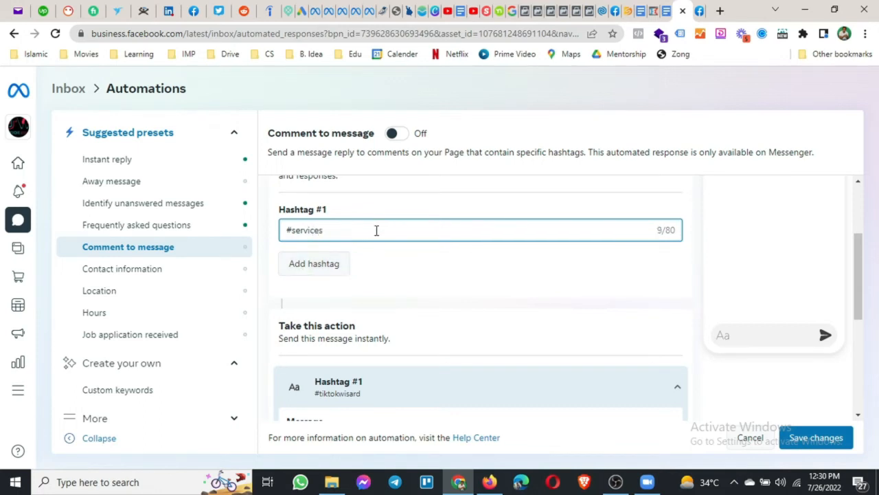
scroll(377, 234, "down", 2)
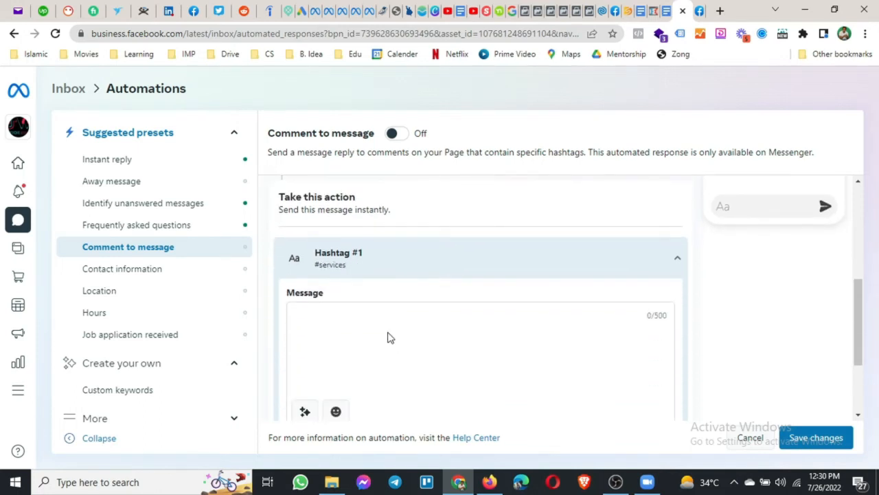
Write the reply 'Hi [Full name of recipient]', 'Thanks for your comment.' and 'Here are our services'.
left_click(358, 316)
left_click_drag(858, 327, 867, 374)
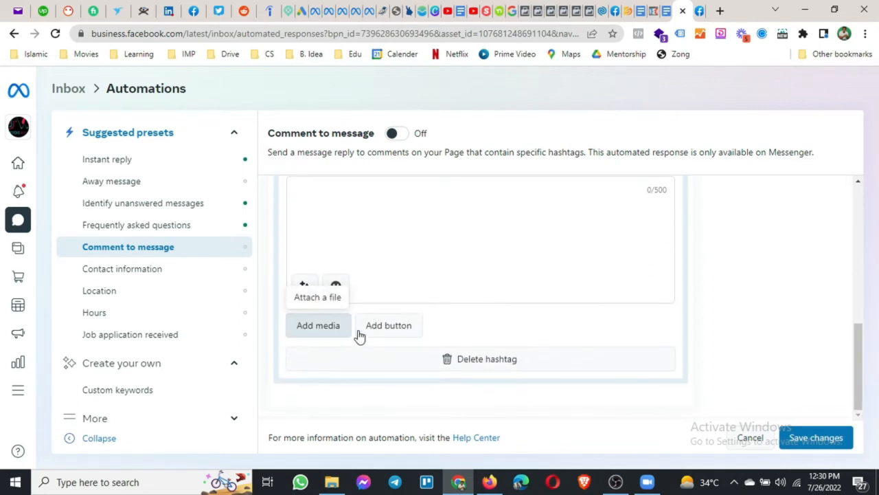
left_click(355, 194)
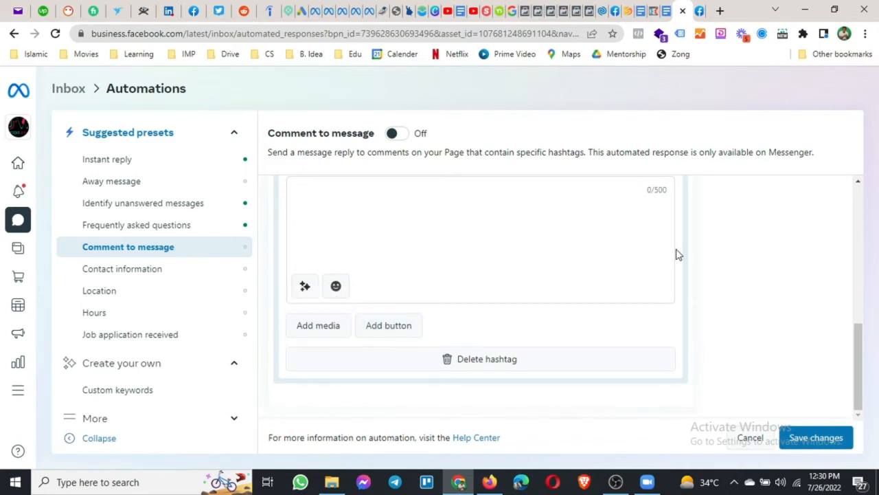
type("Hi")
left_click(304, 287)
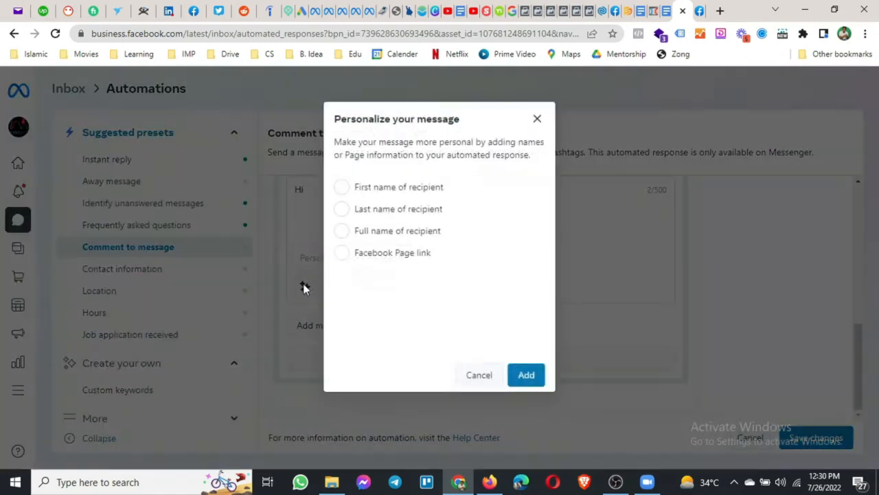
left_click(362, 231)
left_click(526, 376)
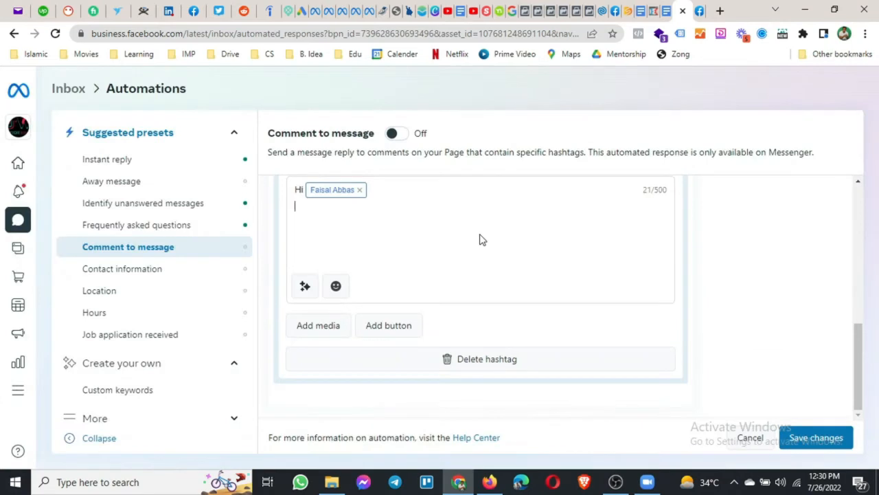
key("Return")
type("Thanks for your comment.")
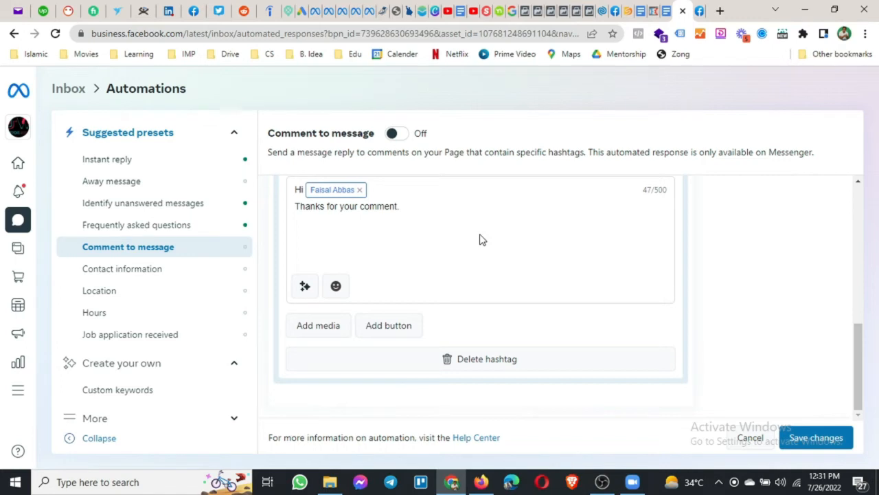
type("Here are our services")
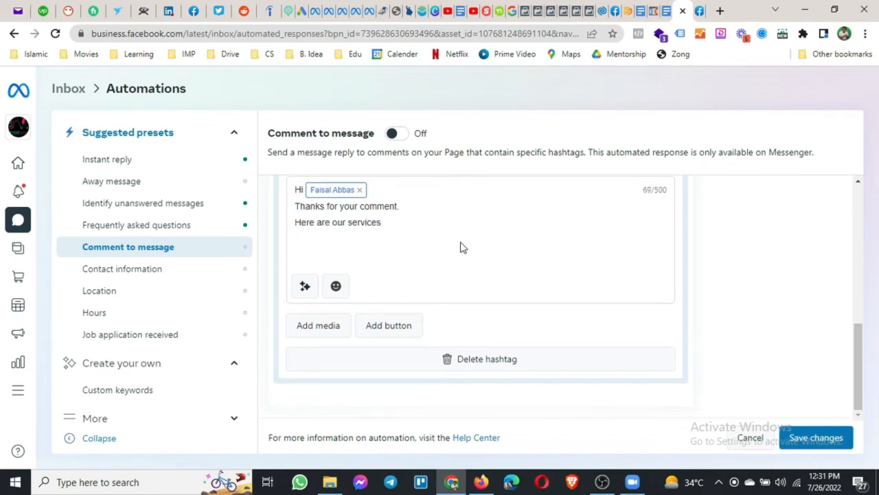
left_click(393, 329)
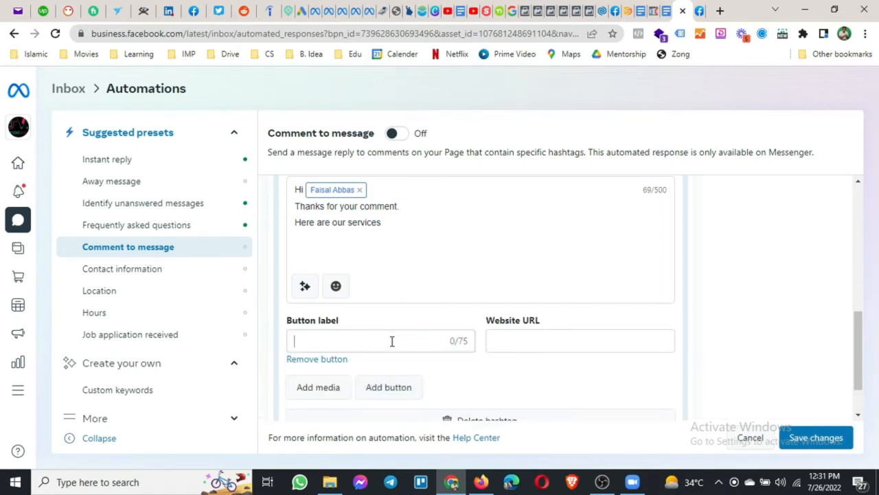
left_click(391, 341)
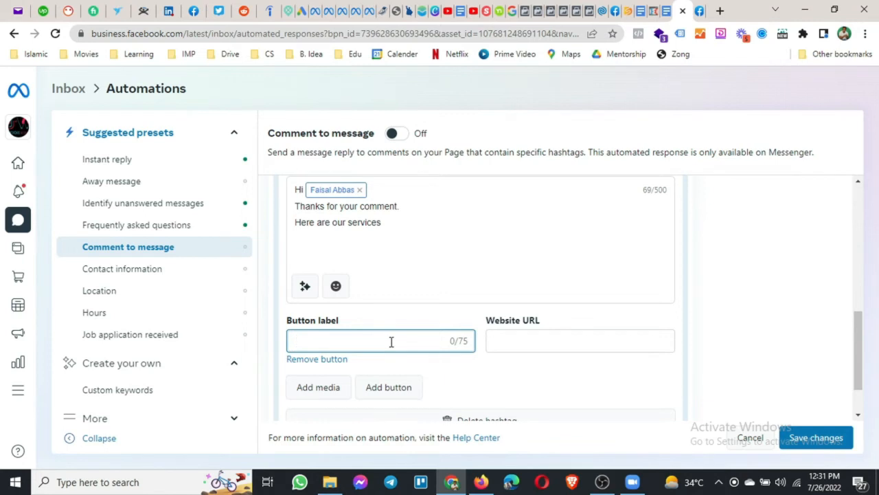
type("Services")
key("Tab")
type("htt")
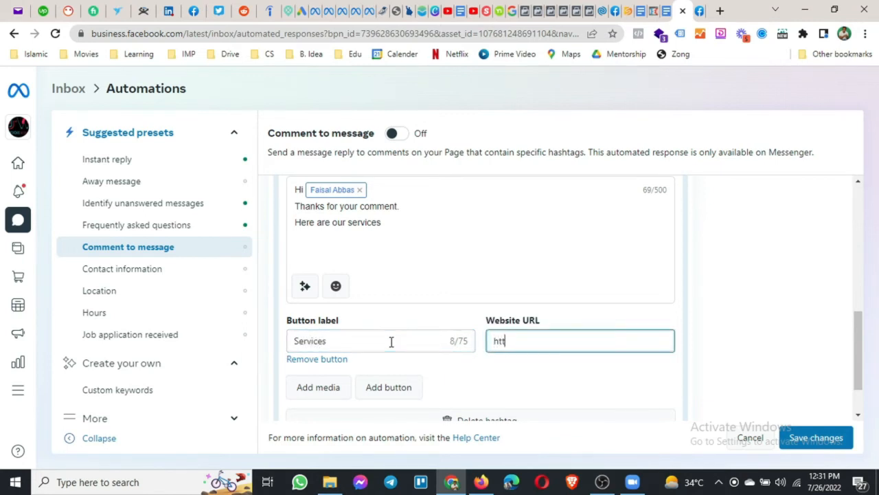
type("ps://www.centenn")
key("BackSpace")
key("BackSpace")
type("enni")
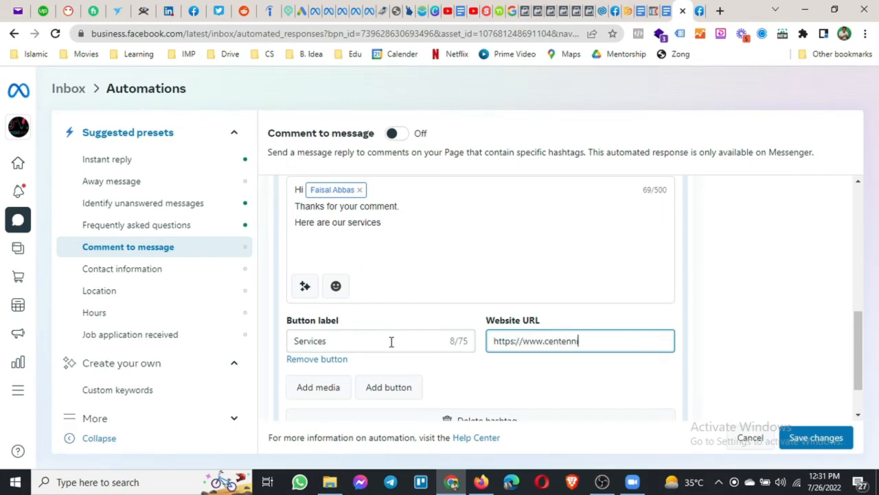
type("alsol.com")
scroll(395, 361, "down", 1)
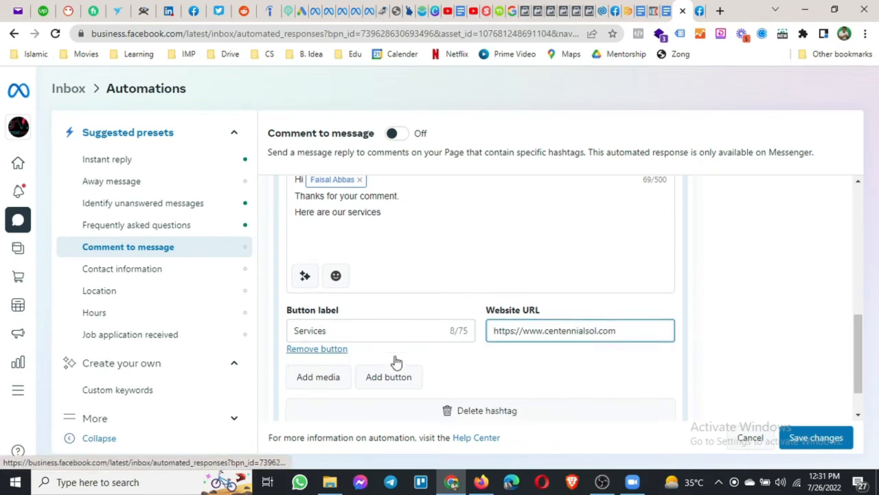
scroll(415, 303, "up", 3)
scroll(405, 302, "up", 2)
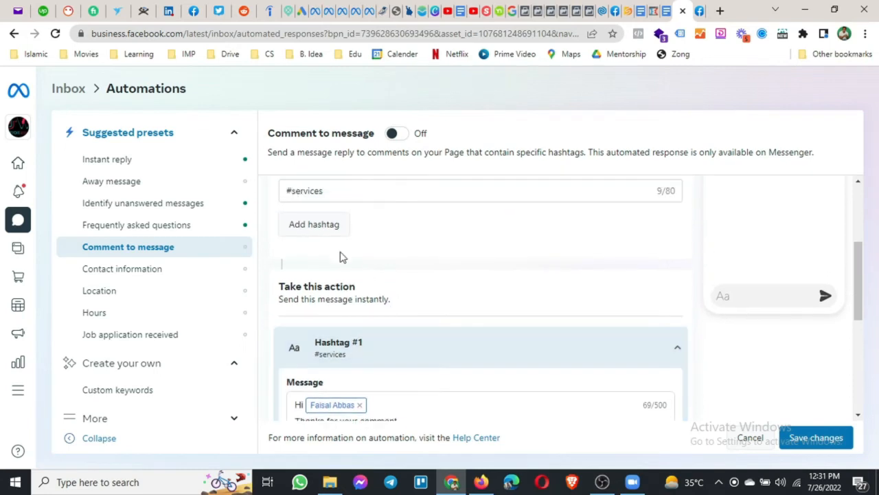
Add a second trigger hashtag, #adswisardfacebookadscourse.
left_click(330, 274)
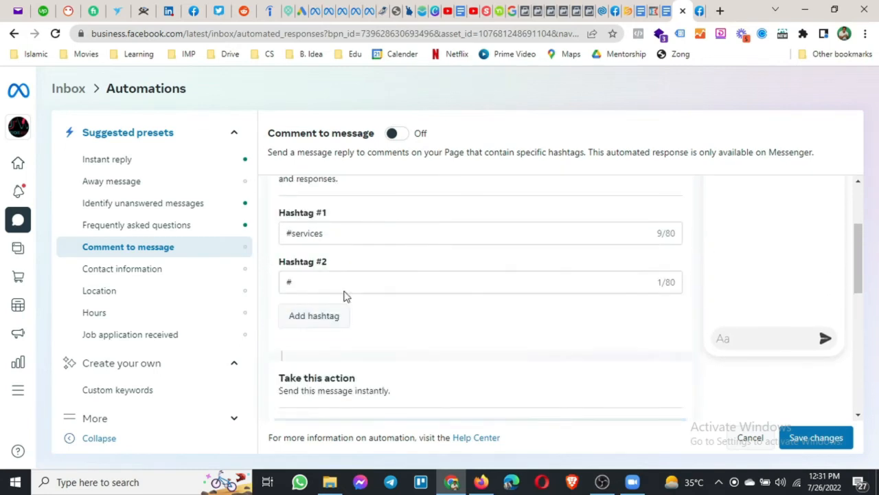
left_click(353, 287)
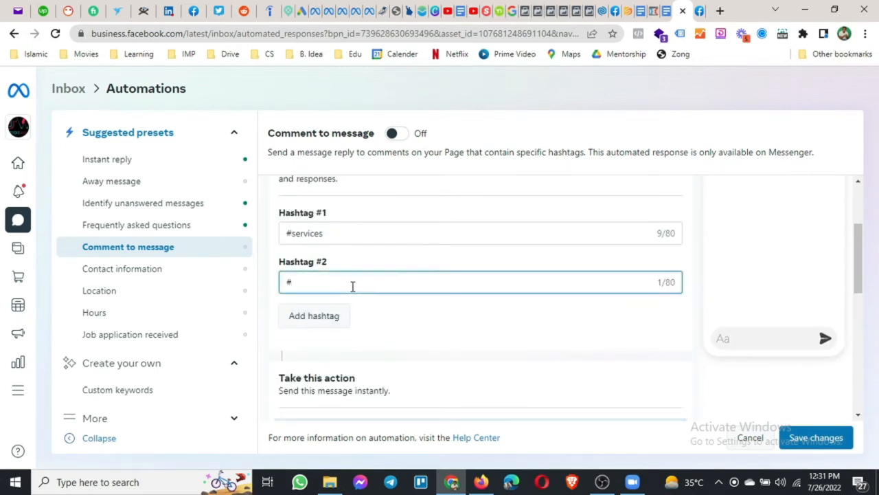
type("adswisardfaceb")
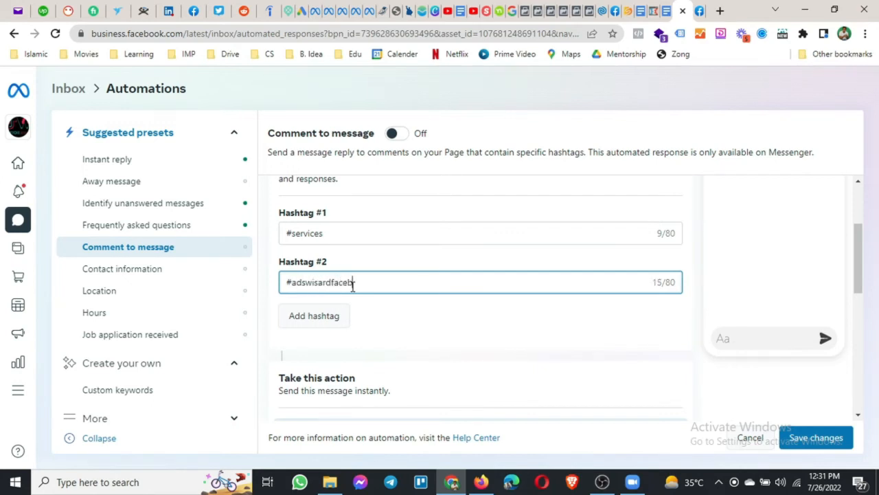
type("ookadscourse")
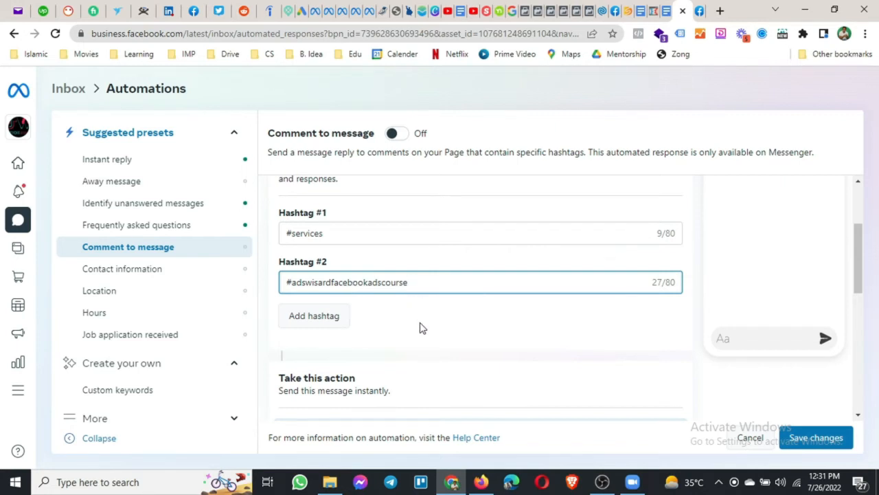
scroll(420, 330, "down", 5)
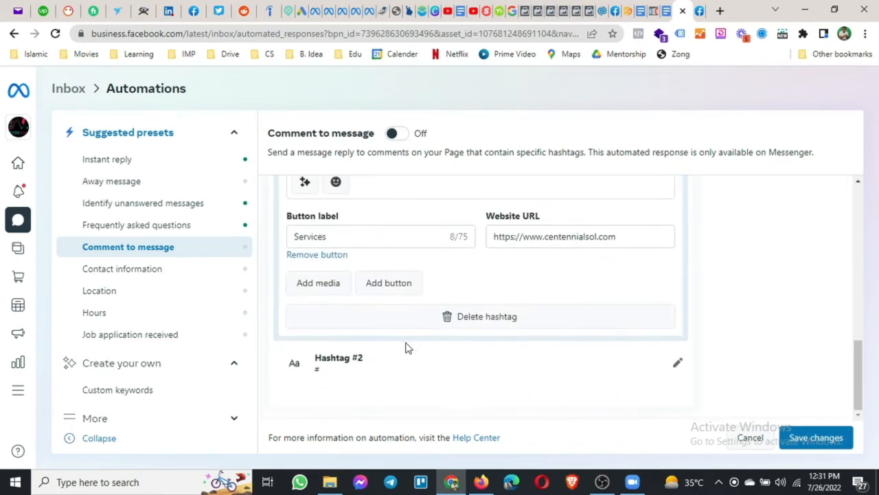
Reply to Hashtag #2 with 'Here is AdsWisard Facebook Ads Course.' and save the automation.
left_click(365, 368)
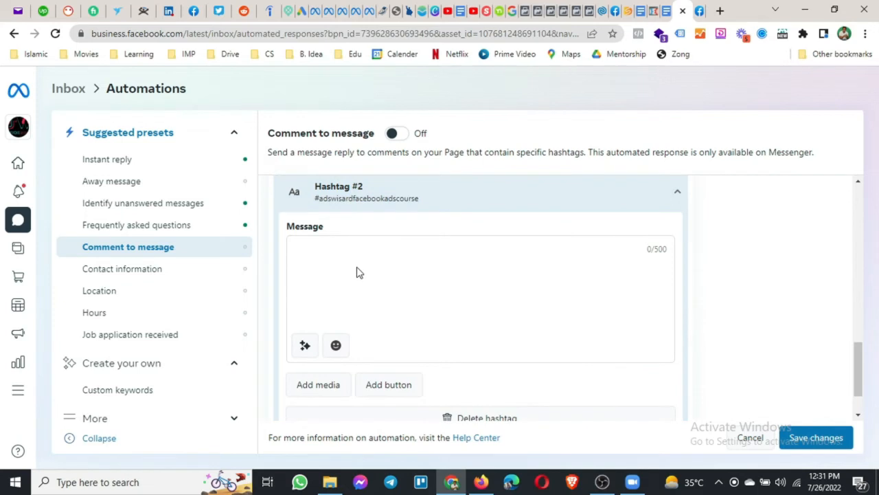
left_click(346, 244)
type("H")
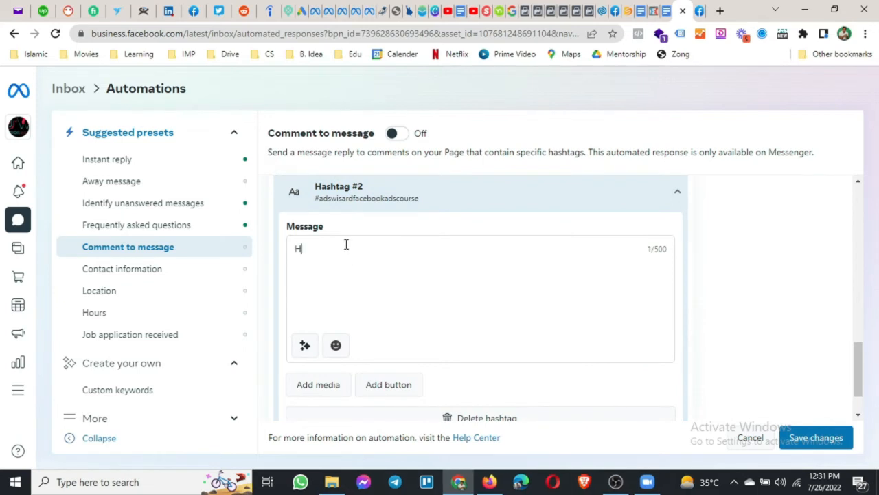
type("re")
key("BackSpace")
key("BackSpace")
type("ere is")
type("AdsWisard Facebook ")
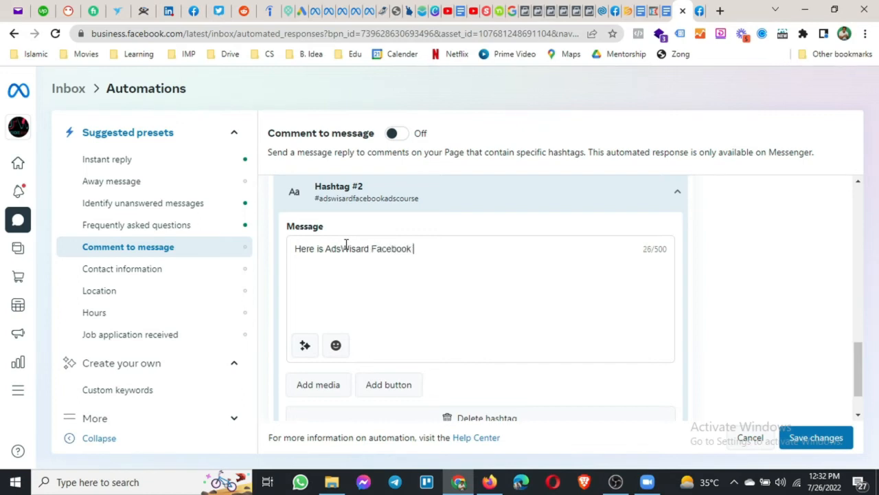
type("Ads Course.")
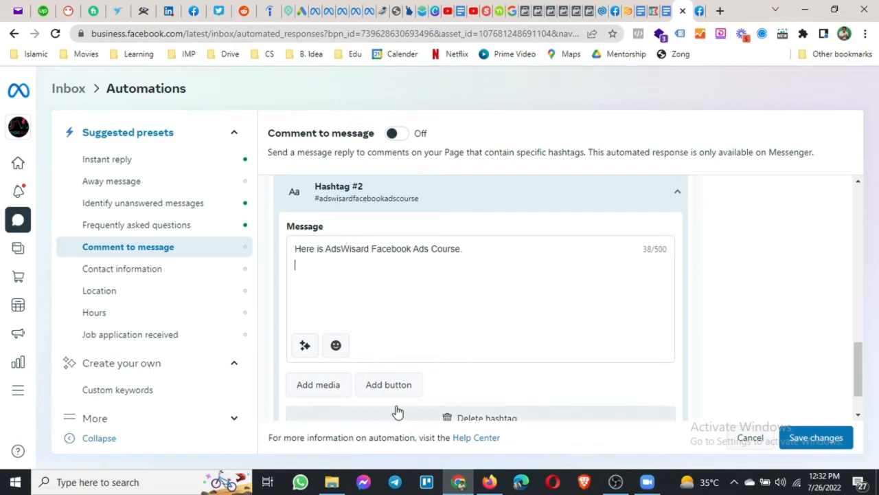
left_click(823, 442)
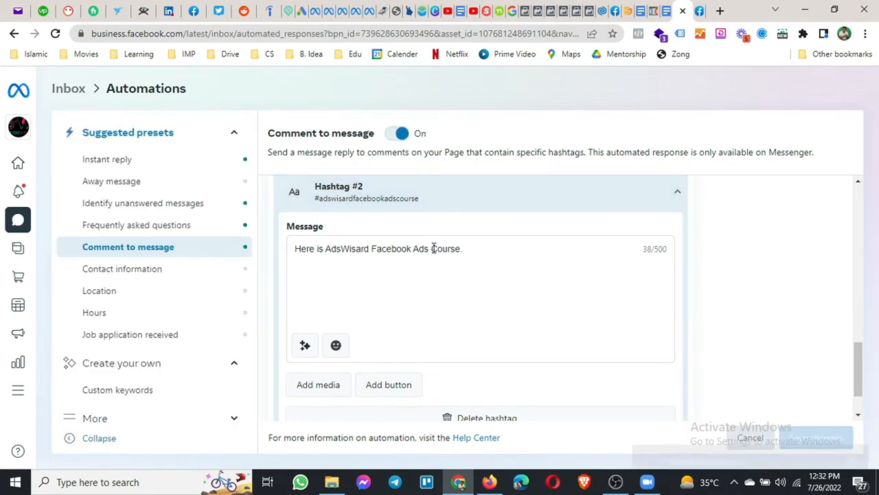
Check the saved #services and #adswisardfacebookadscourse hashtags, then open the Contact information preset.
scroll(761, 333, "up", 3)
scroll(761, 333, "up", 5)
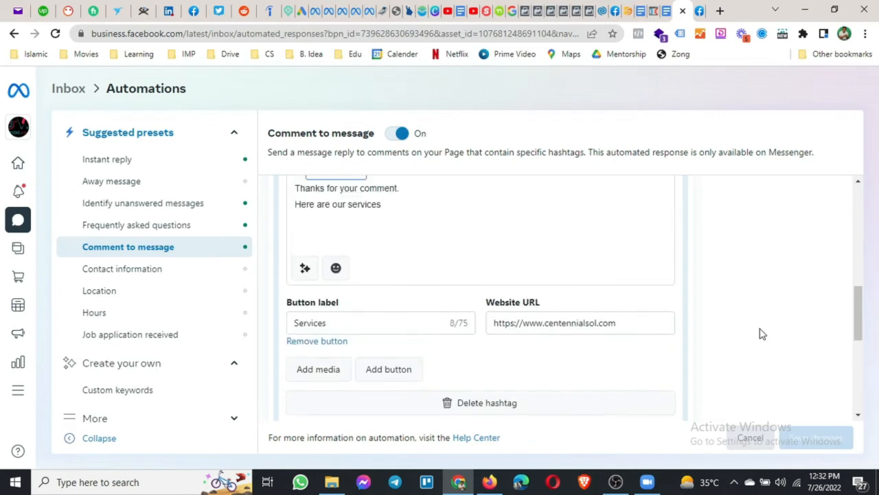
scroll(761, 333, "up", 2)
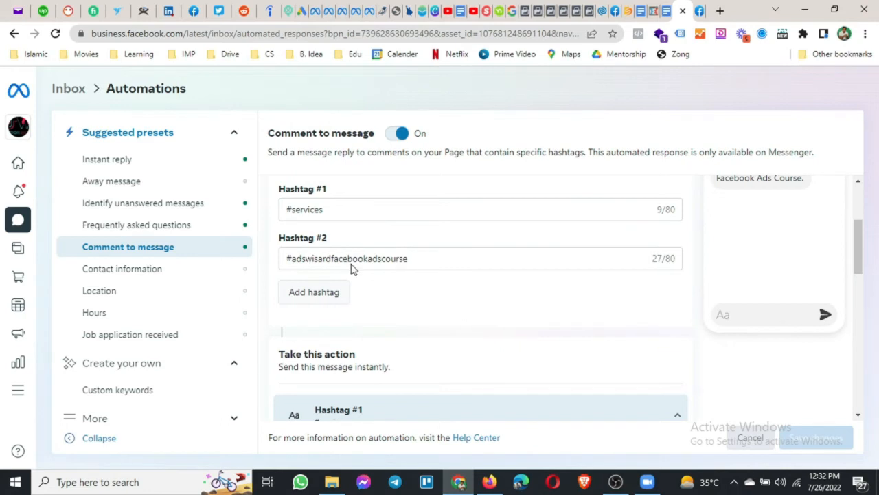
scroll(442, 294, "down", 1)
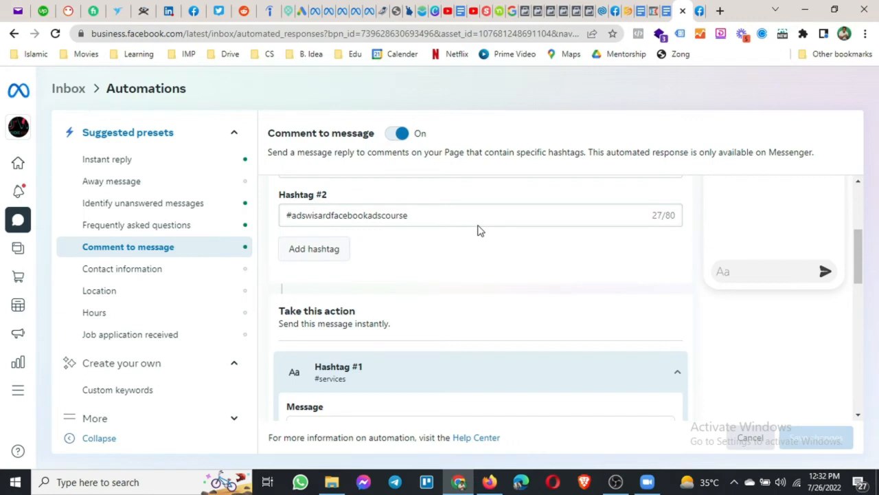
scroll(426, 254, "up", 1)
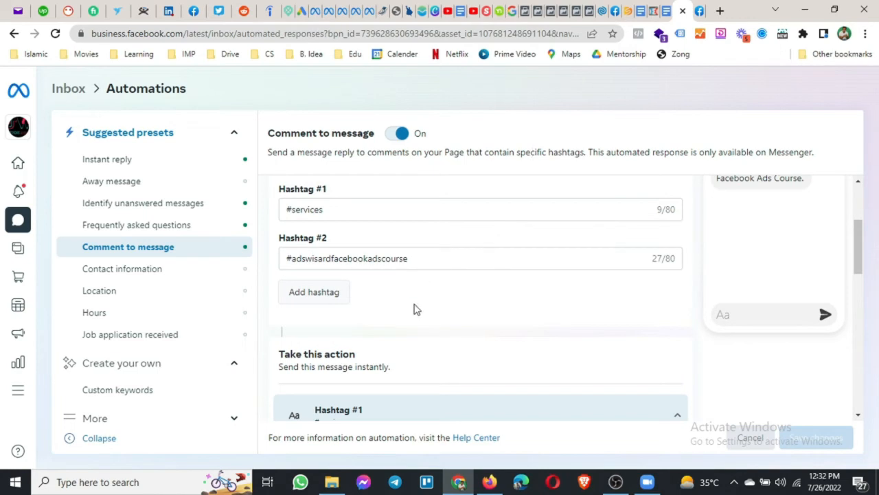
left_click(135, 276)
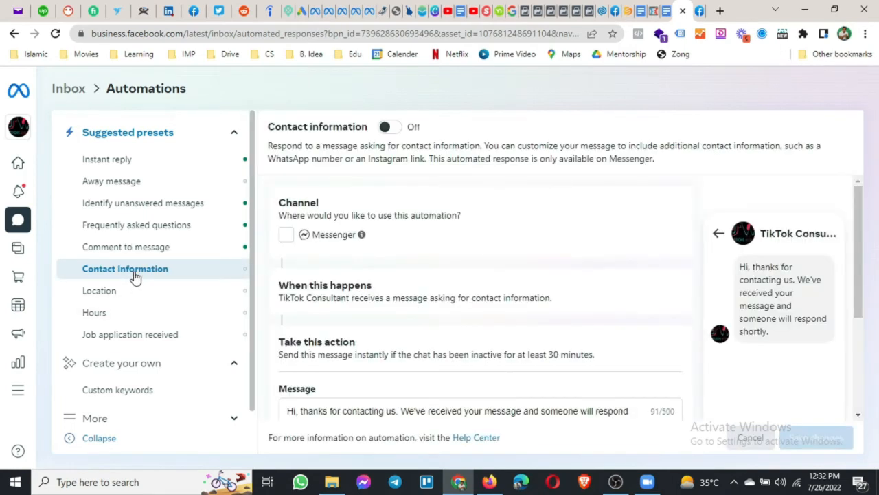
Enable Contact information on Messenger, replying 'You can contact us on' plus the business e-mail, and save.
left_click(285, 237)
scroll(345, 284, "down", 2)
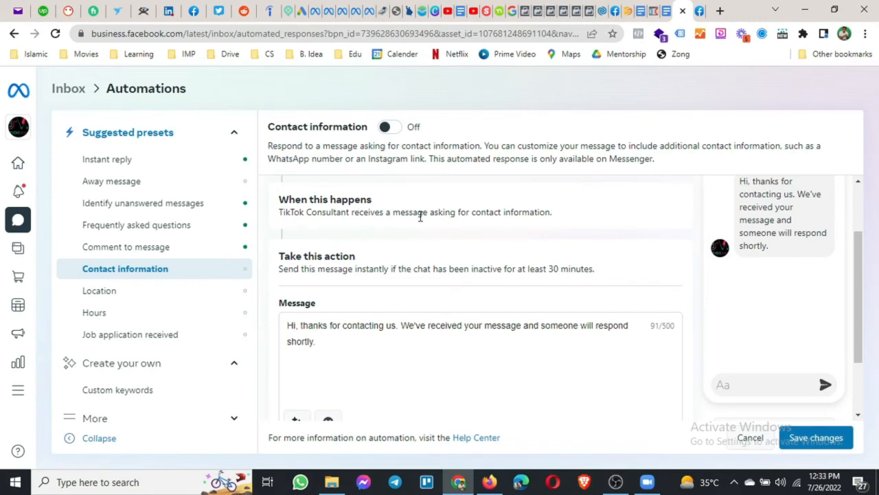
left_click_drag(430, 212, 557, 229)
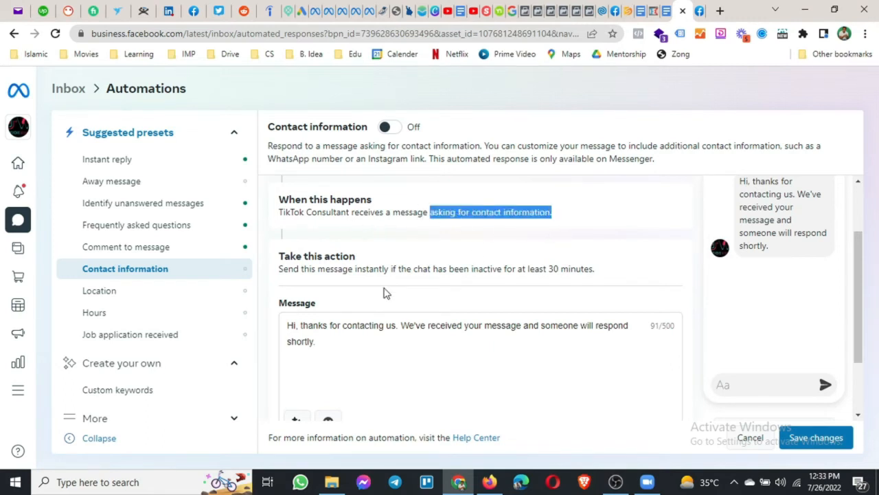
scroll(384, 293, "down", 2)
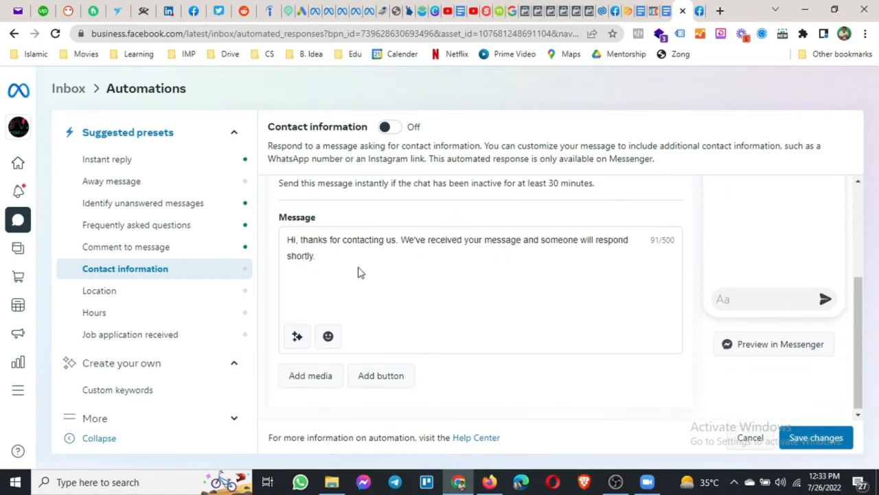
left_click_drag(329, 259, 287, 242)
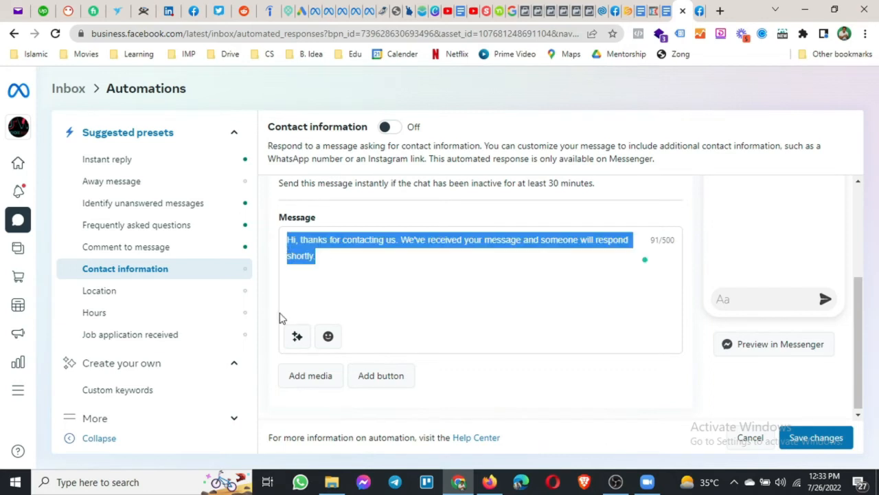
type("You c")
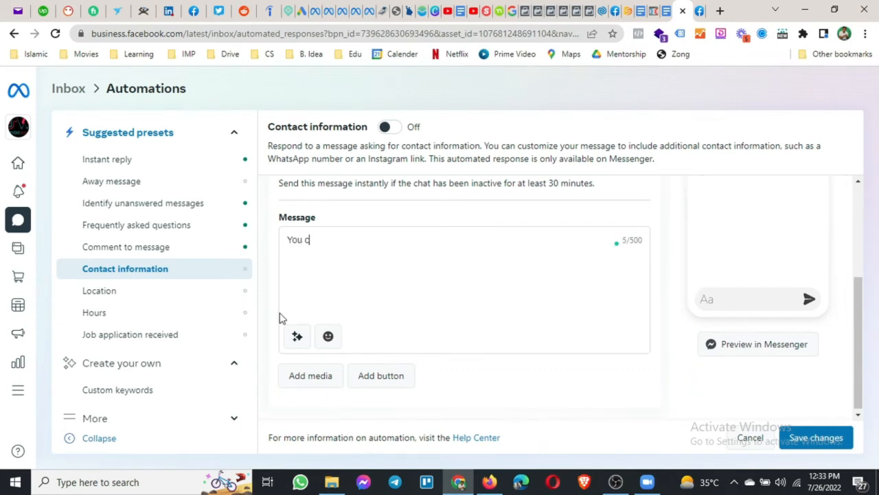
type("an contact with us on")
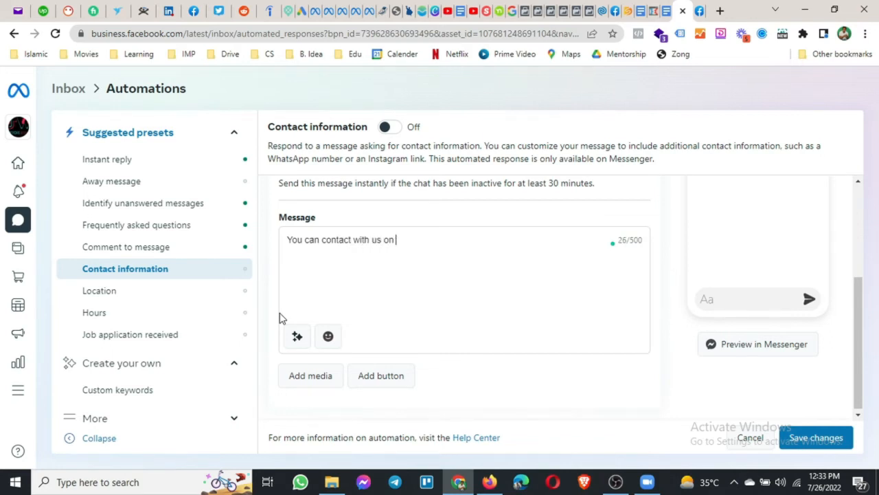
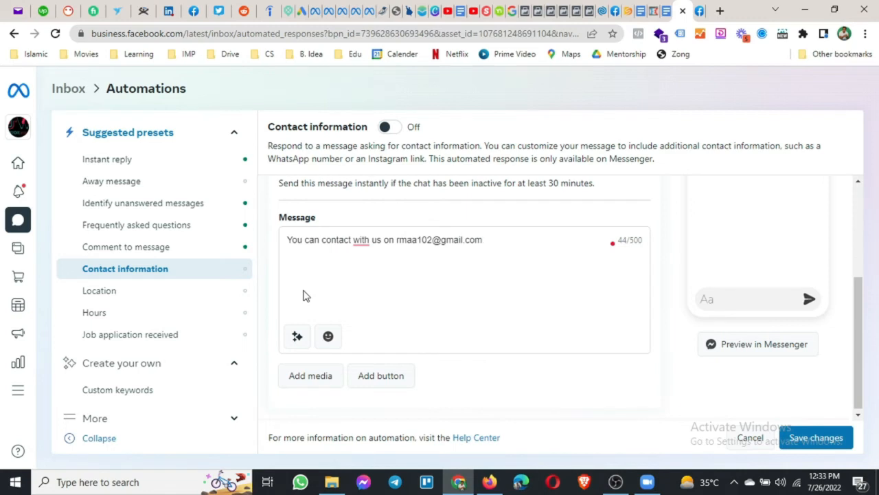
mouse_move(360, 240)
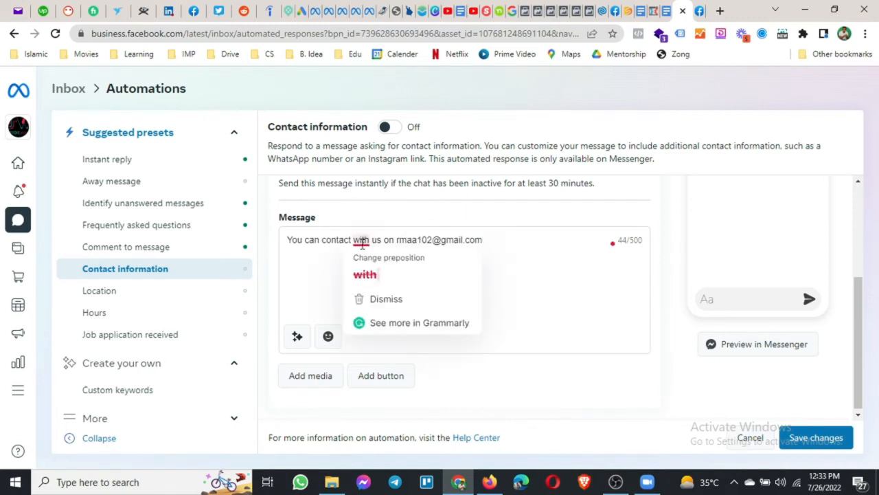
left_click(375, 275)
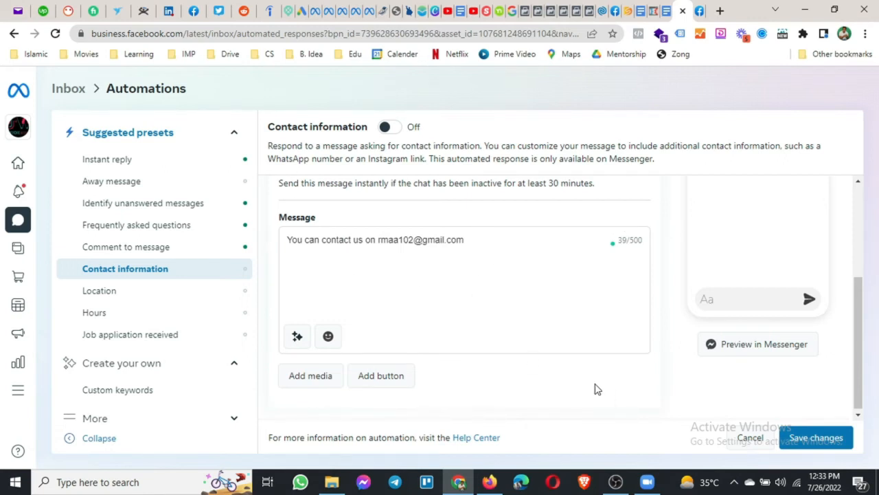
left_click(830, 438)
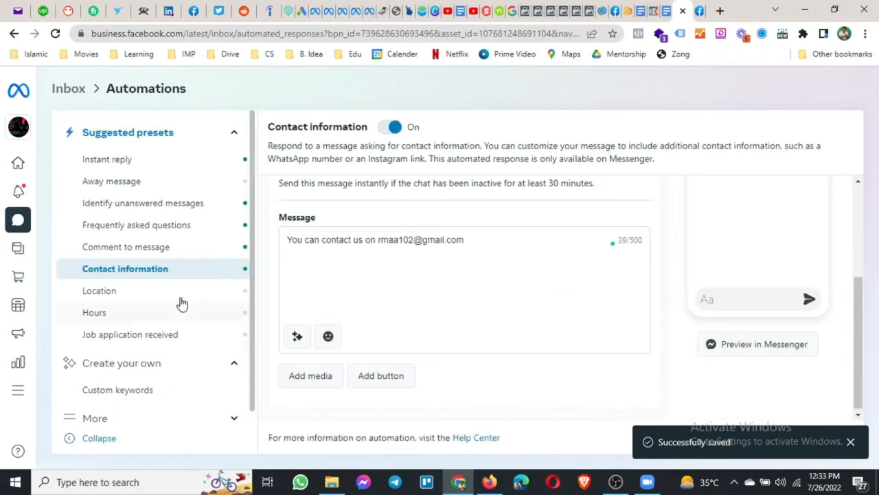
left_click(142, 292)
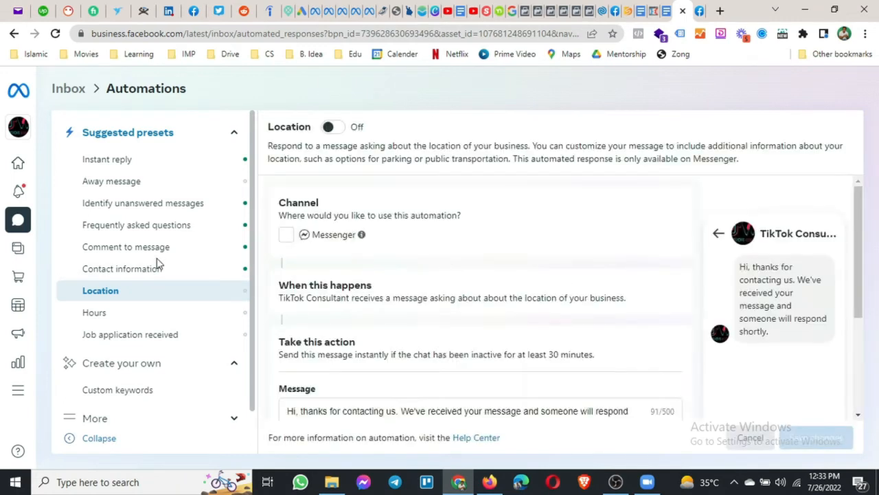
Scroll through the Location preset's settings, then open the Hours preset.
scroll(508, 271, "down", 1)
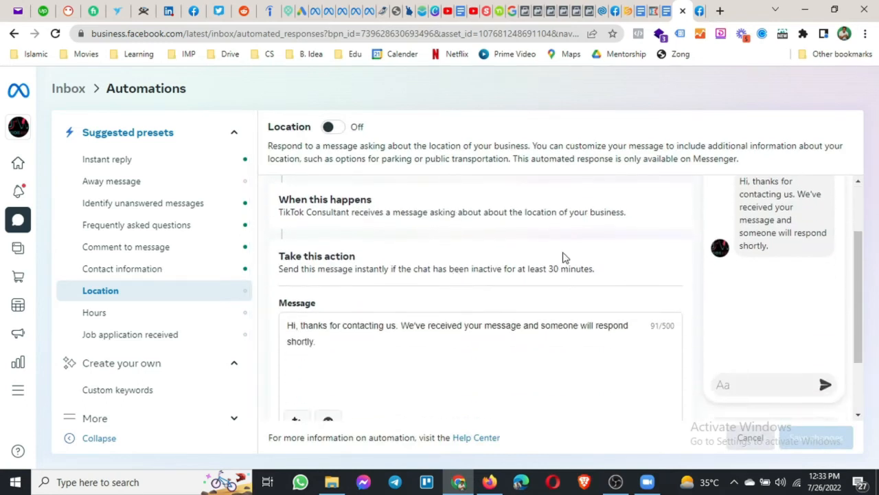
scroll(553, 278, "down", 1)
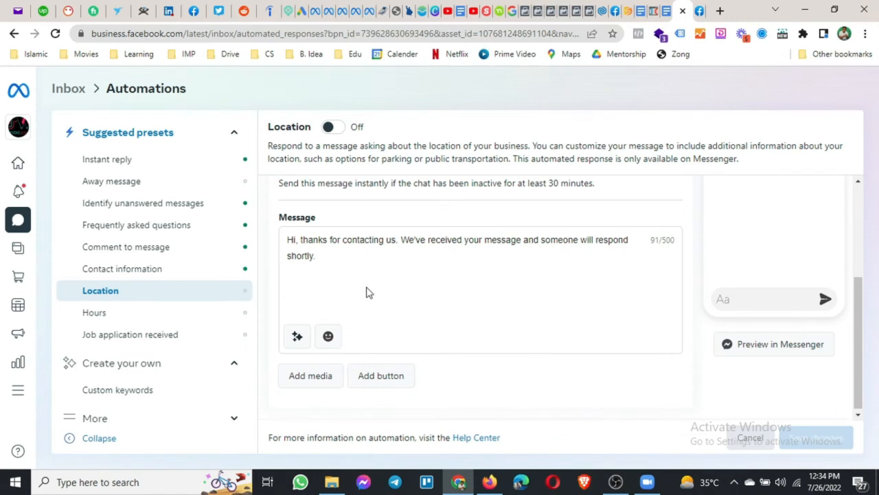
left_click(149, 315)
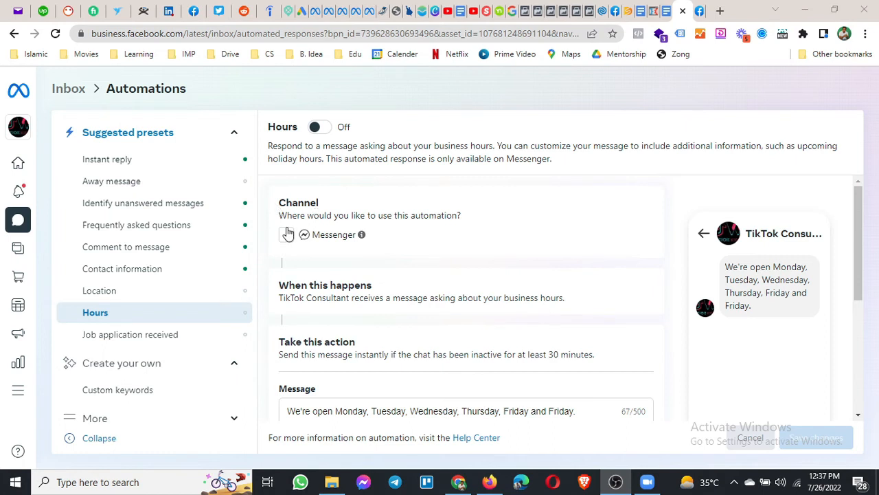
Replace the repeated second Friday in the Hours reply with Saturday.
scroll(330, 297, "down", 1)
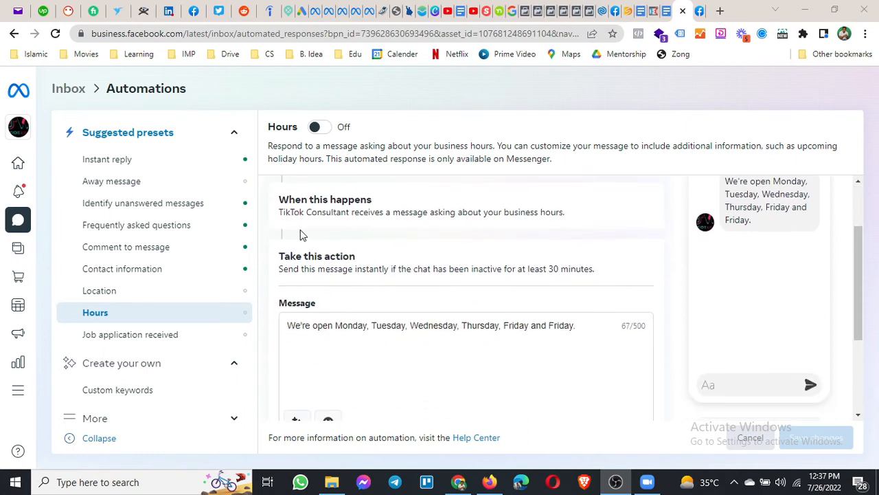
left_click_drag(504, 213, 566, 225)
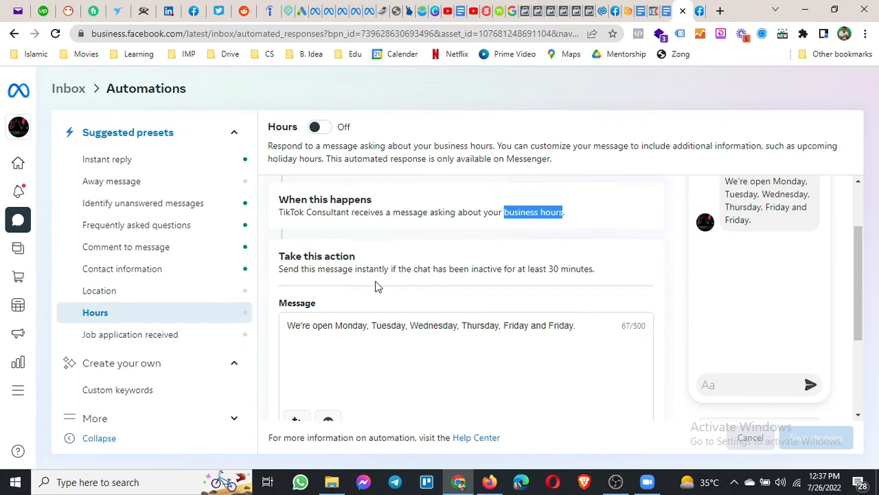
scroll(375, 286, "down", 1)
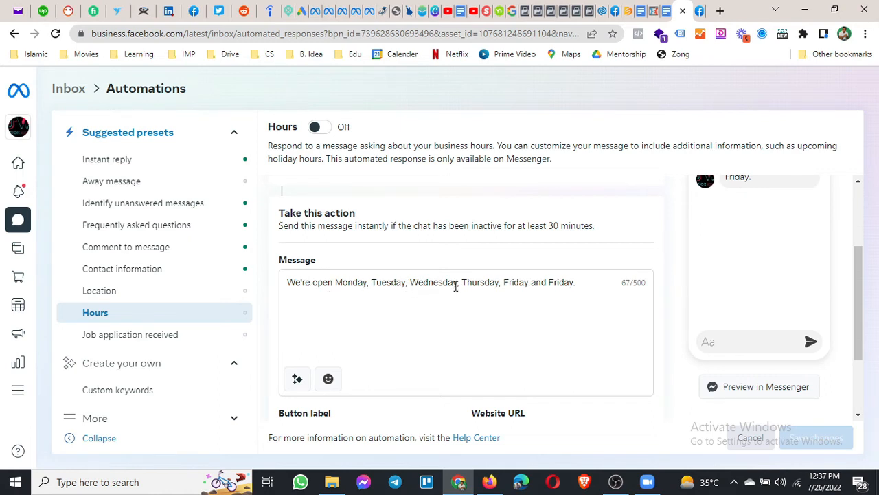
left_click_drag(550, 282, 574, 282)
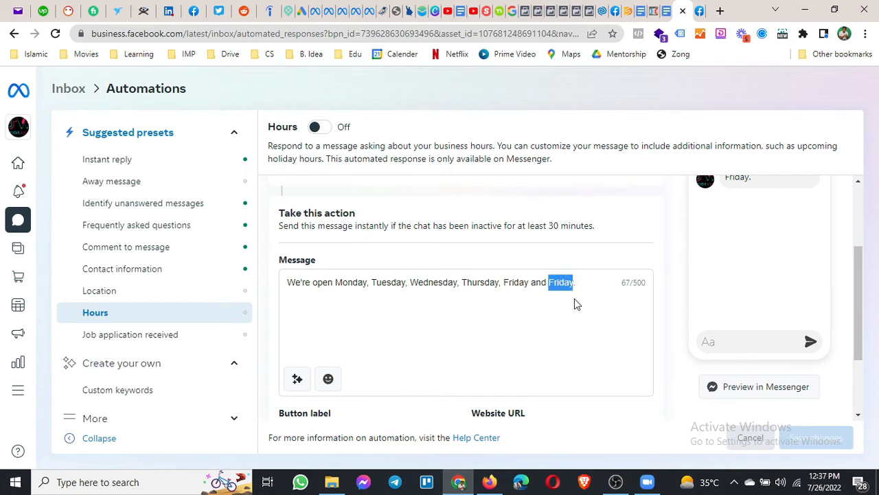
type("Saturdya")
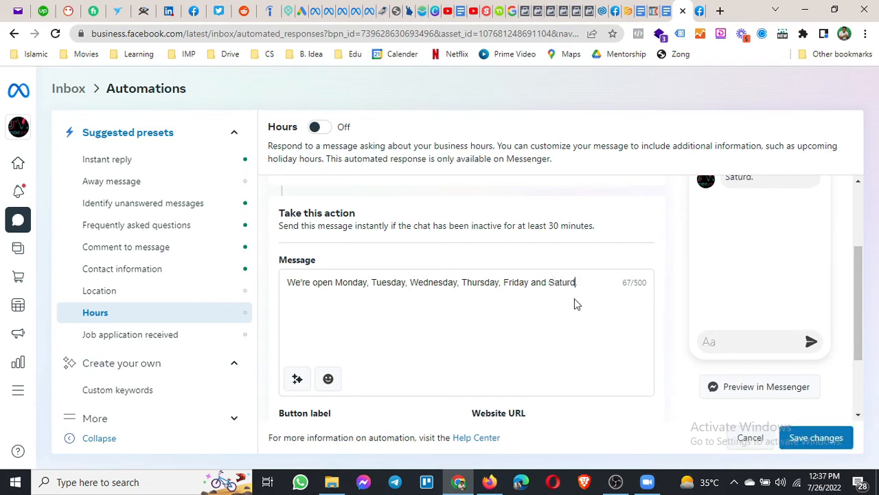
key("BackSpace")
key("BackSpace")
type("ay")
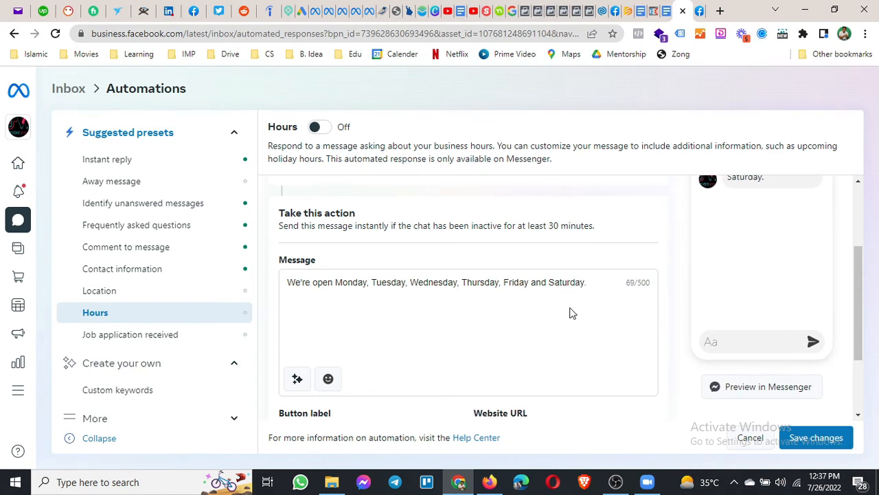
Check the See Hours button's About page URL and save the Hours automation On.
scroll(485, 377, "down", 3)
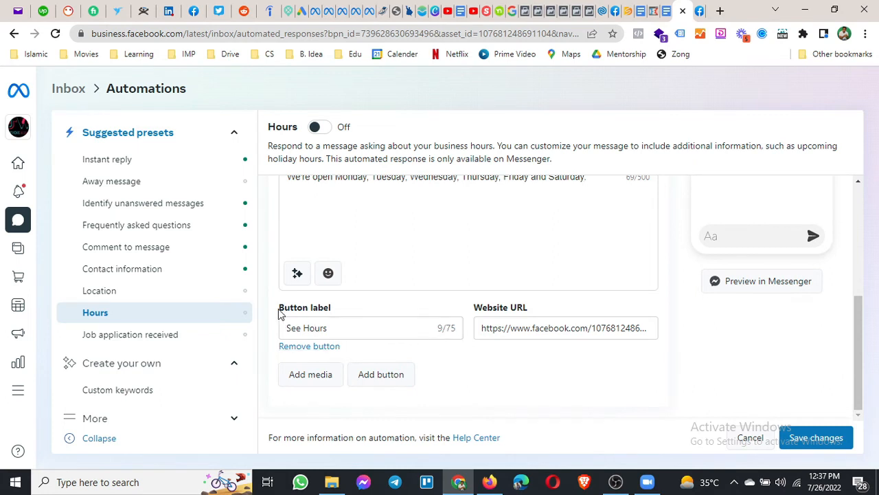
left_click_drag(279, 309, 332, 310)
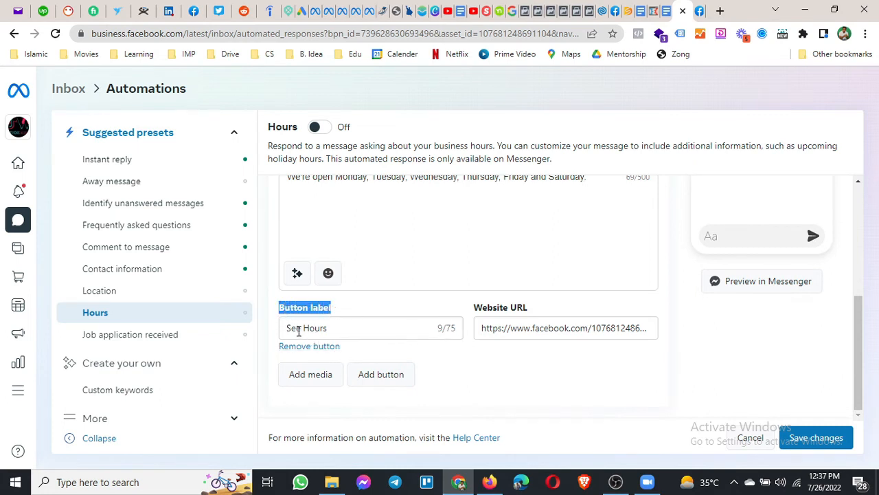
left_click(541, 329)
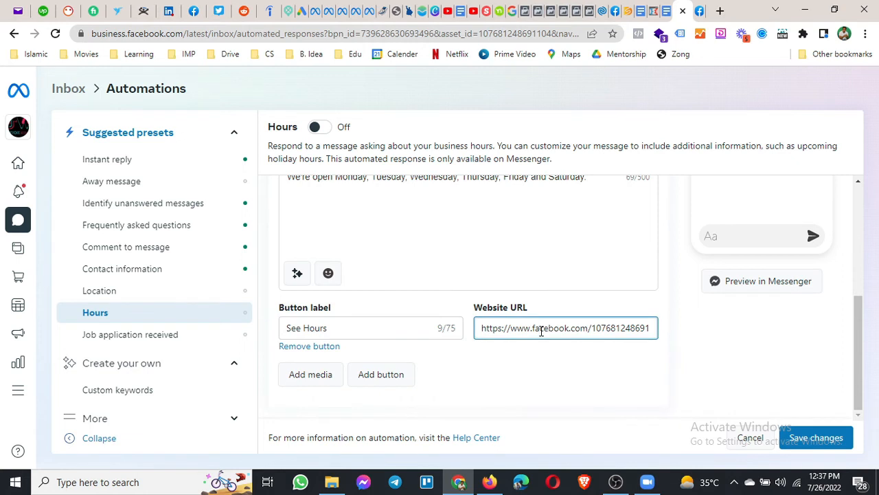
key("End")
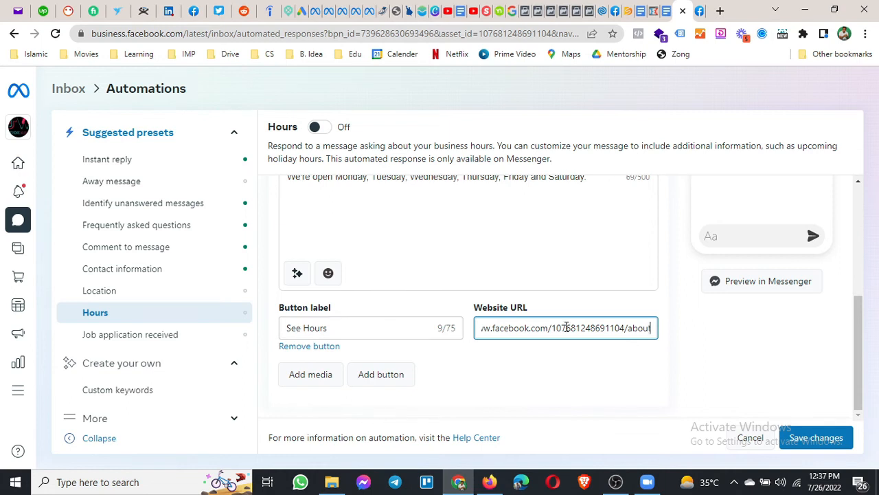
left_click(815, 440)
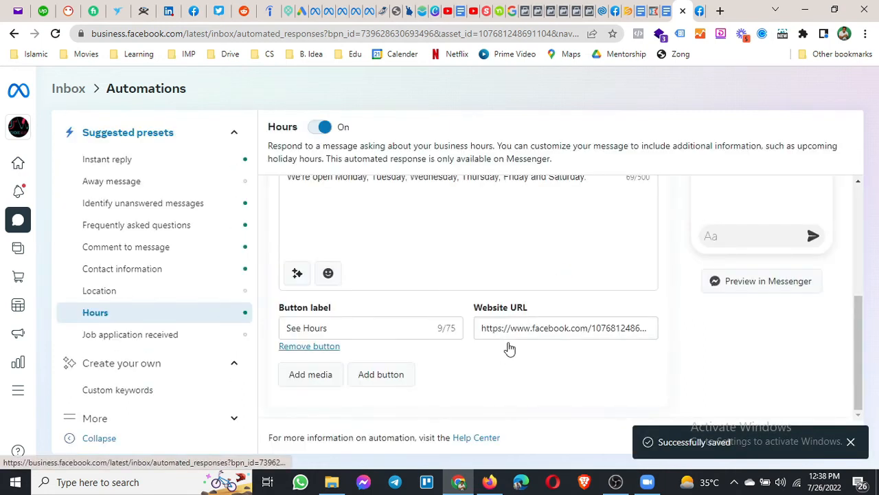
left_click(131, 290)
Review the Job application received preset's default Messenger thank-you message.
scroll(432, 321, "down", 3)
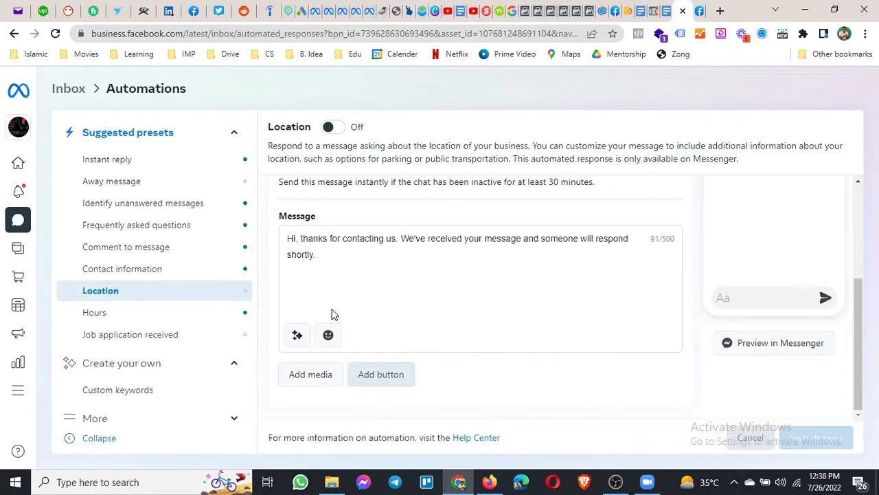
left_click(154, 340)
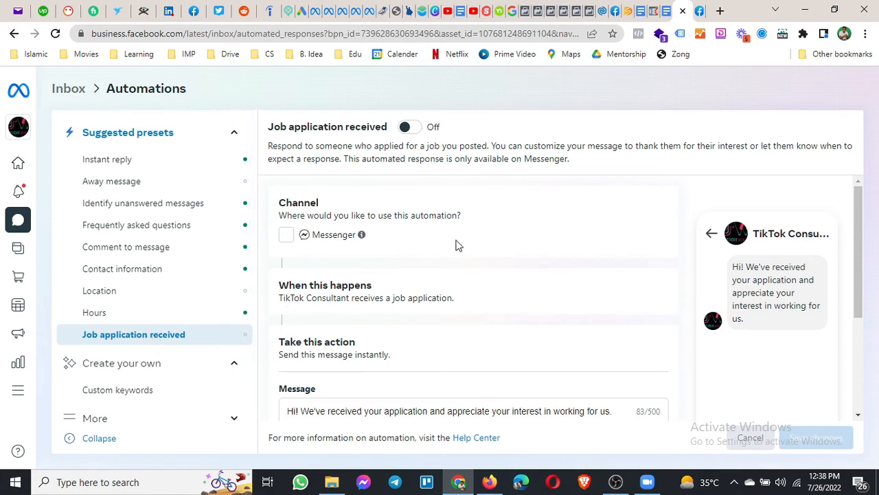
scroll(445, 268, "down", 1)
scroll(445, 267, "down", 2)
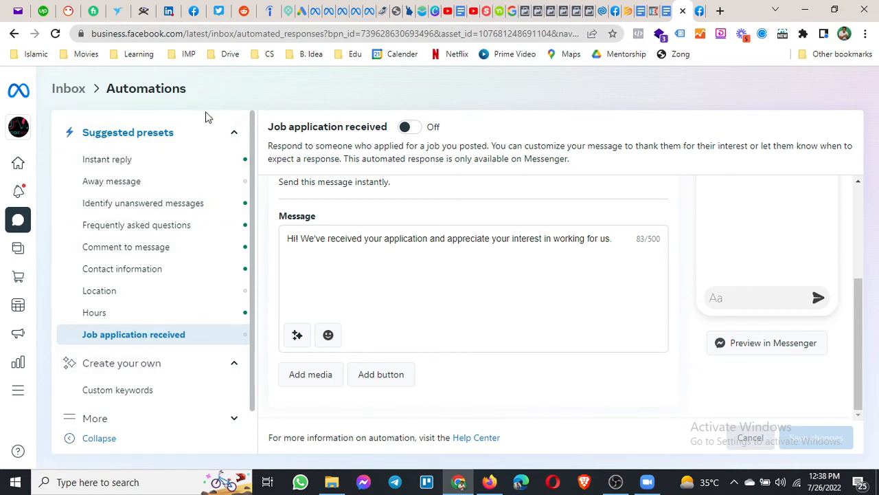
left_click(235, 135)
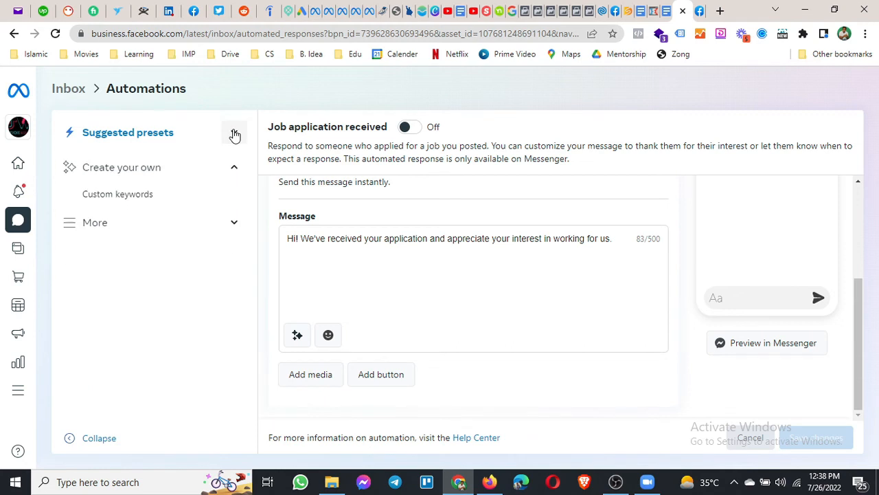
Start creating a new automation under Create your own > Custom keywords.
left_click(235, 170)
left_click(235, 171)
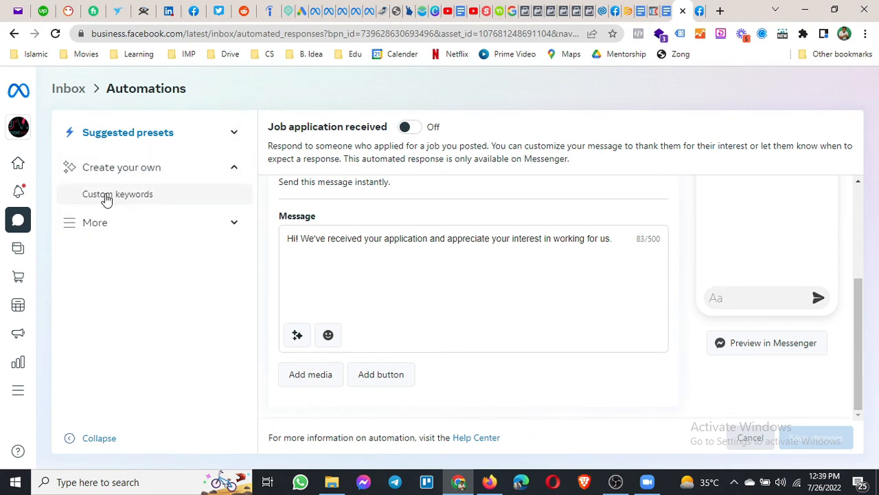
left_click(132, 204)
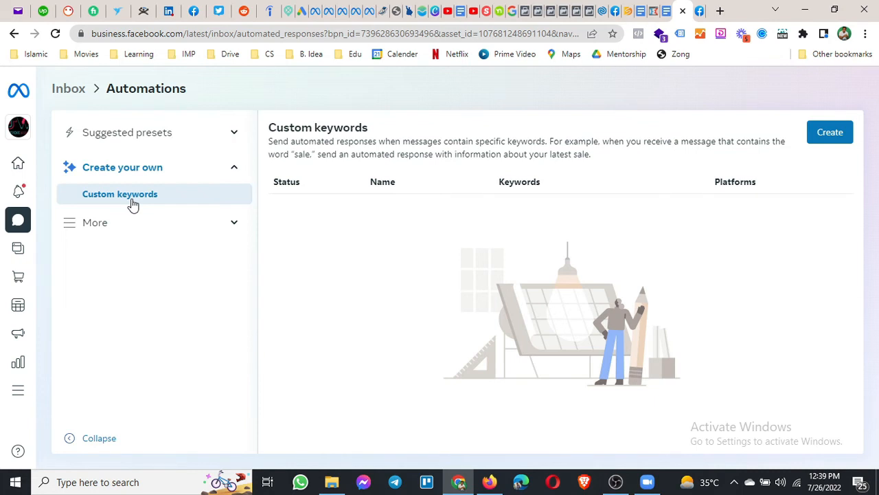
left_click(833, 135)
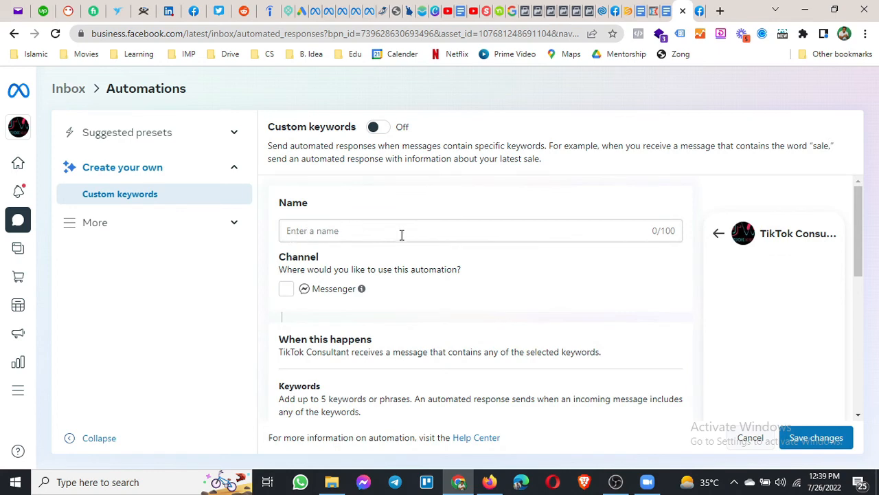
scroll(402, 234, "down", 3)
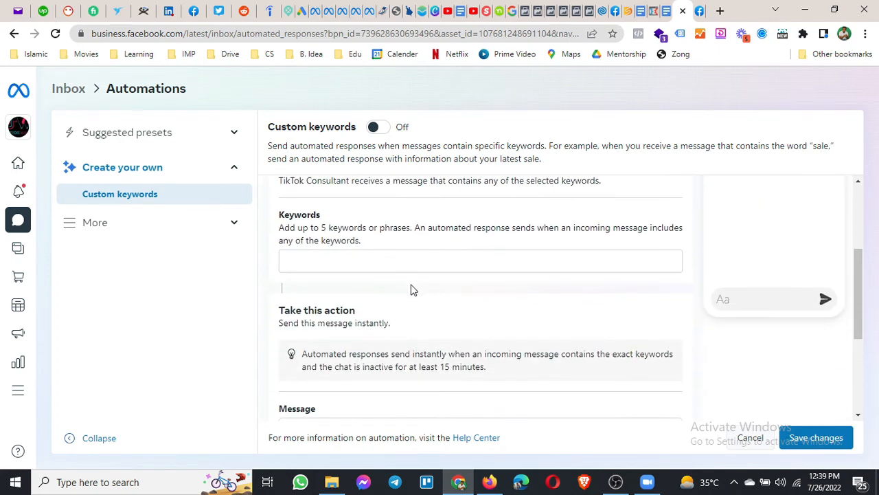
scroll(411, 290, "up", 3)
Name the automation 'Ads Course' and set it to run on Messenger.
left_click(431, 236)
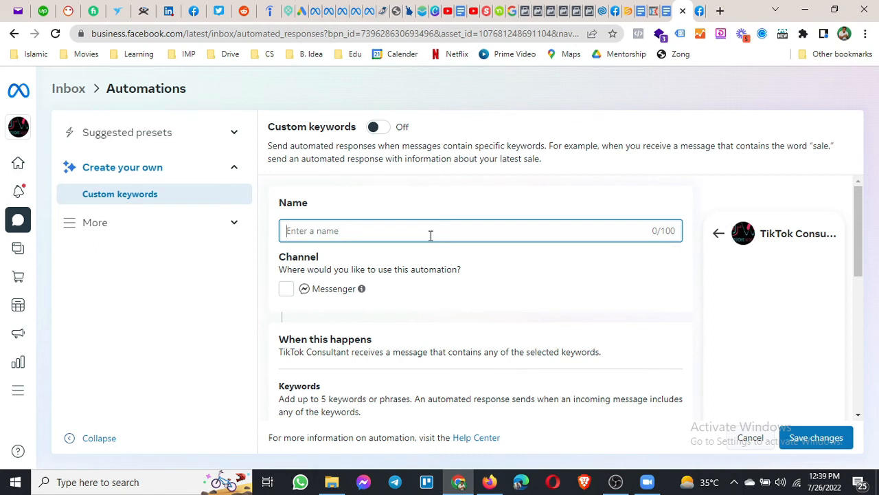
type("Ads Course")
left_click(286, 290)
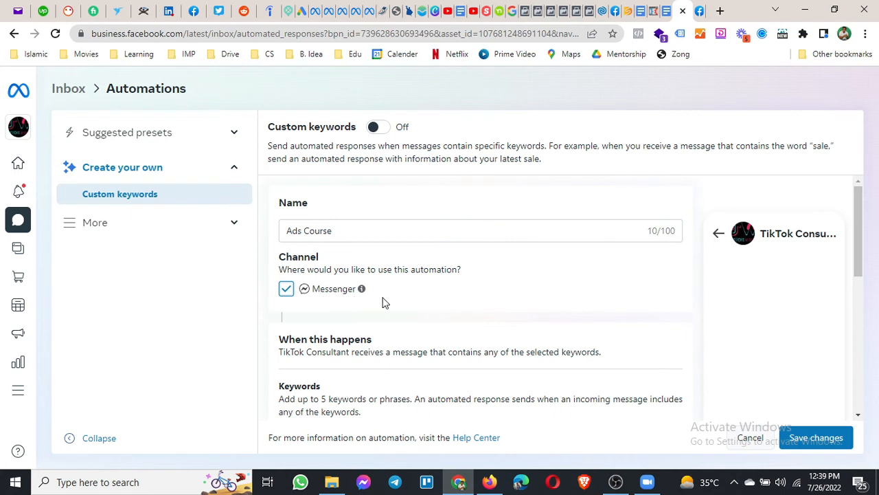
scroll(382, 302, "down", 2)
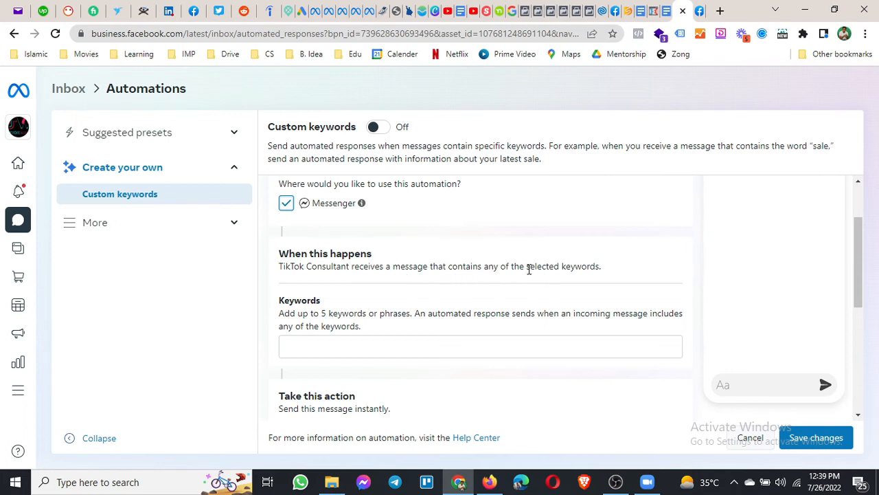
left_click_drag(526, 266, 599, 266)
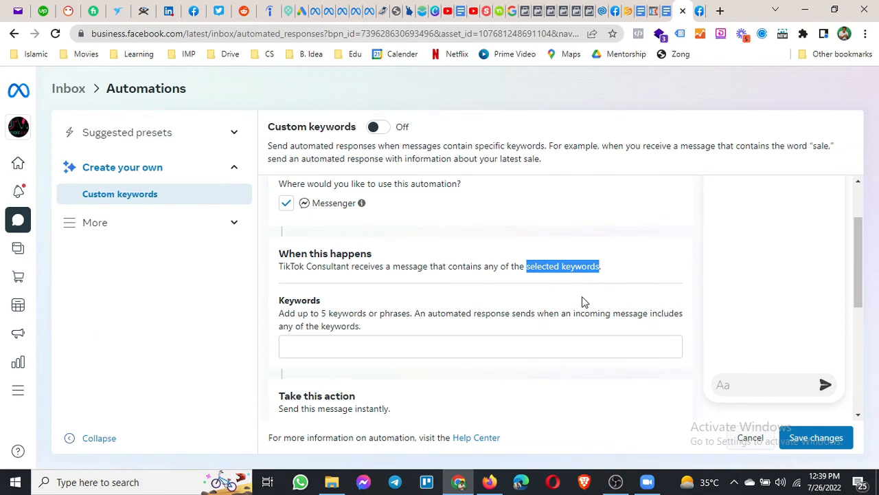
scroll(522, 316, "down", 1)
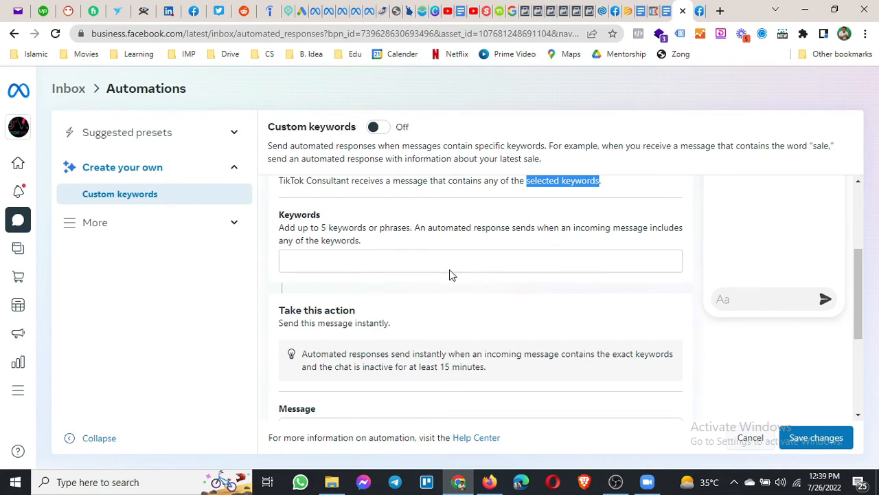
Add 'AdsWisard Facebook Ads Course' as the automation's keyword.
left_click(424, 264)
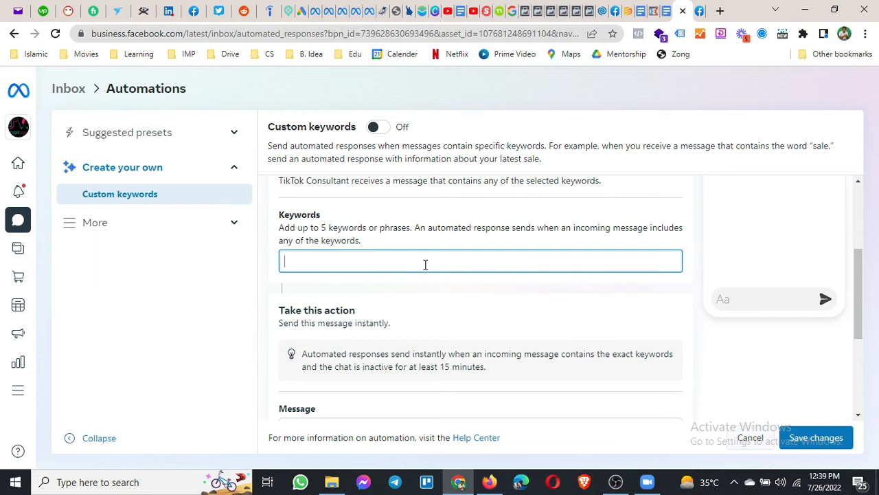
scroll(425, 265, "up", 2)
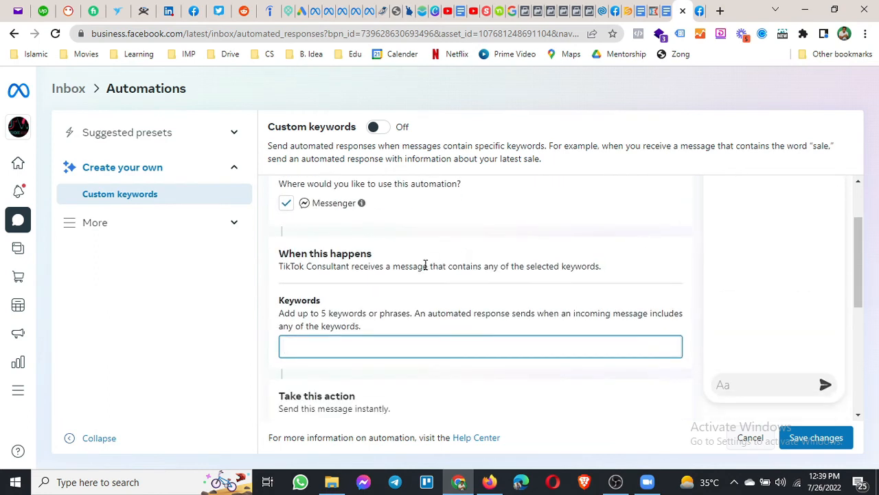
type("AdsW")
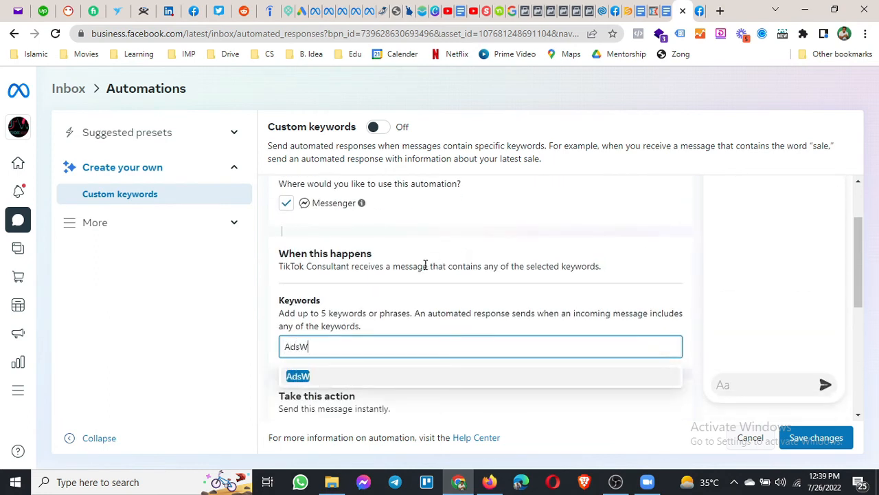
type("osard")
key("BackSpace")
key("BackSpace")
key("BackSpace")
key("BackSpace")
key("BackSpace")
type("isard")
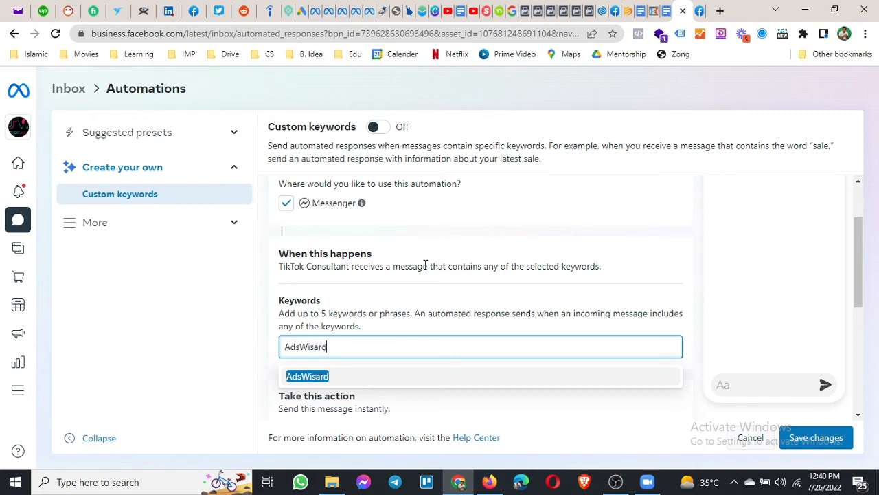
type("Facebook")
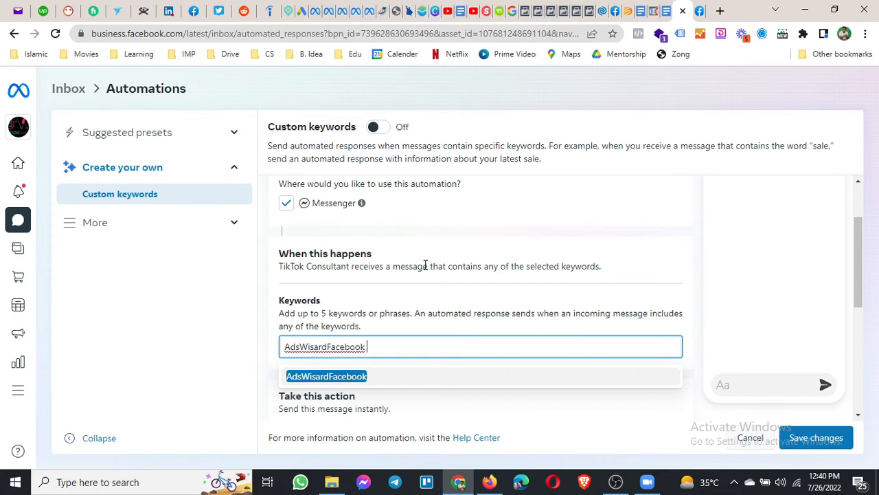
key("BackSpace")
type("AdsCourse")
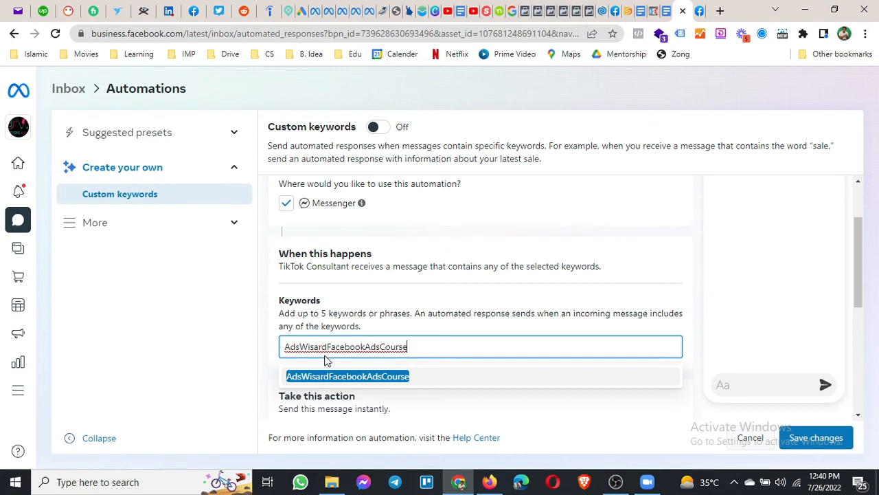
left_click(329, 347)
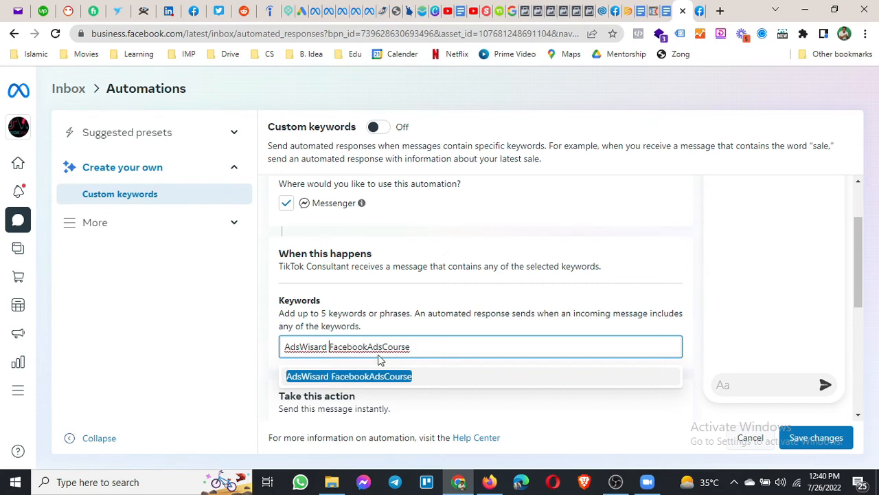
left_click(368, 347)
left_click(388, 347)
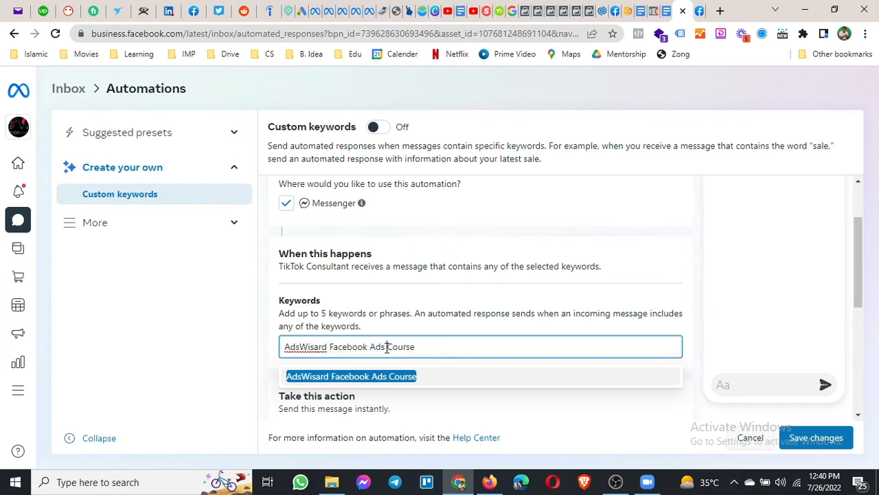
left_click(439, 376)
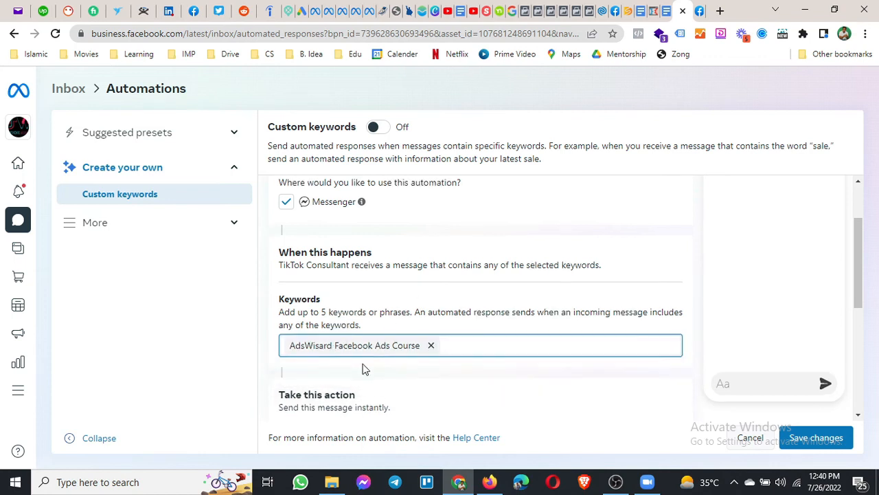
scroll(364, 369, "down", 2)
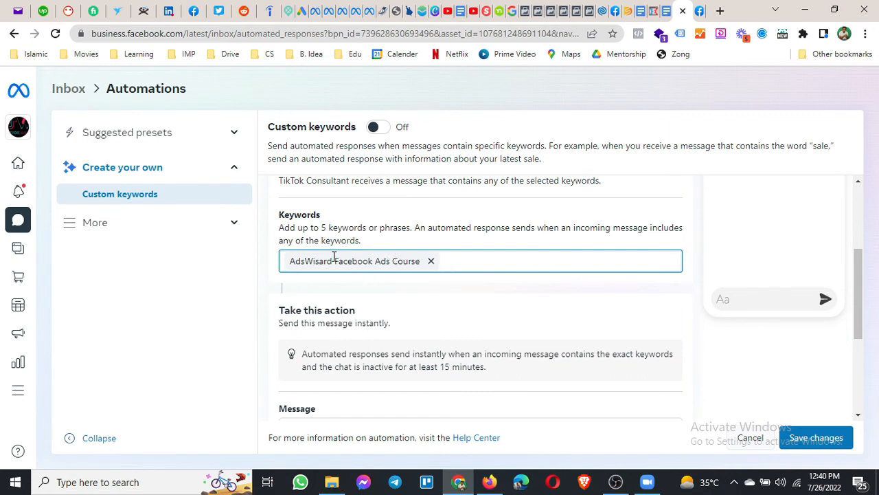
scroll(335, 259, "down", 3)
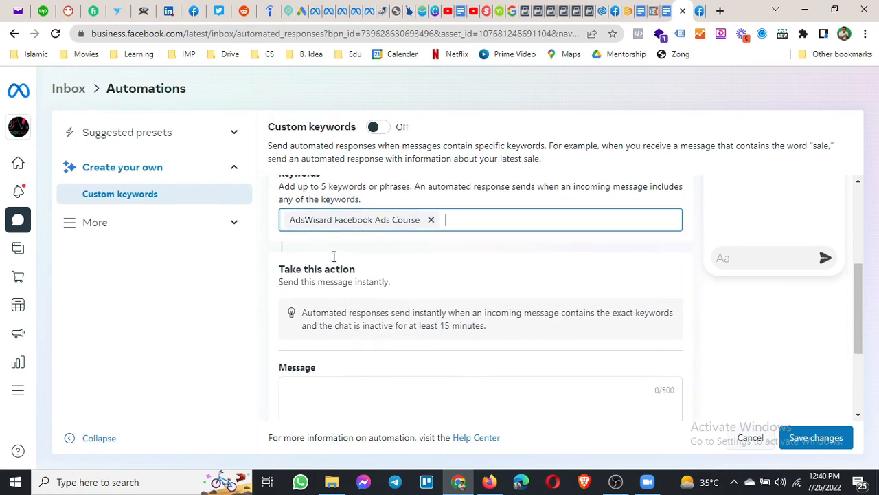
scroll(335, 261, "down", 1)
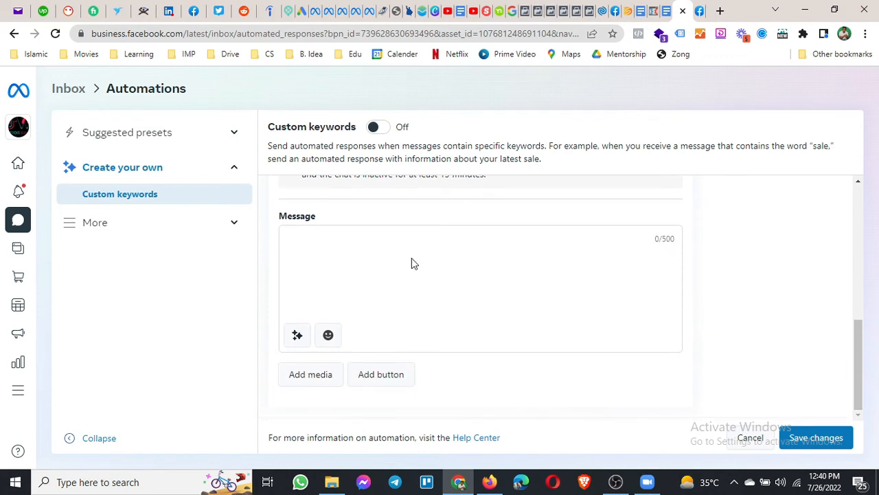
Write the reply 'Hi [Full name of recipient]' followed by a thank-you for interest in the course.
left_click(321, 240)
type("Hi")
left_click(296, 335)
left_click(380, 237)
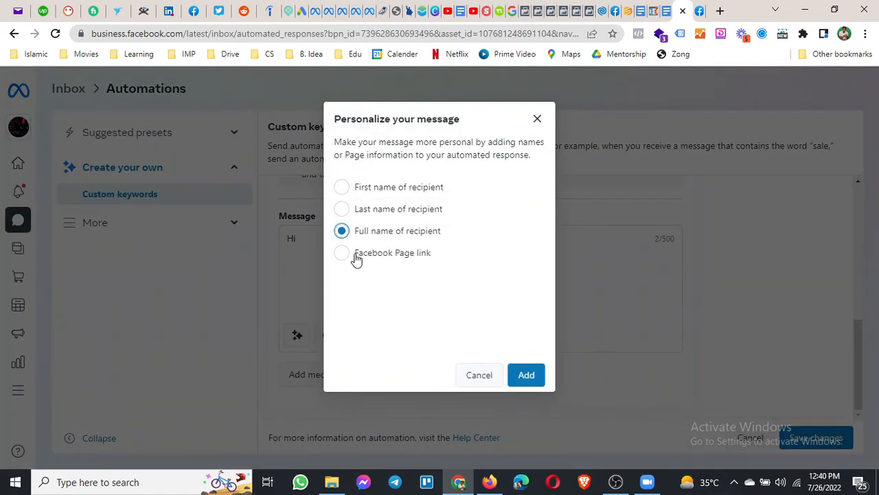
left_click(526, 374)
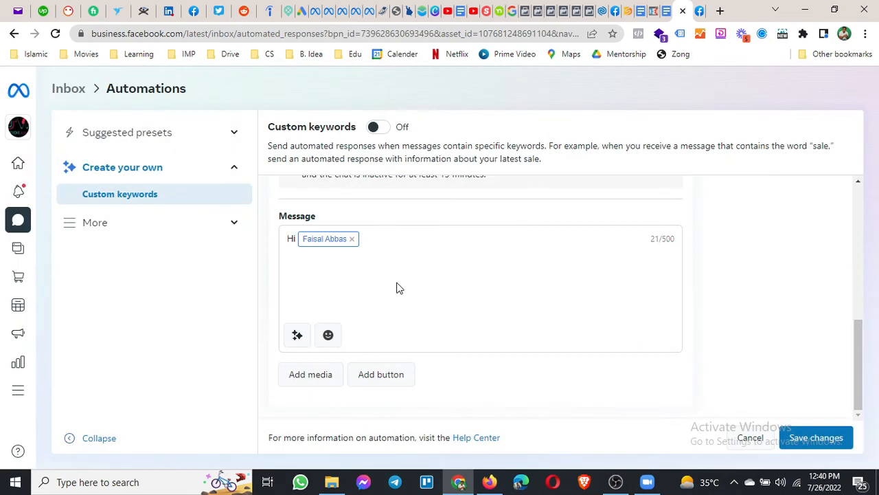
key("Return")
type("Thanks for your intere")
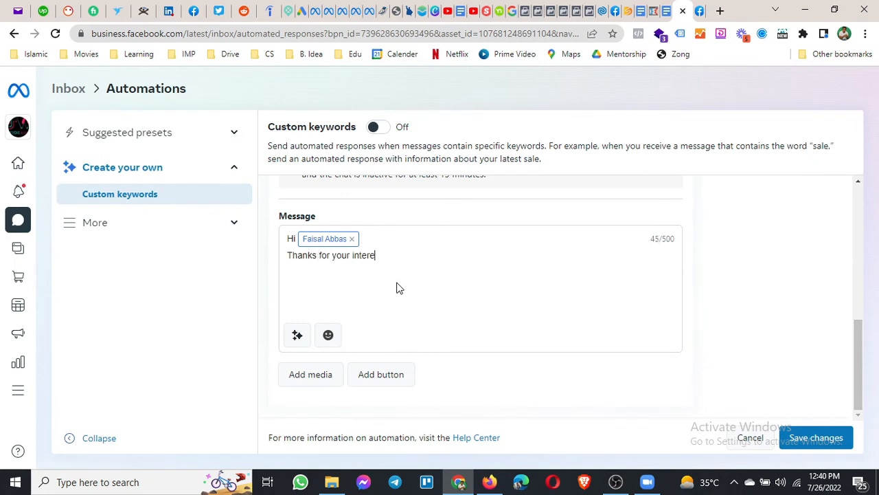
type("st in AdsWisard Fa")
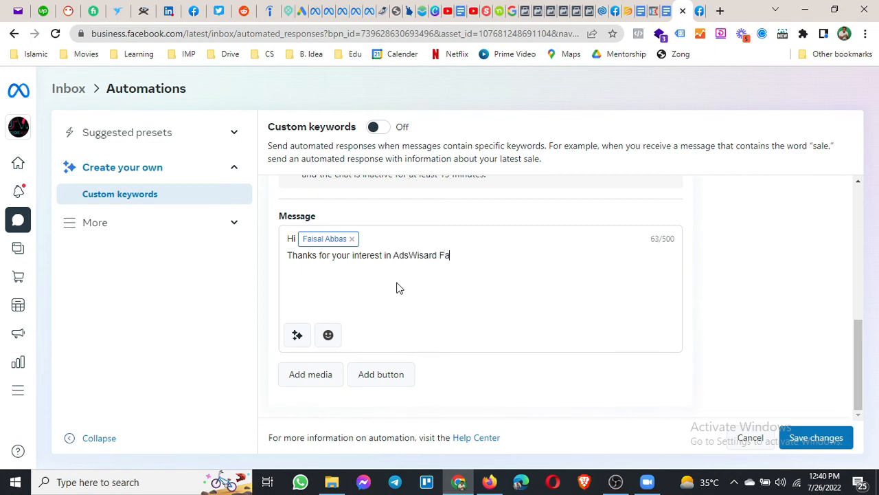
type("cebook Ads Course.")
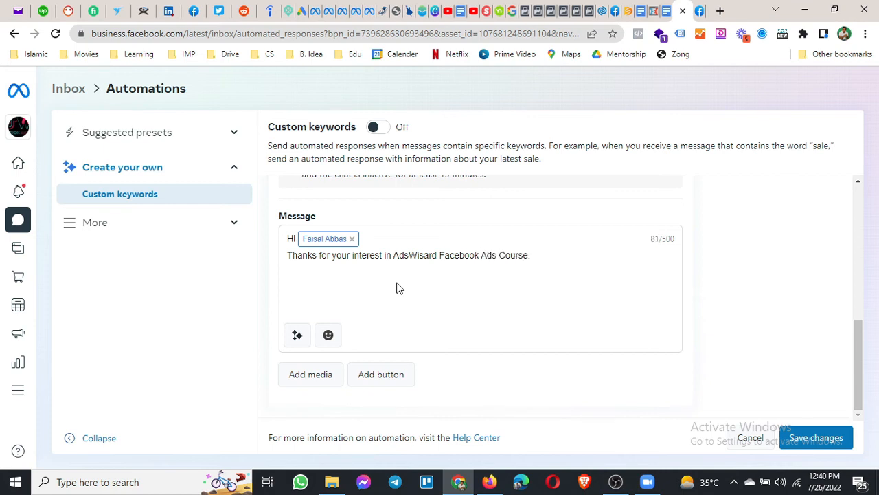
type(" Here is the link of Compl")
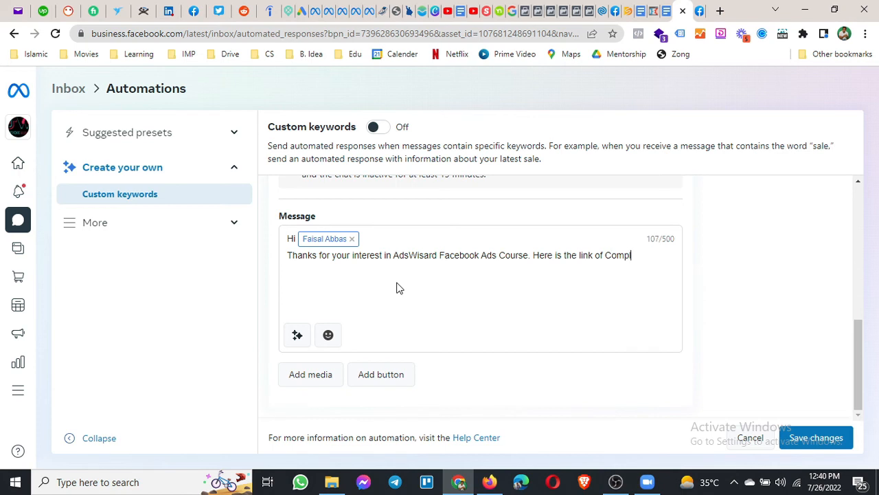
type("ete Course.")
Add a reply button labelled 'AdsWisard Facebook Ads Course', then open a blank browser tab.
left_click(385, 376)
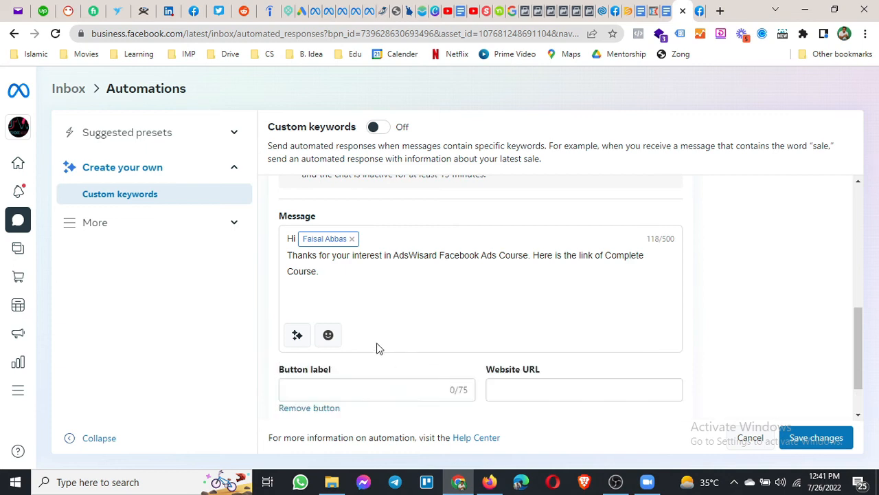
left_click(364, 392)
type("Ads")
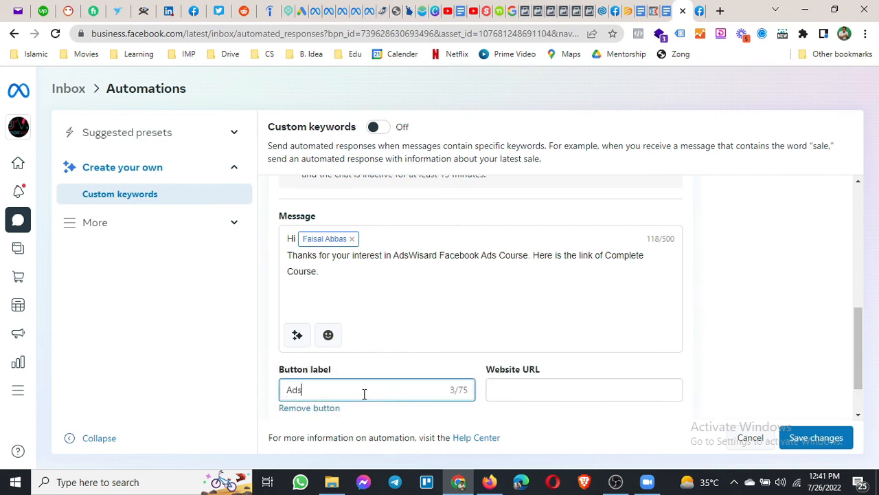
type("Wisard Facebook Ads C")
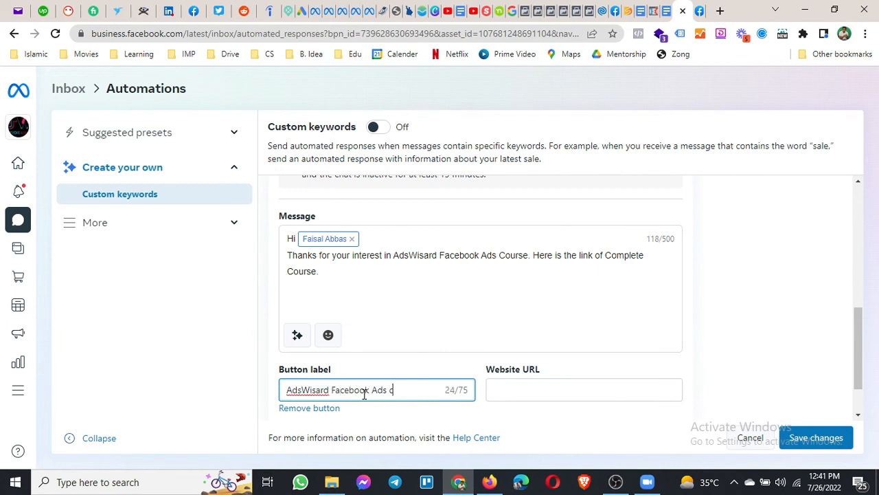
type("ourse")
left_click(720, 11)
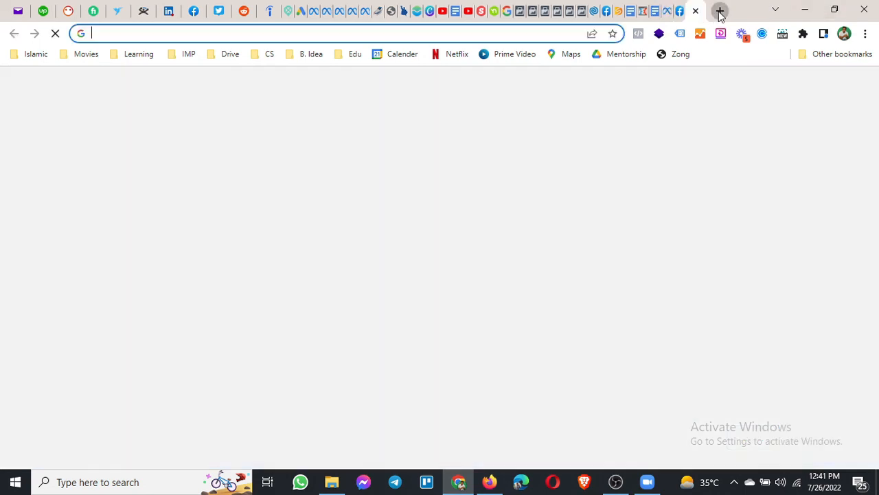
Go to the YouTube channel page via youtube.com/c in the new tab.
type("fac")
key("BackSpace")
key("BackSpace")
key("BackSpace")
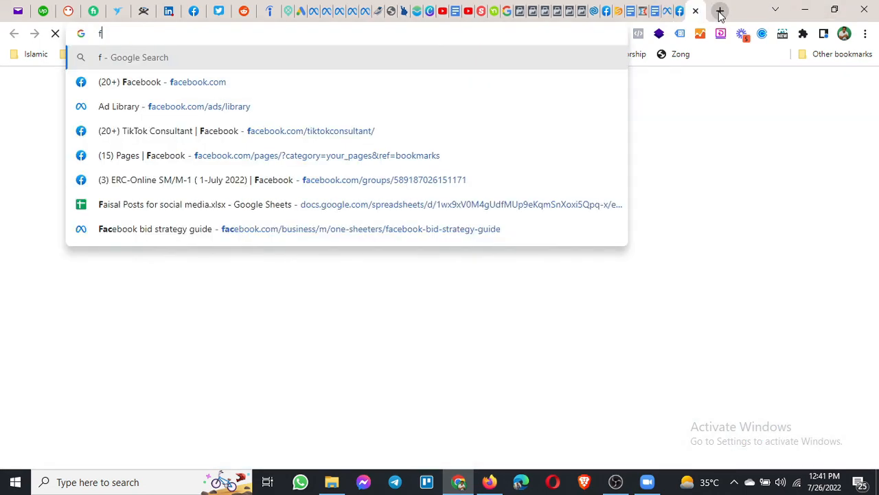
key("BackSpace")
type("youtube.com/")
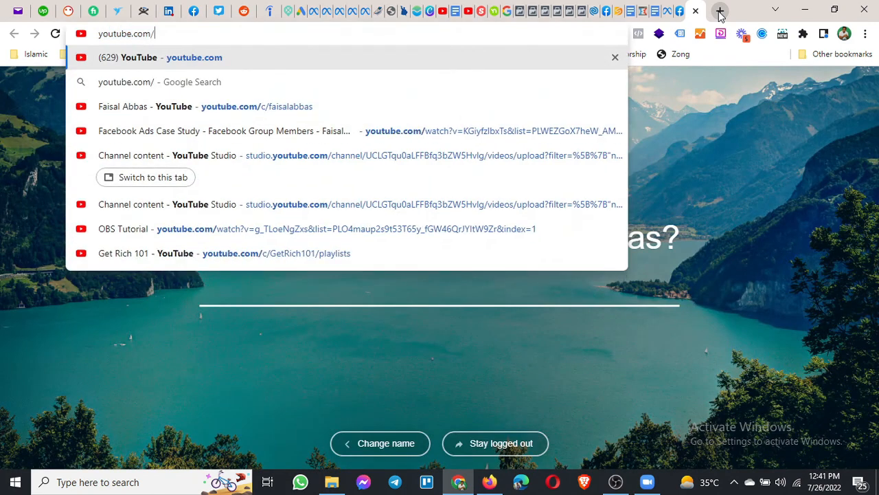
type("c")
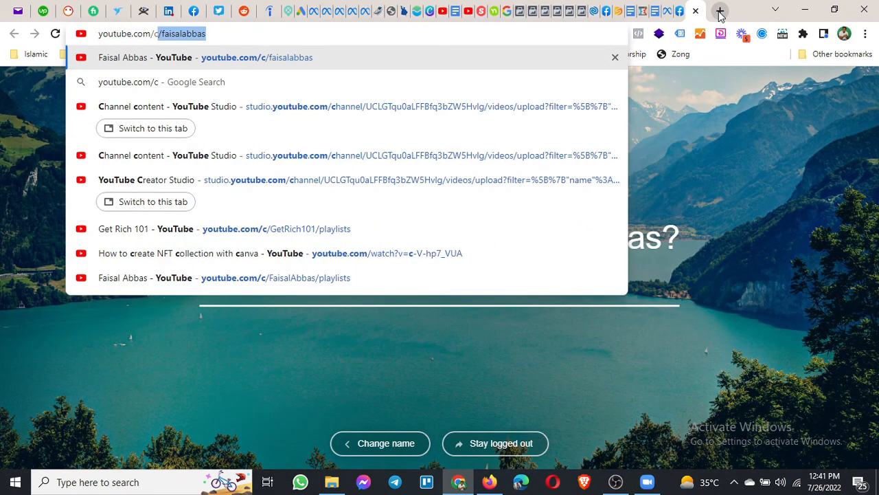
key("Return")
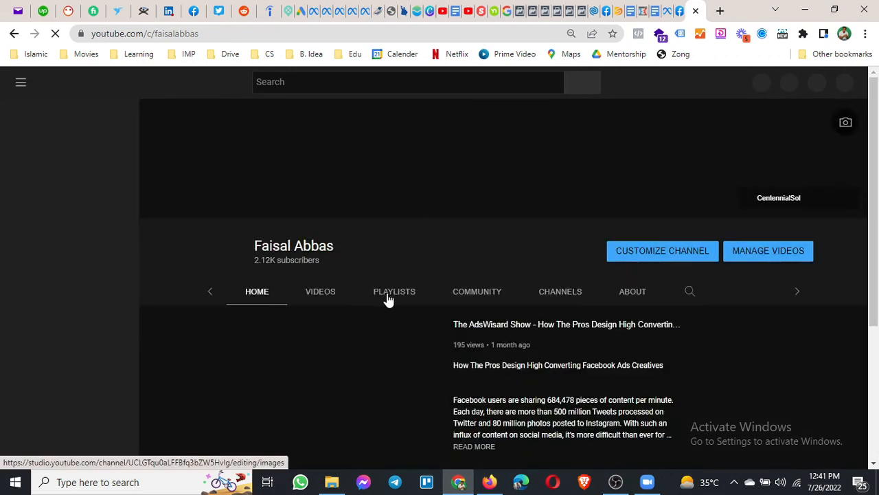
Browse the channel's Playlists page for the course link, then close the YouTube tab.
left_click(378, 298)
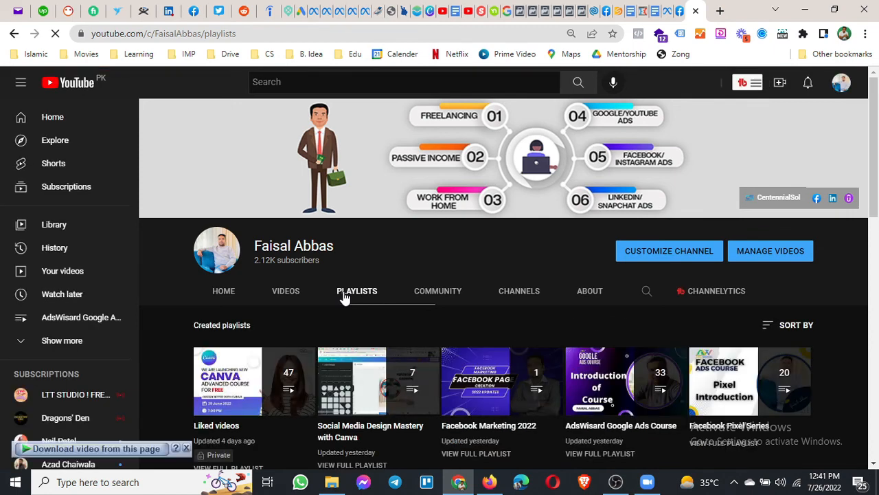
scroll(345, 297, "down", 3)
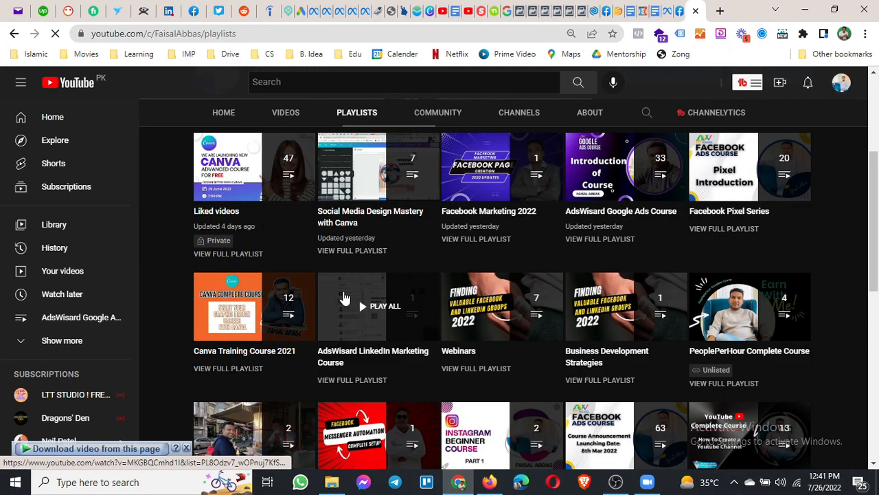
scroll(345, 297, "down", 1)
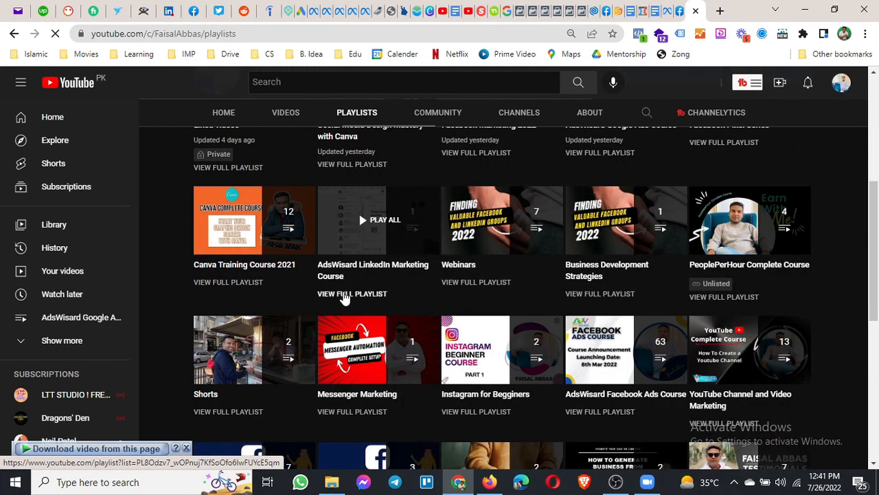
scroll(448, 256, "up", 4)
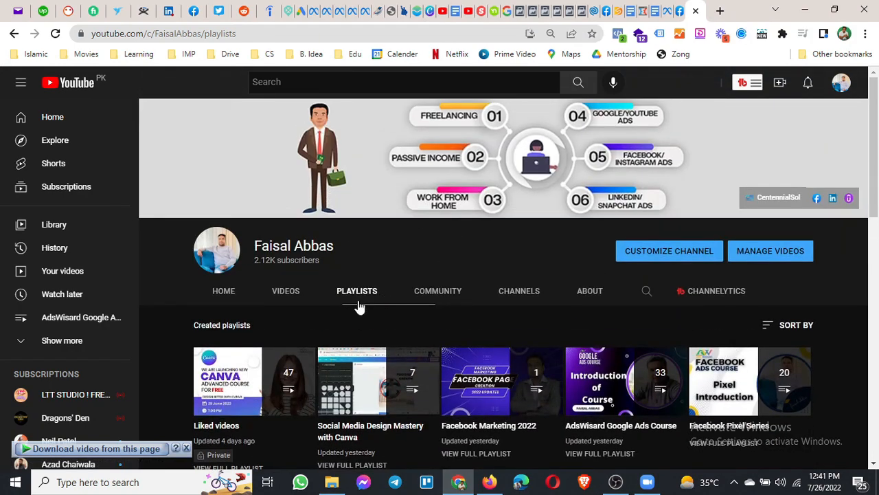
scroll(358, 307, "down", 3)
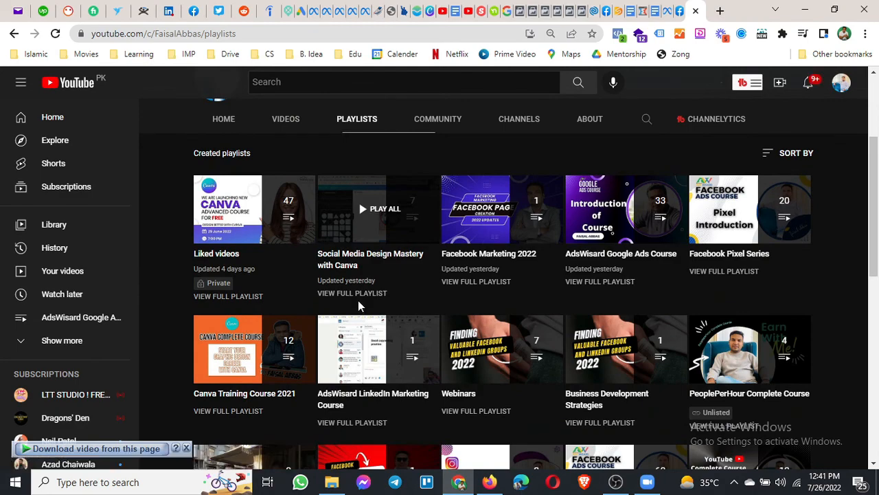
scroll(357, 300, "down", 2)
scroll(358, 300, "up", 5)
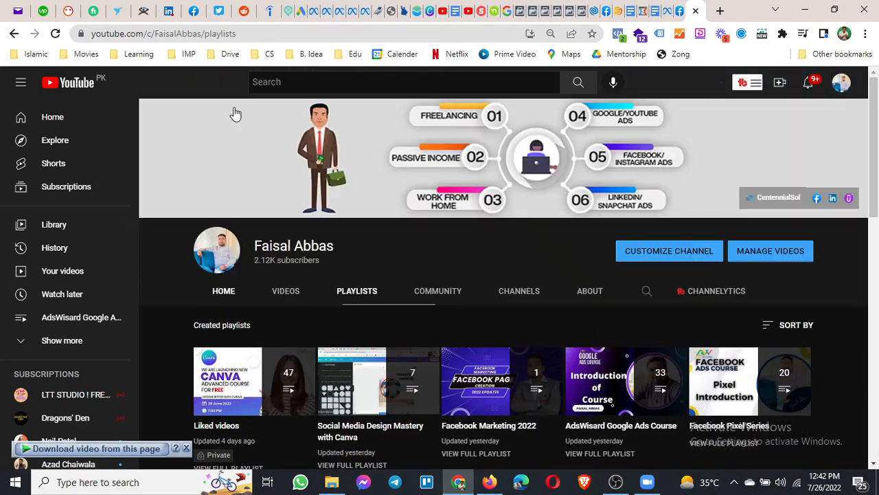
left_click(695, 12)
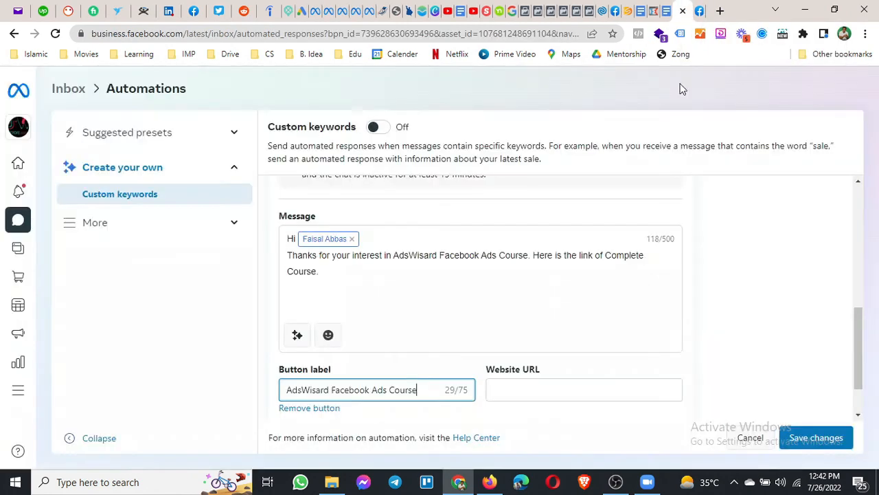
Link the button to the YouTube channel URL and save the Ads Course automation.
left_click(545, 395)
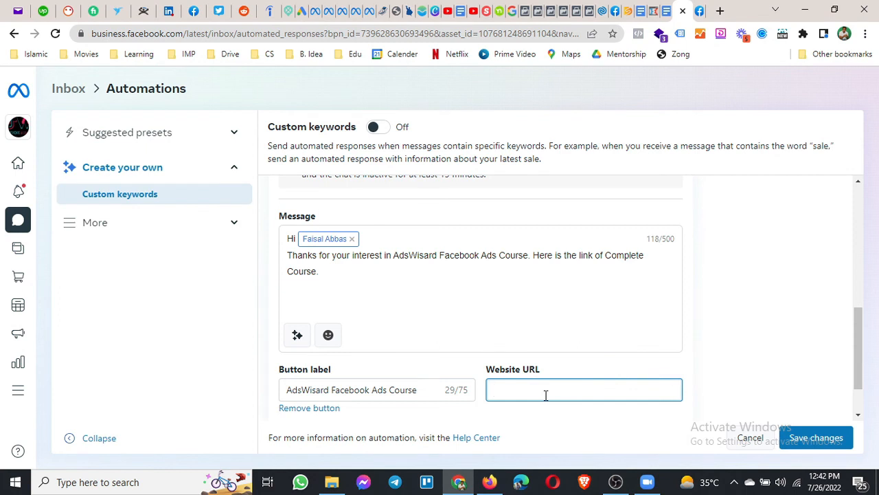
type("https")
type("\"")
type("://")
type("www.youtube")
type(".com")
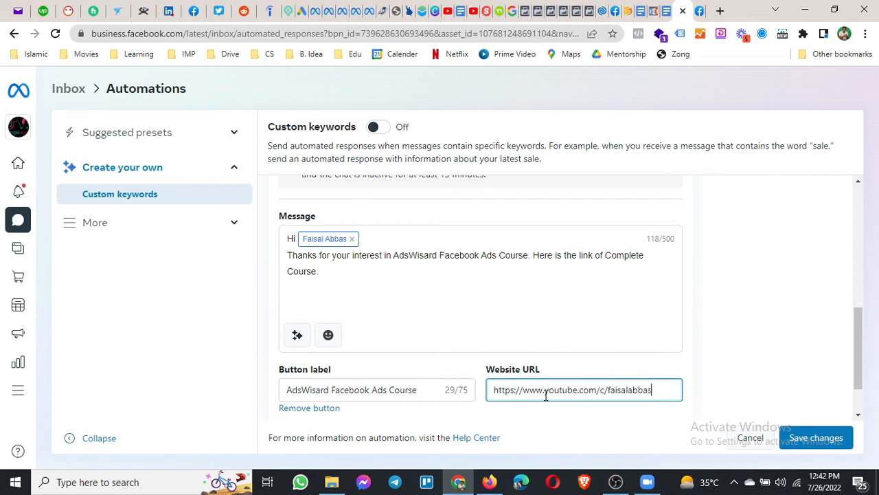
left_click(820, 437)
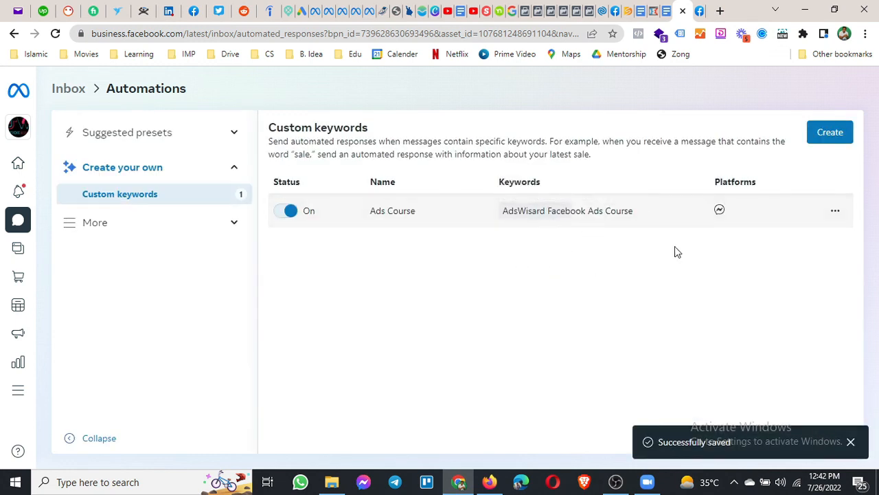
Create a new custom keyword automation and review its blank Name, Keywords and Message sections.
left_click(829, 135)
scroll(455, 268, "down", 2)
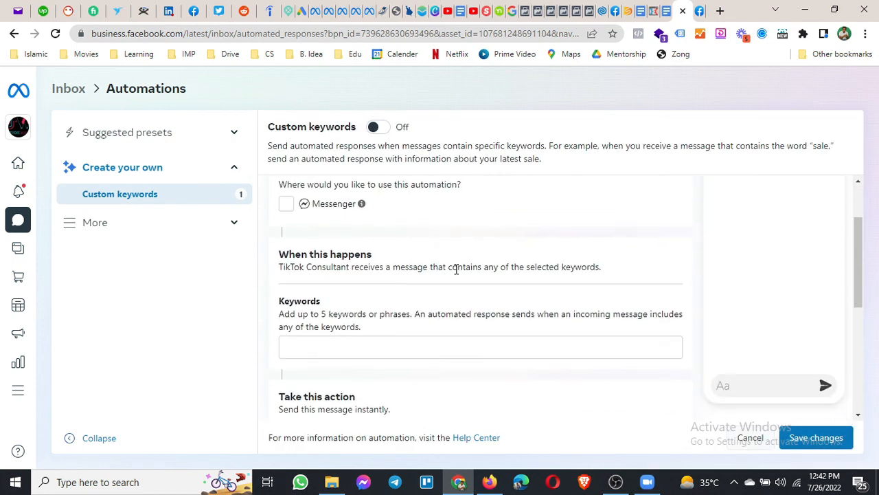
scroll(366, 282, "down", 2)
scroll(368, 291, "down", 3)
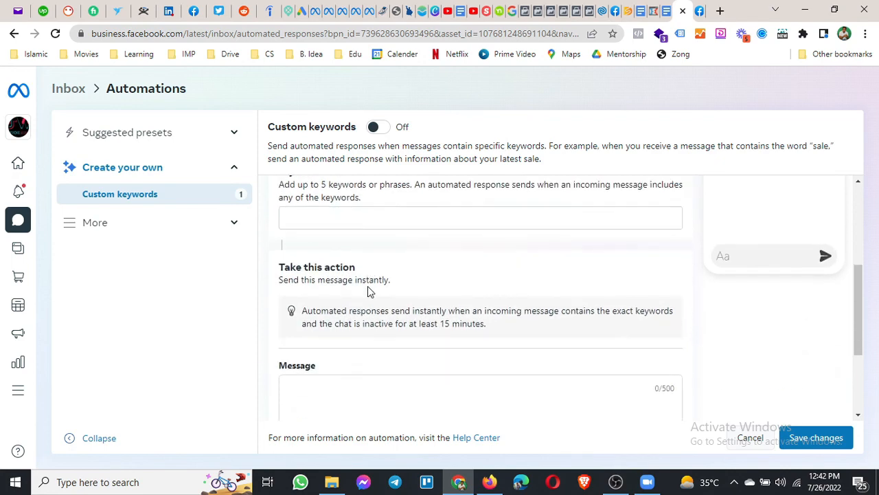
scroll(532, 323, "up", 4)
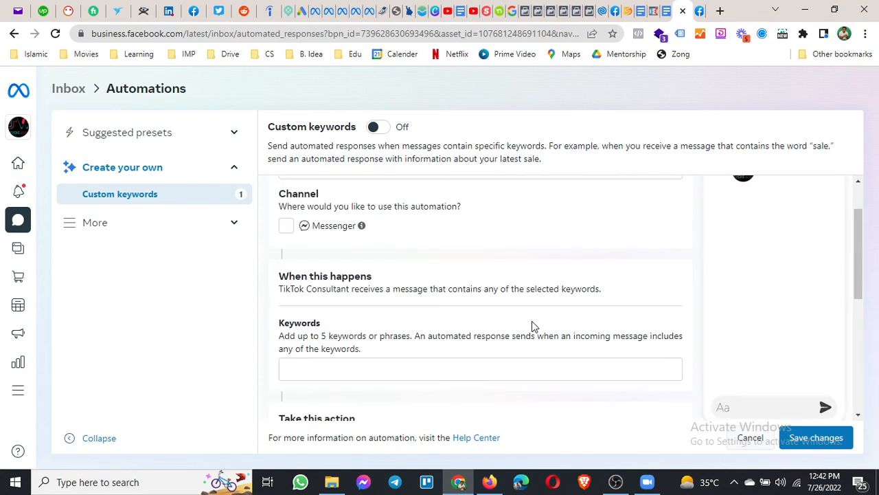
scroll(532, 323, "up", 1)
scroll(532, 322, "down", 3)
scroll(533, 326, "down", 3)
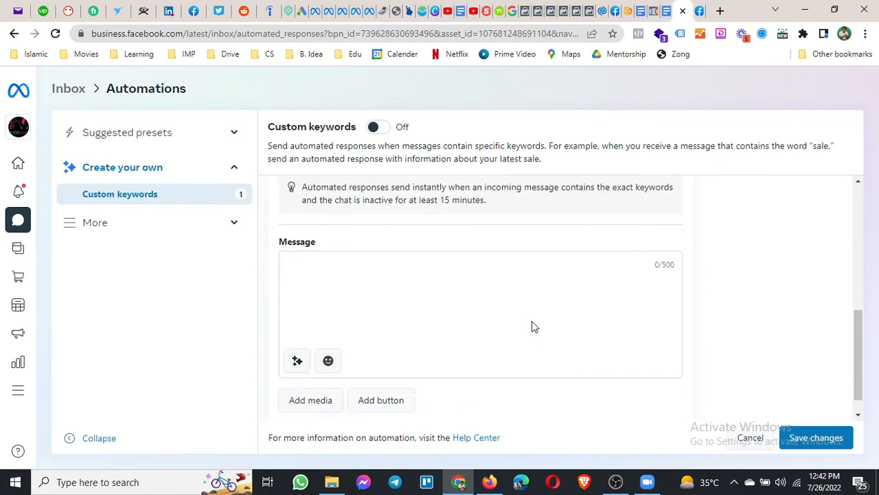
scroll(536, 339, "up", 6)
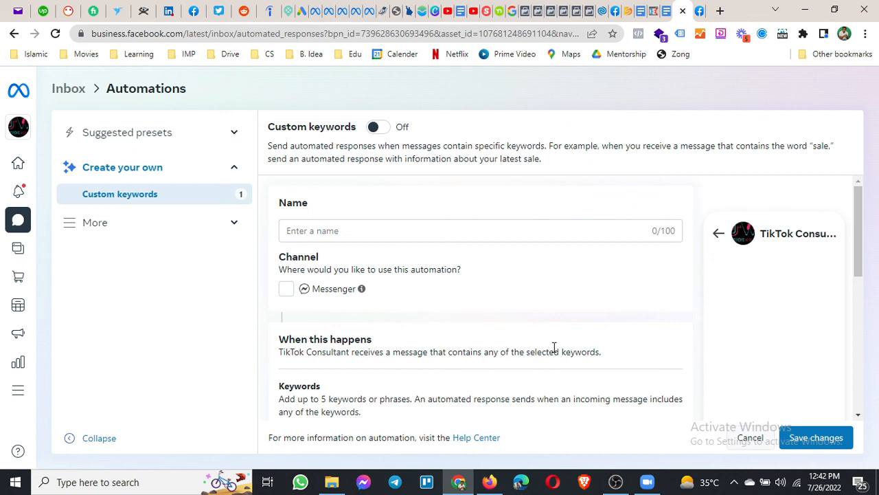
scroll(451, 344, "down", 3)
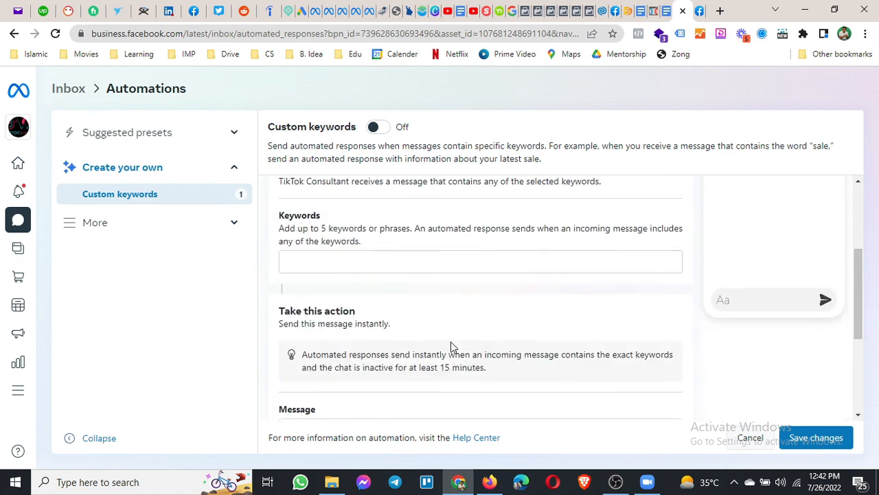
scroll(450, 347, "up", 3)
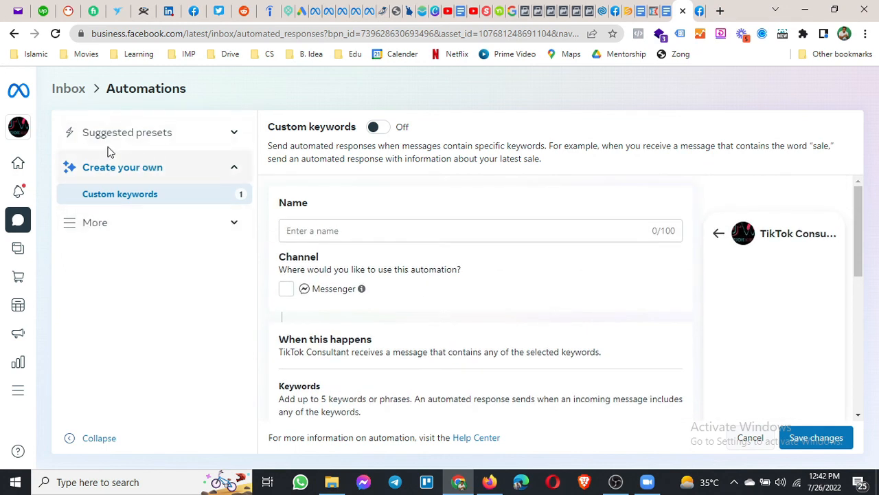
Discard the unsaved automation and view the Negative feedback preset's default apology reply.
left_click(232, 226)
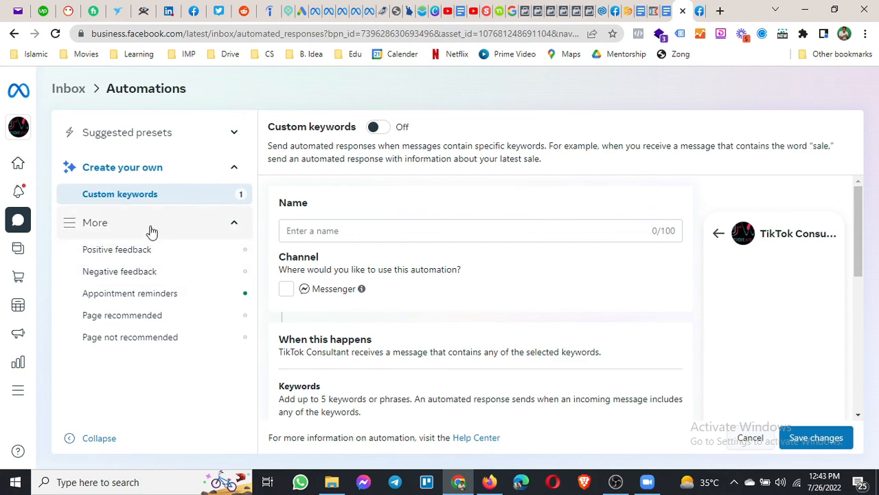
left_click(112, 253)
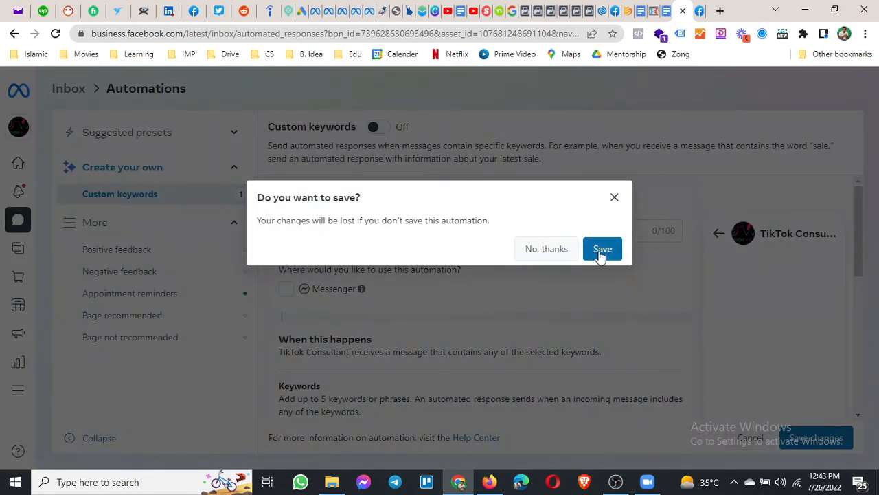
left_click(548, 251)
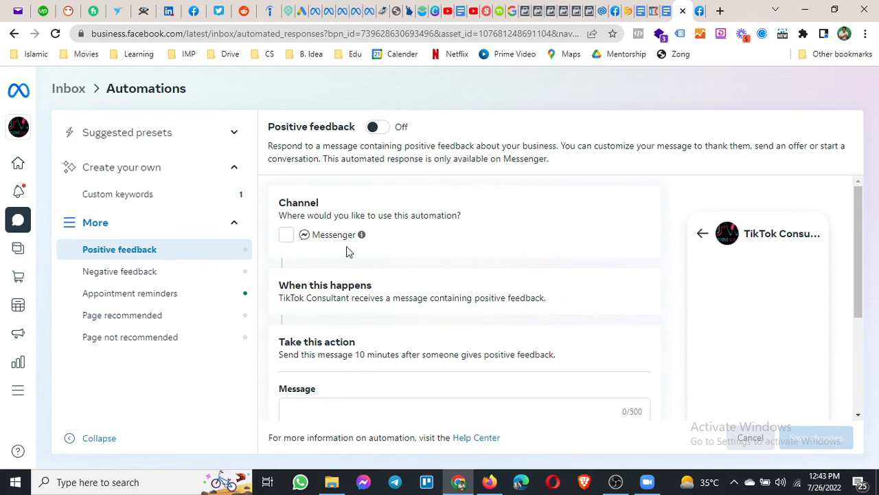
scroll(481, 300, "down", 1)
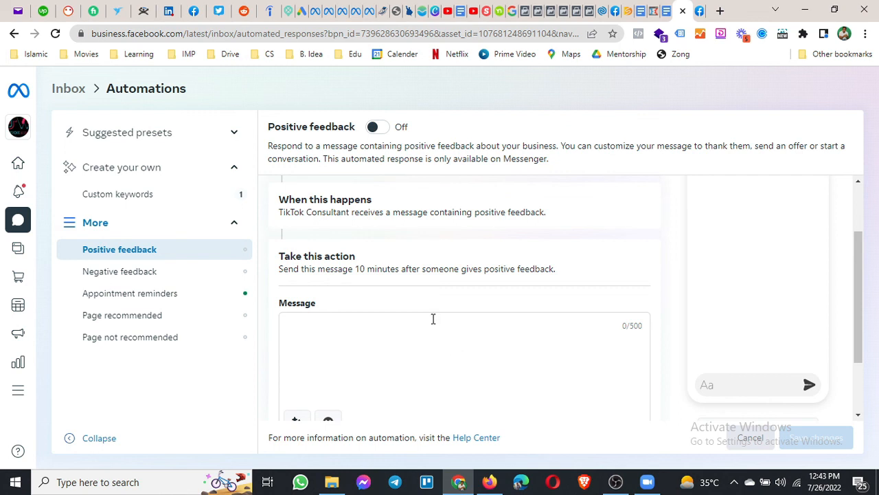
left_click(137, 272)
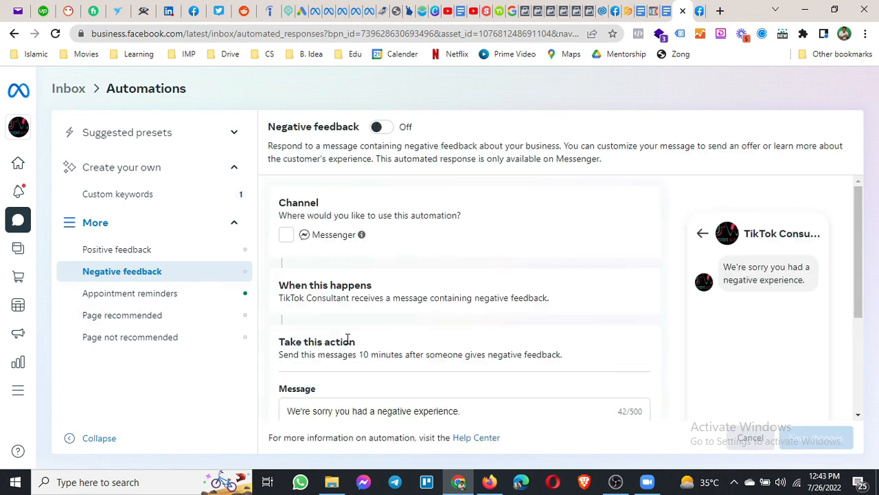
scroll(439, 310, "down", 3)
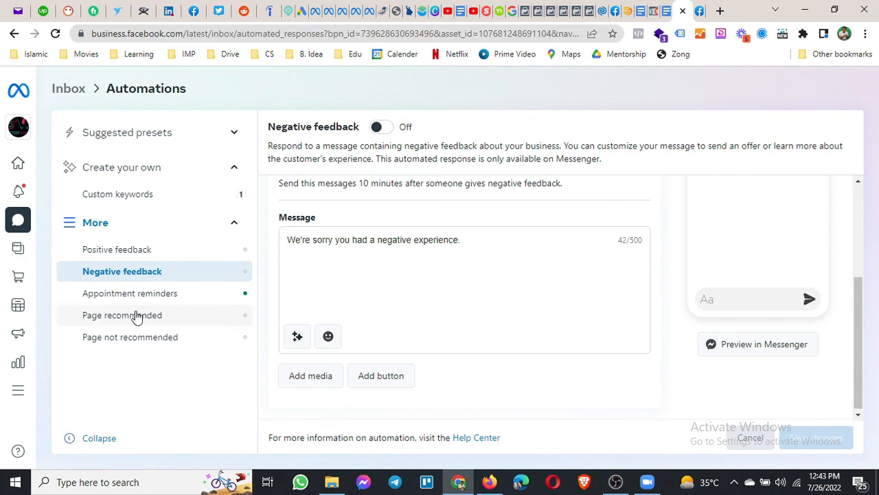
Open the Appointment reminders preset and select its reminder message text.
left_click(126, 300)
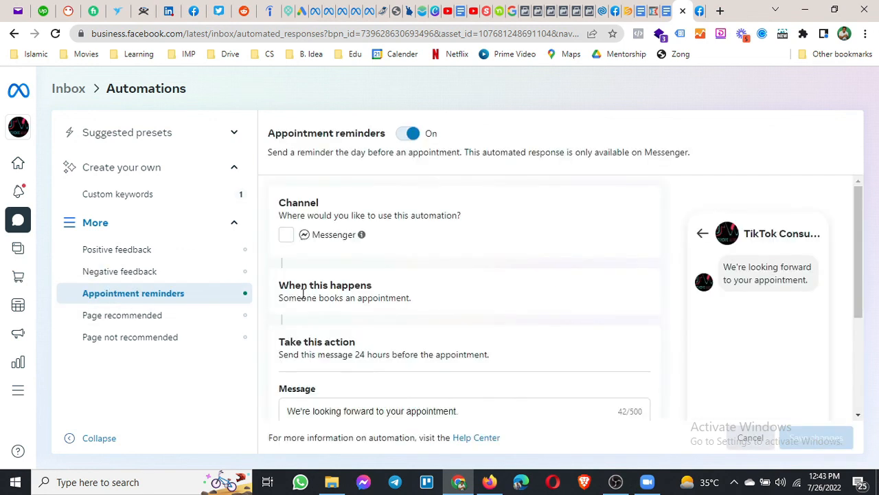
scroll(414, 301, "down", 2)
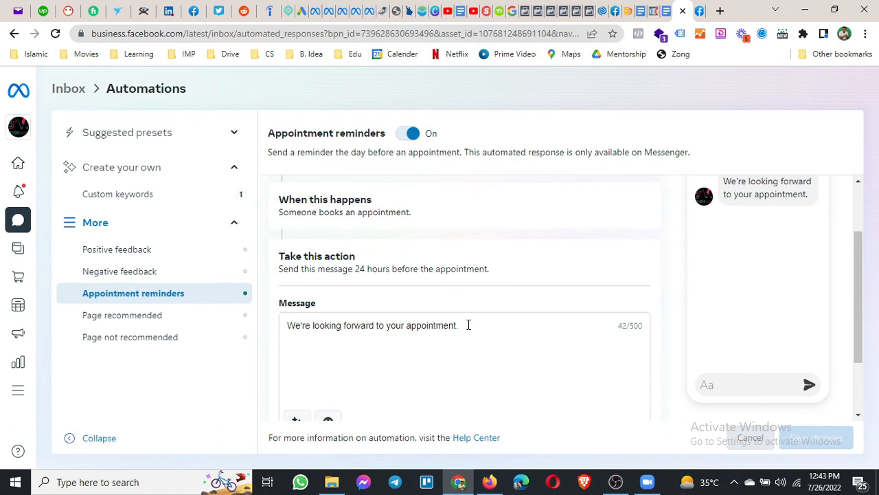
left_click_drag(461, 331, 290, 332)
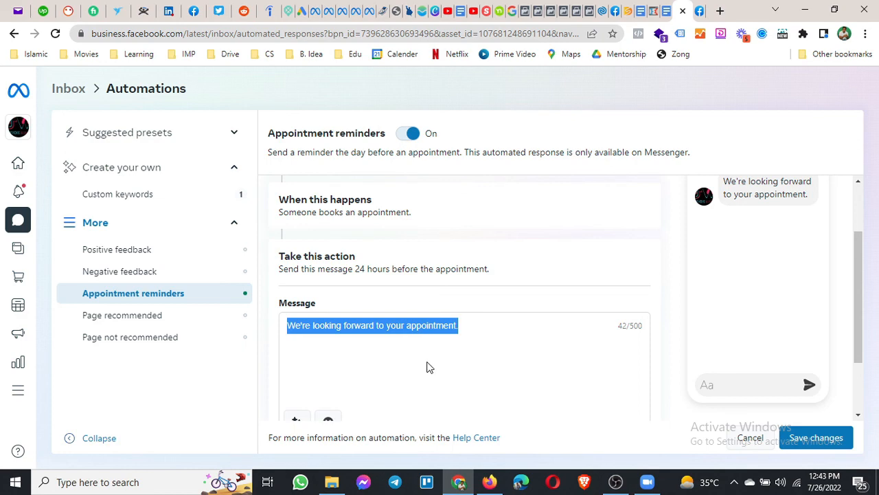
Leave reminders unsaved and view the Page not recommended preset's apology message and image.
left_click(134, 317)
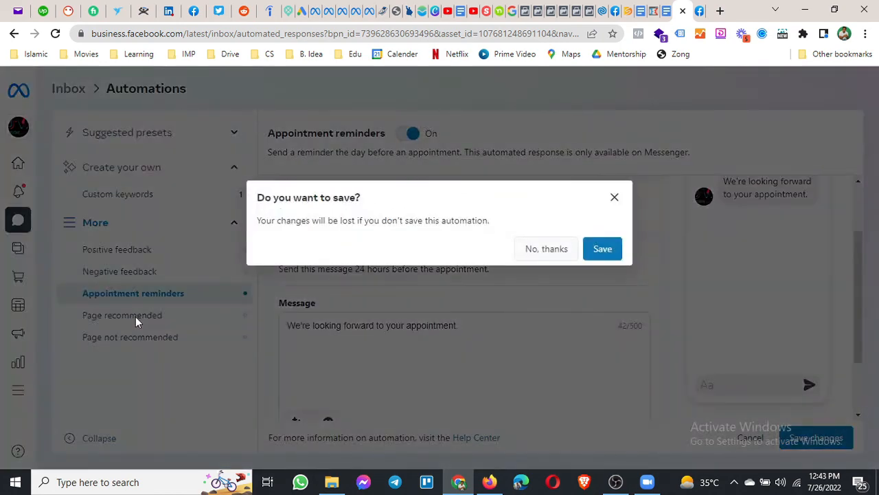
left_click(555, 251)
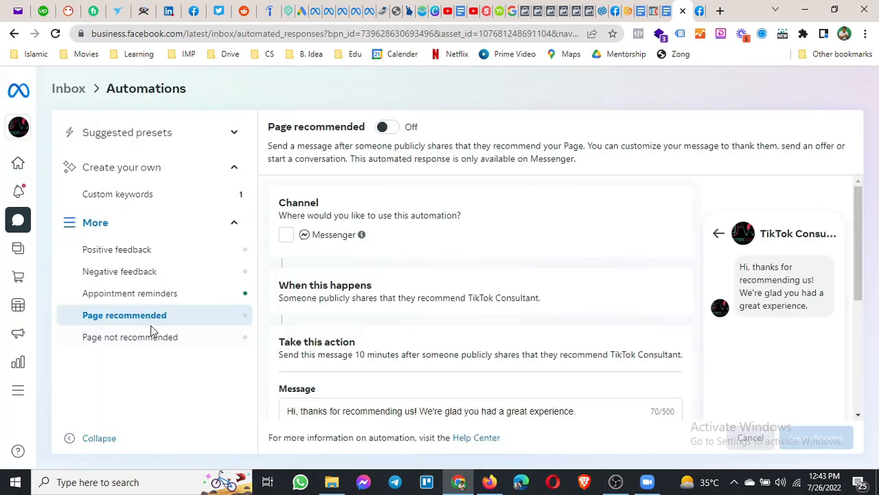
scroll(414, 308, "down", 2)
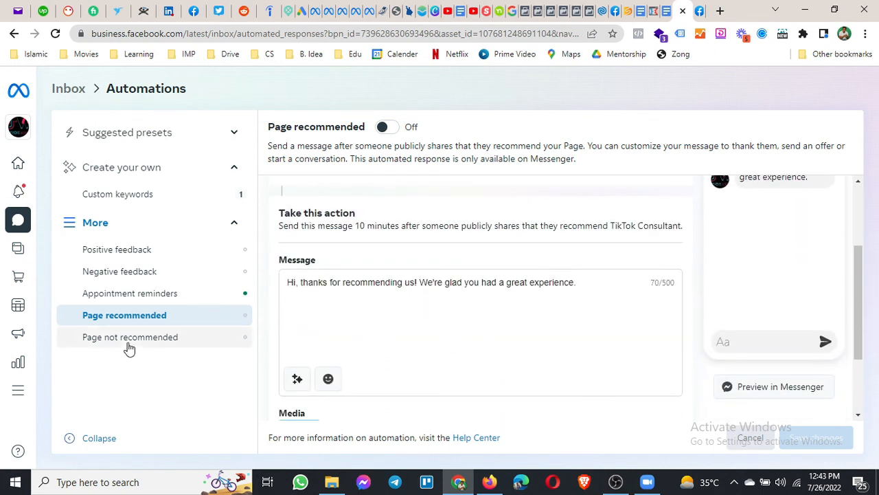
left_click(129, 340)
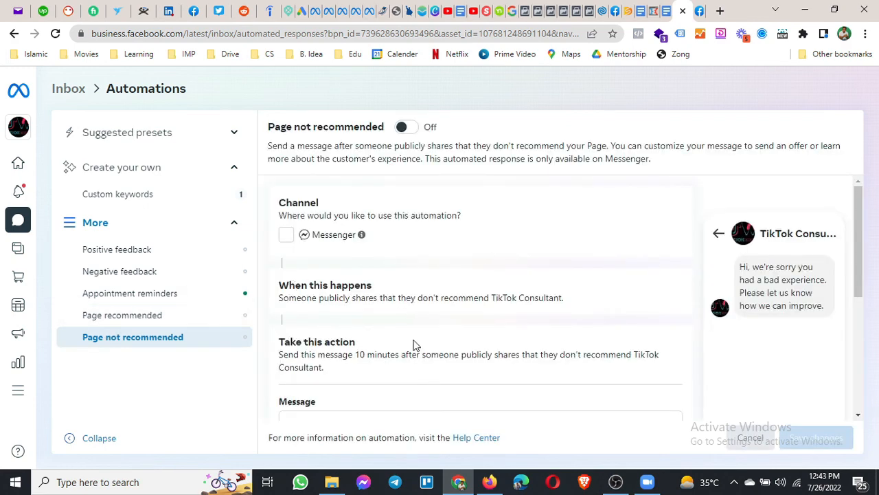
scroll(539, 334, "down", 3)
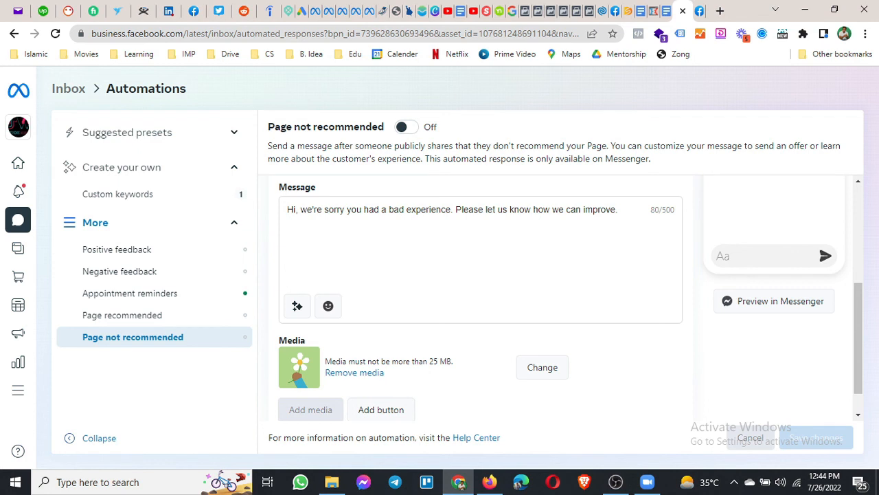
key("alt+Tab")
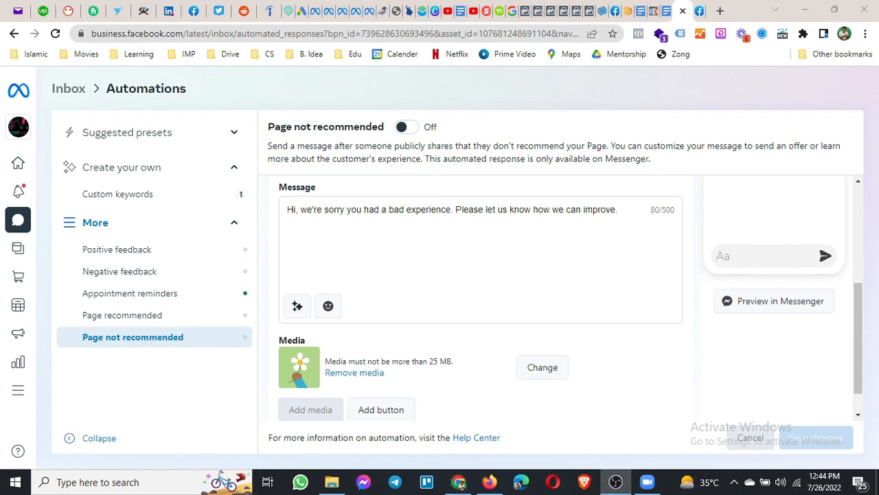